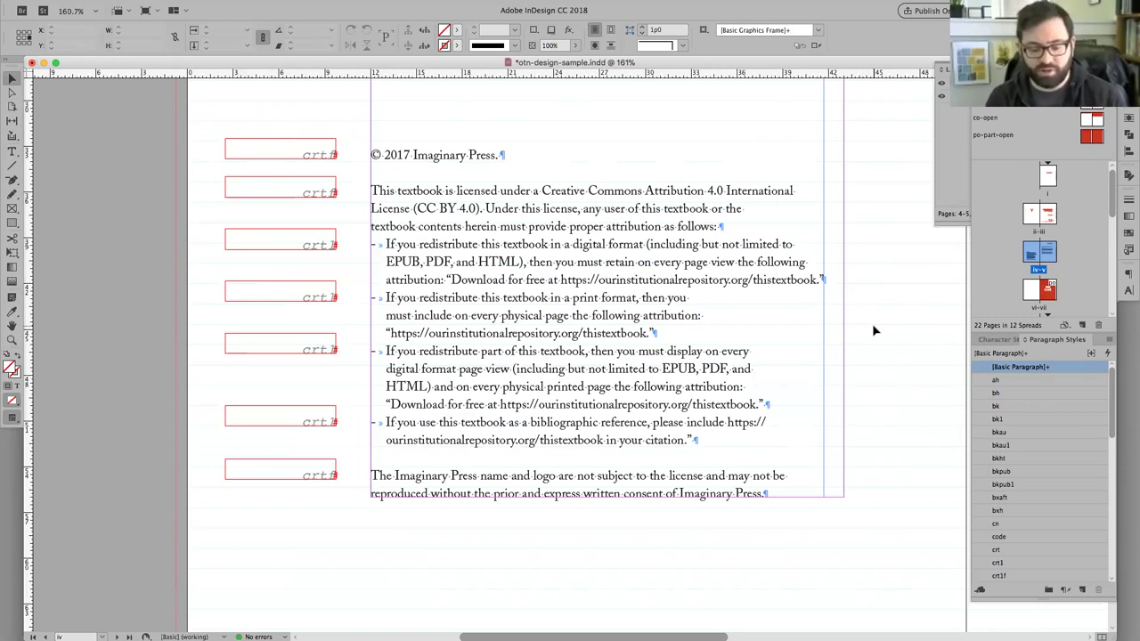
# Zoom out and step through the spreads from the first page to the Contents spread
pyautogui.press('super+0')
pyautogui.press('super+minus')
pyautogui.press('super+minus')
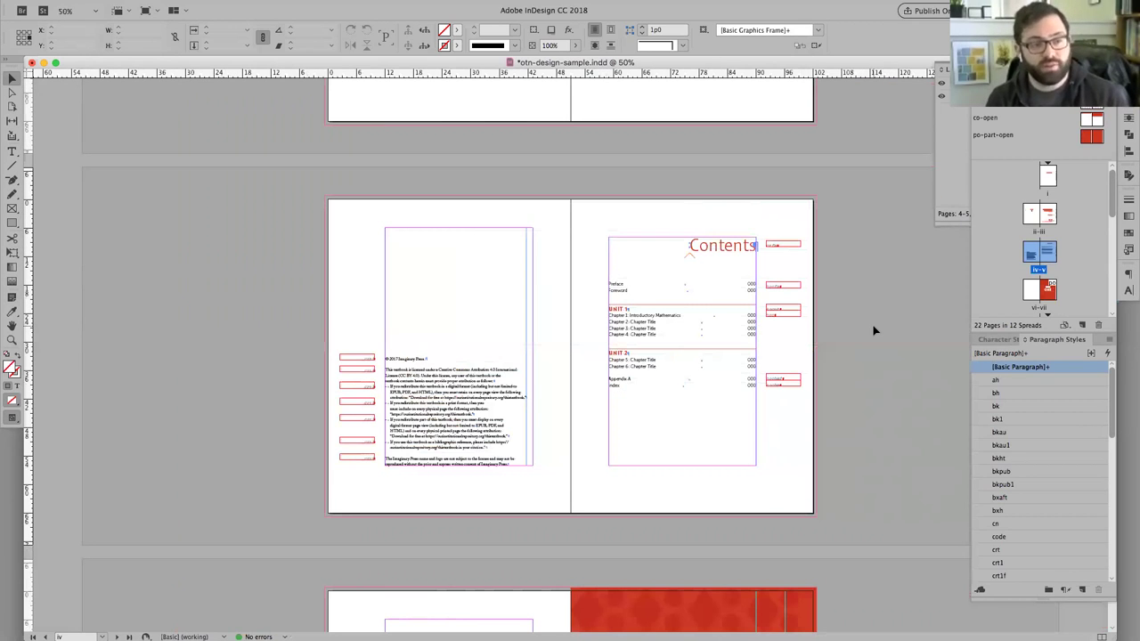
pyautogui.hotkey('shift', 'pageup')
pyautogui.hotkey('shift', 'pageup')
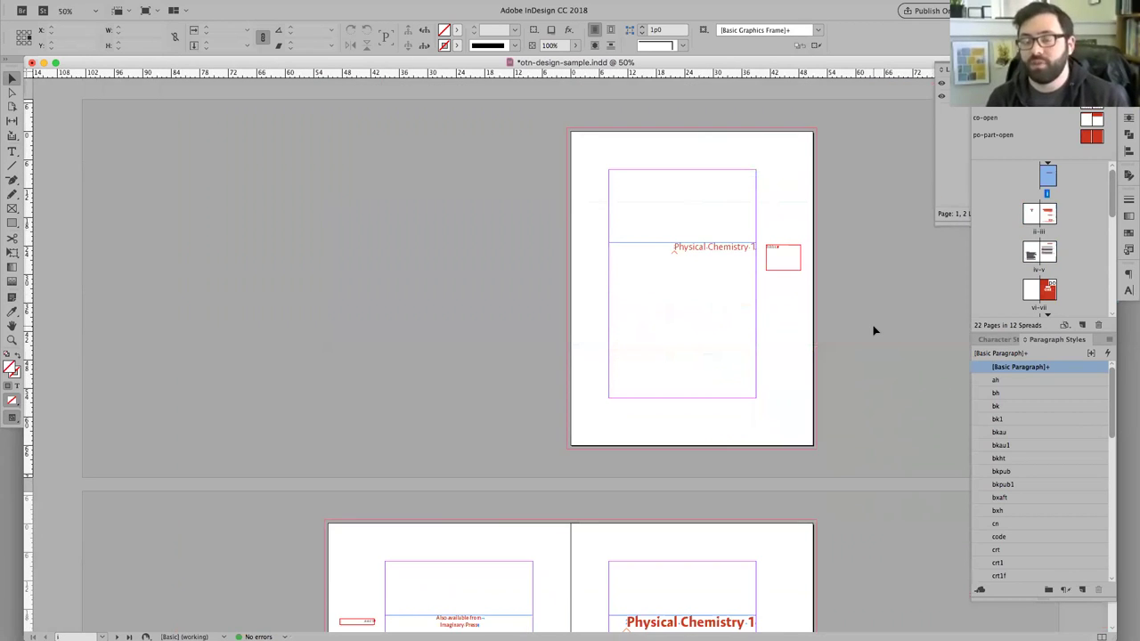
pyautogui.hotkey('shift', 'pagedown')
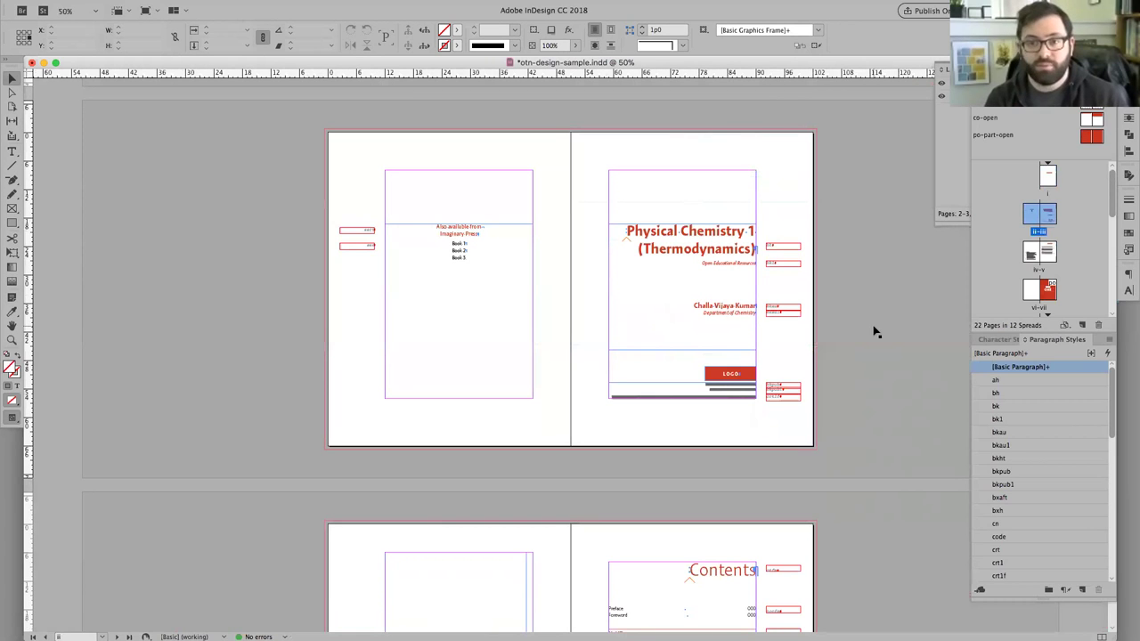
pyautogui.hotkey('shift', 'pagedown')
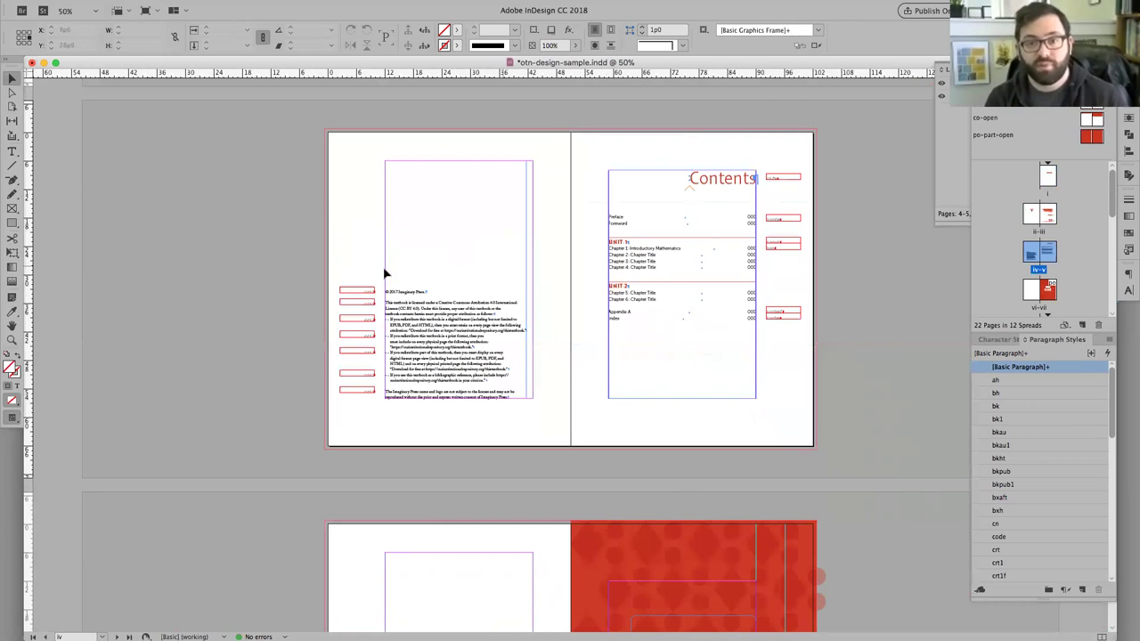
# Zoom to actual size on the Contents page and switch to Preview mode
pyautogui.press('super+equal')
pyautogui.press('super+equal')
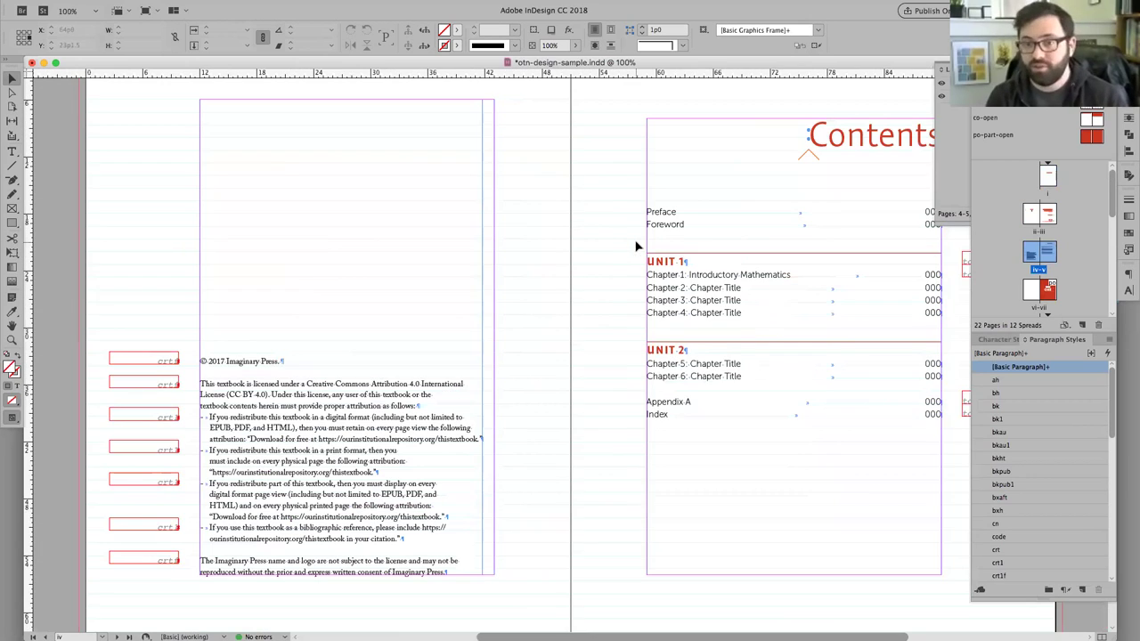
pyautogui.hscroll(2, 364, 250)
pyautogui.hscroll(10, 364, 250)
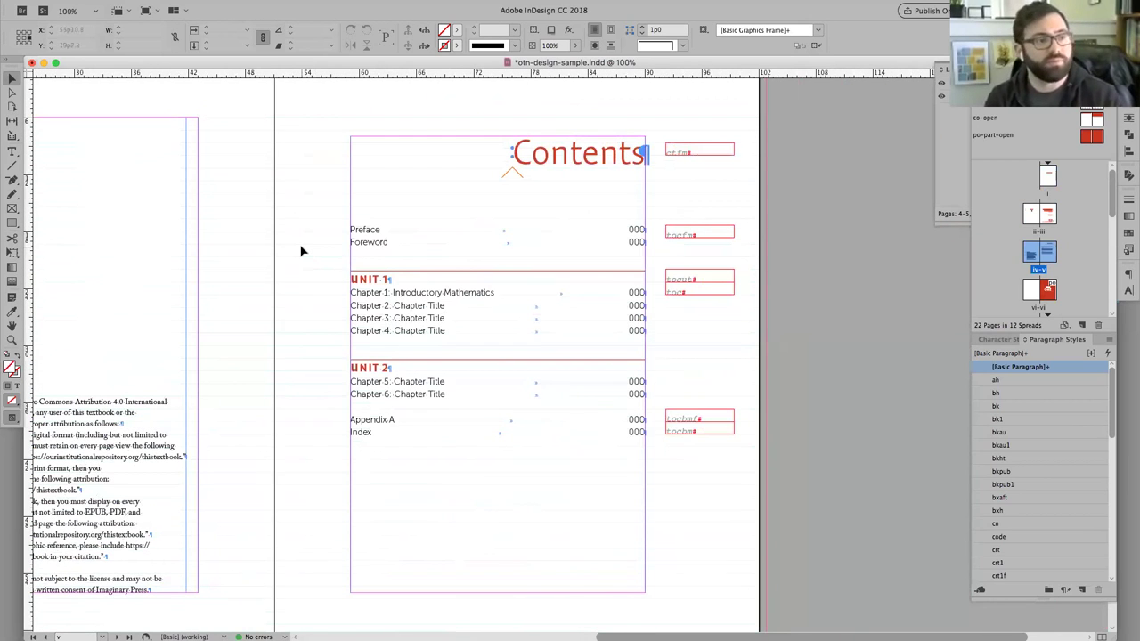
pyautogui.press('w')
pyautogui.hscroll(-1, 313, 252)
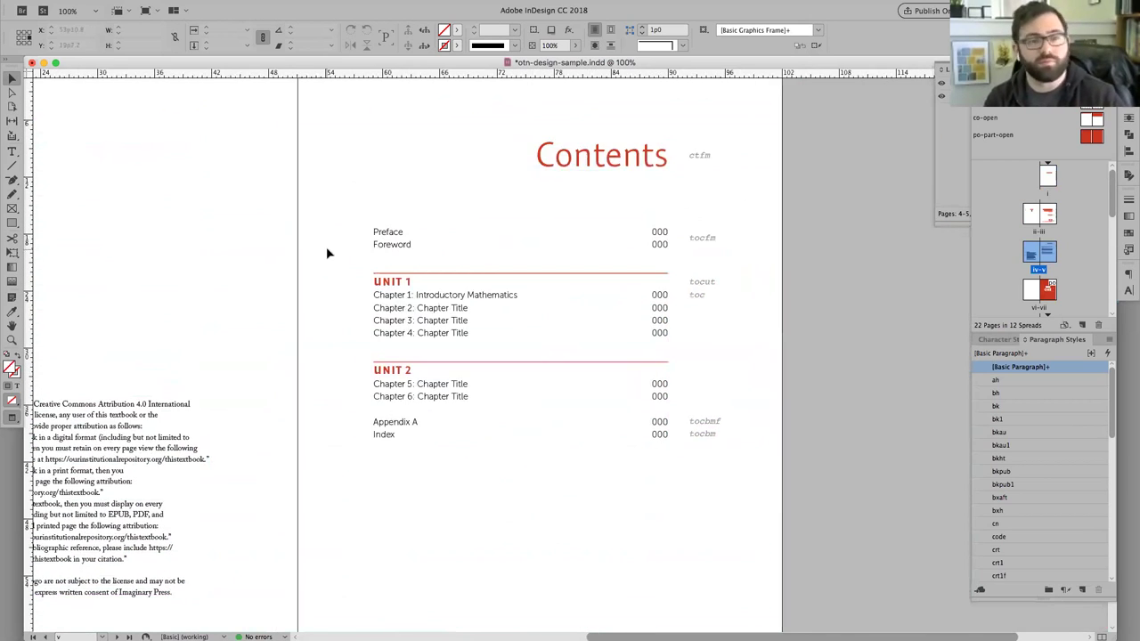
pyautogui.hscroll(-3, 298, 262)
pyautogui.scroll(2, 299, 262)
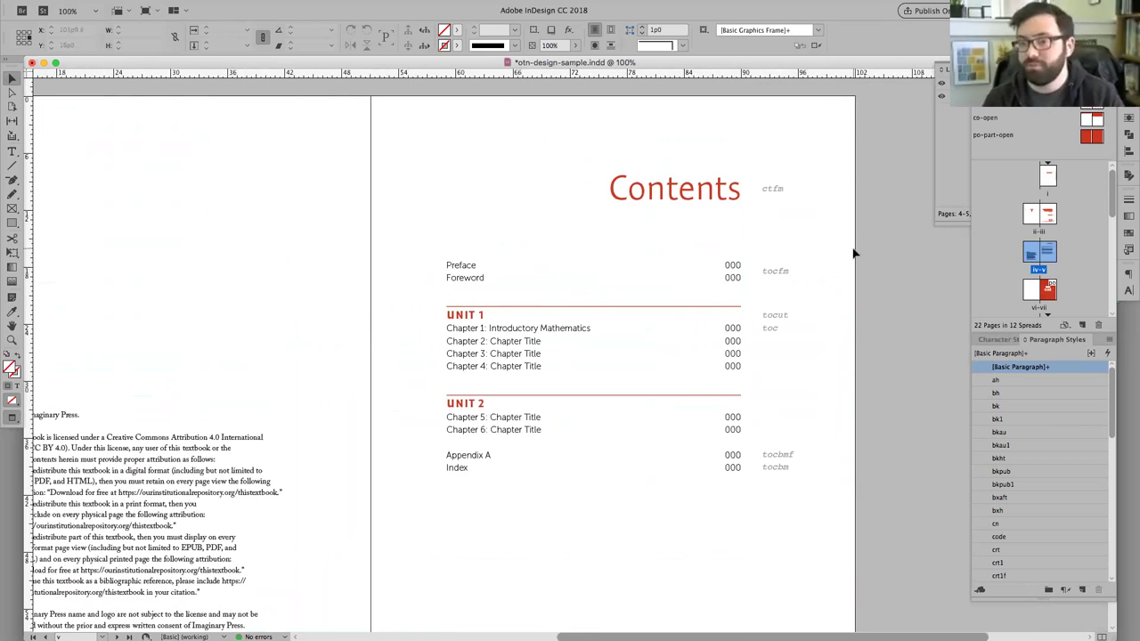
# Exit Preview and select the Preface and Chapter 1 TOC lines to inspect their paragraph styles
pyautogui.press('w')
pyautogui.click(516, 267)
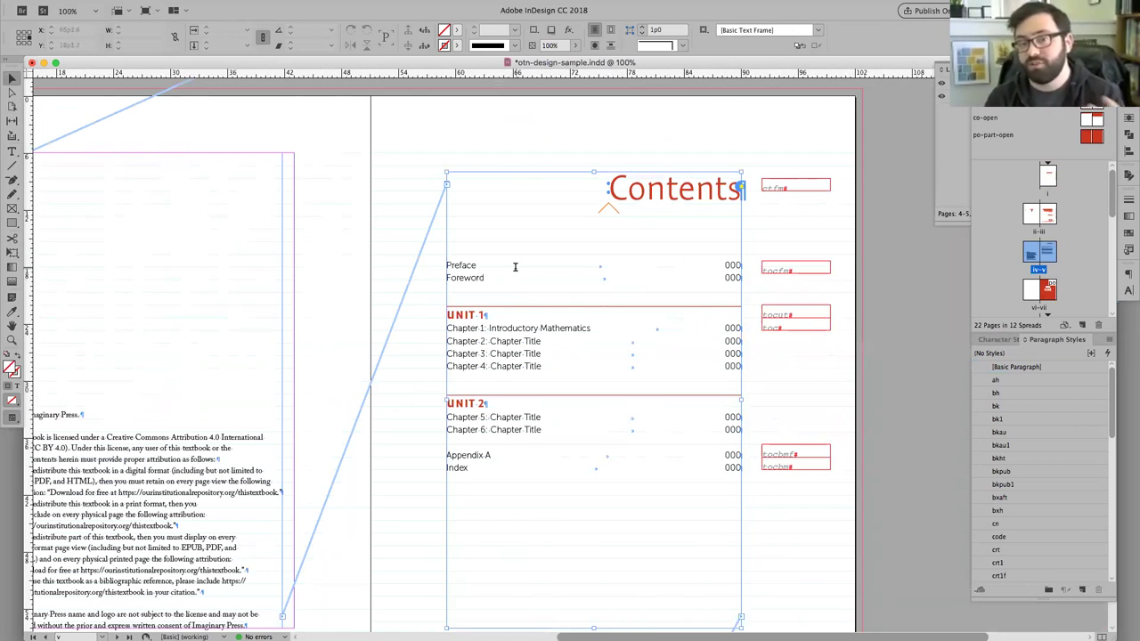
pyautogui.doubleClick(661, 269)
pyautogui.tripleClick(662, 270)
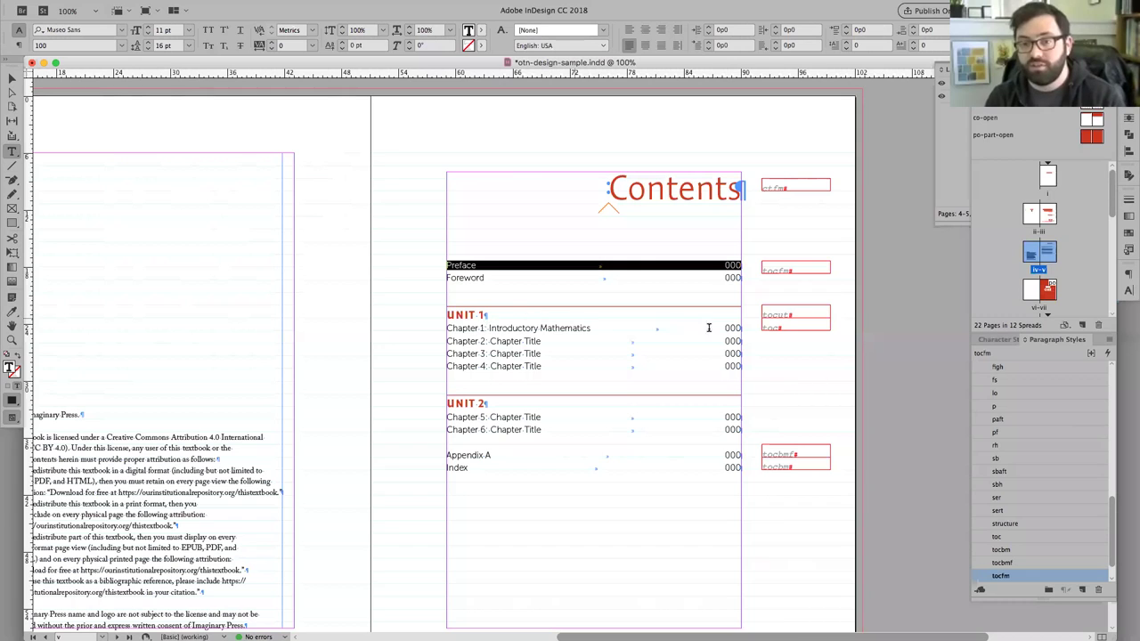
pyautogui.tripleClick(513, 328)
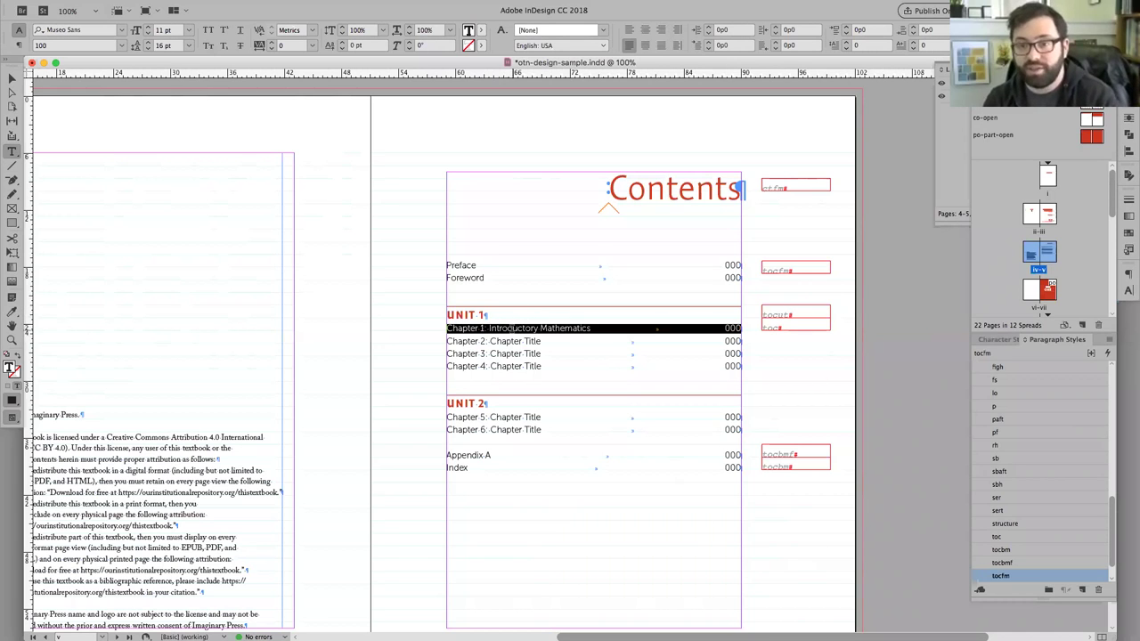
pyautogui.click(788, 386)
# Zoom in, preview, and check the styles of the UNIT 2 heading, chapter entries and Preface
pyautogui.press('super+equal')
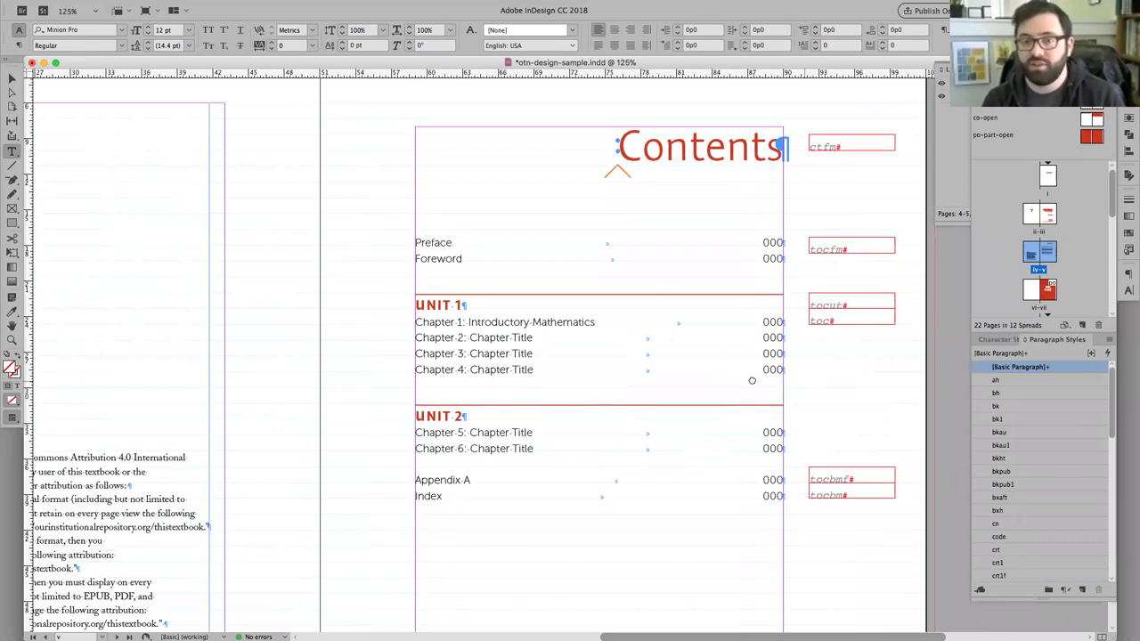
pyautogui.hscroll(2, 451, 299)
pyautogui.press('w')
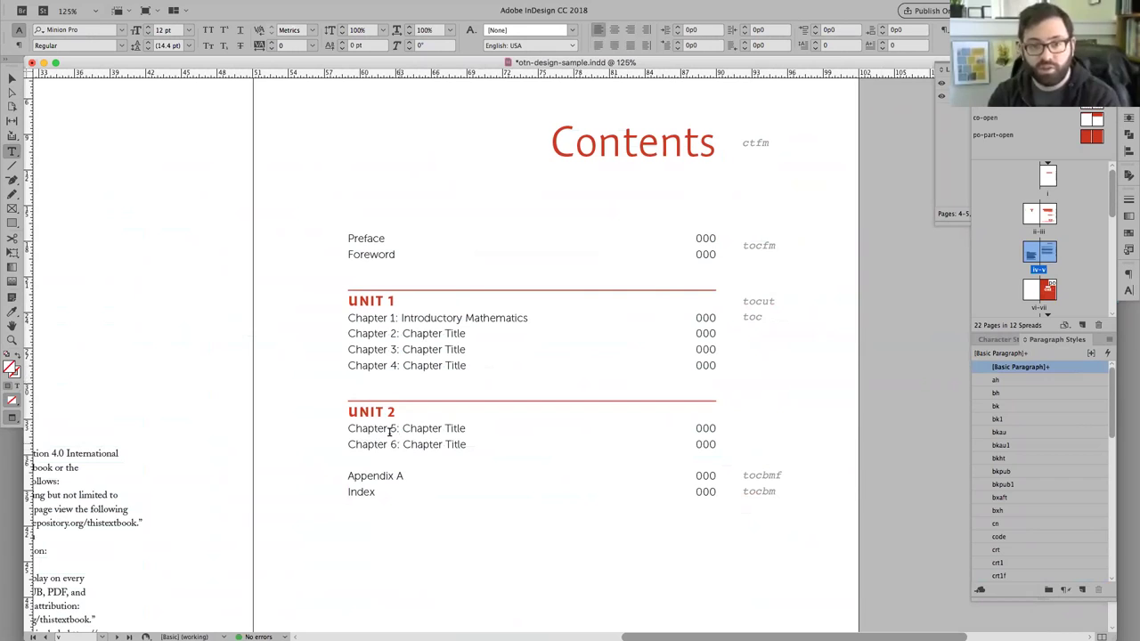
pyautogui.click(387, 412)
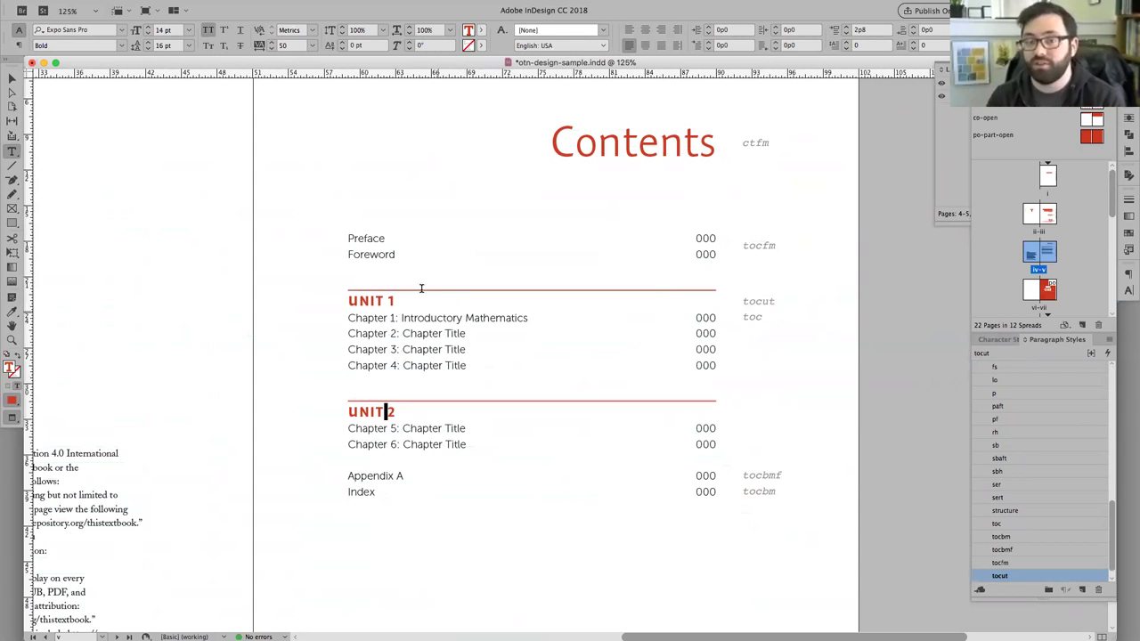
pyautogui.click(423, 333)
pyautogui.scroll(1, 424, 334)
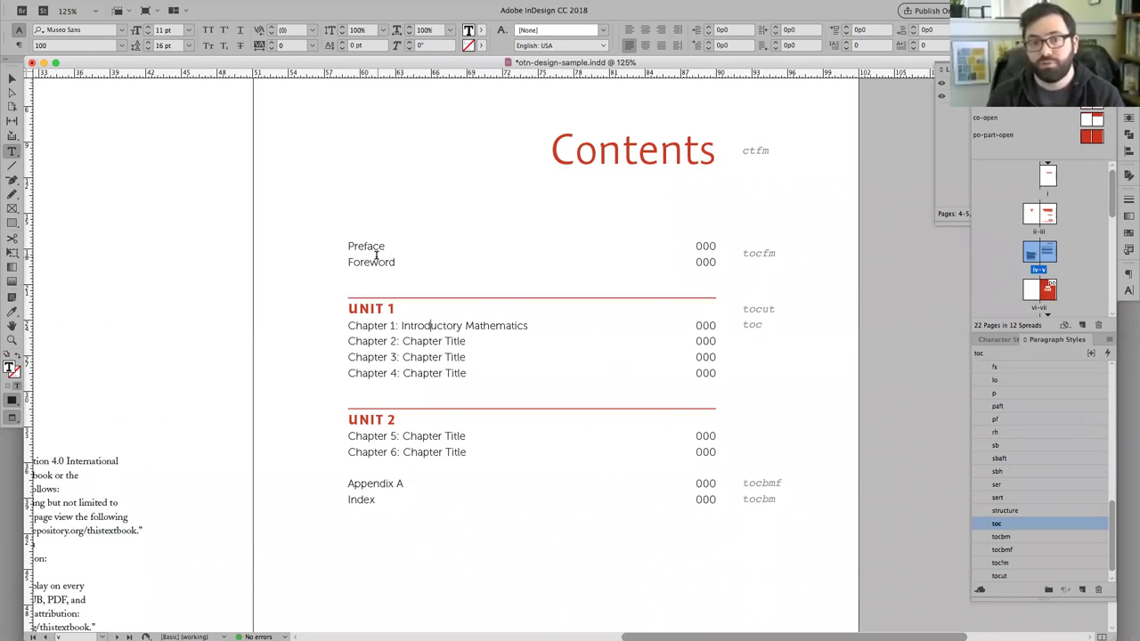
pyautogui.doubleClick(377, 247)
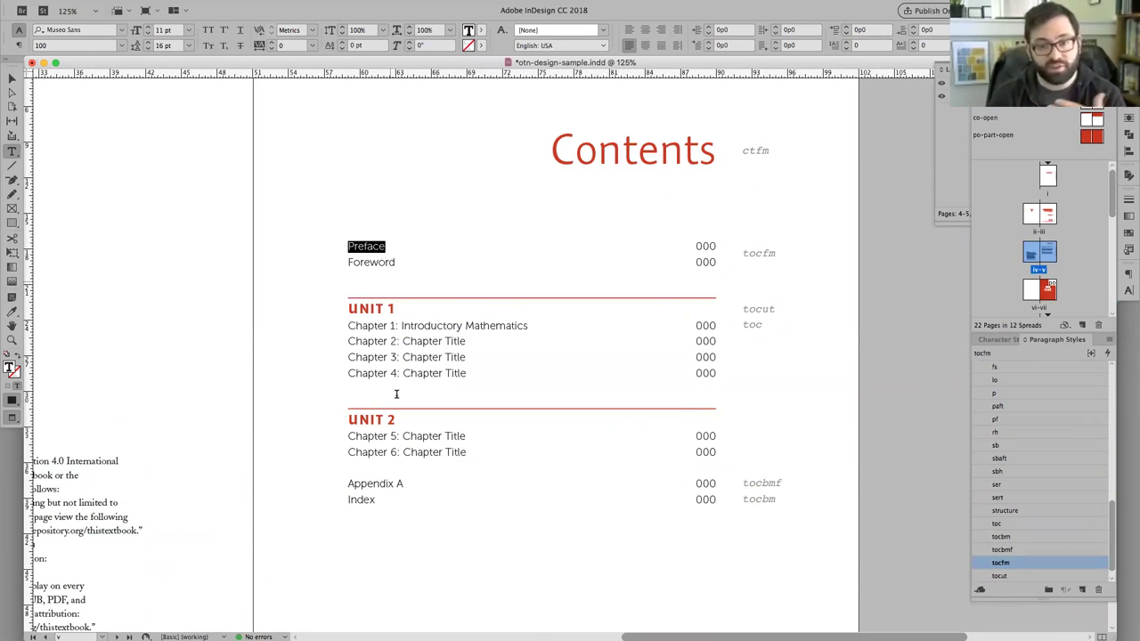
pyautogui.click(305, 395)
# Zoom out, recheck the chapter entries' style, then scroll down to the UNIT ONE spread
pyautogui.press('super+minus')
pyautogui.press('super+minus')
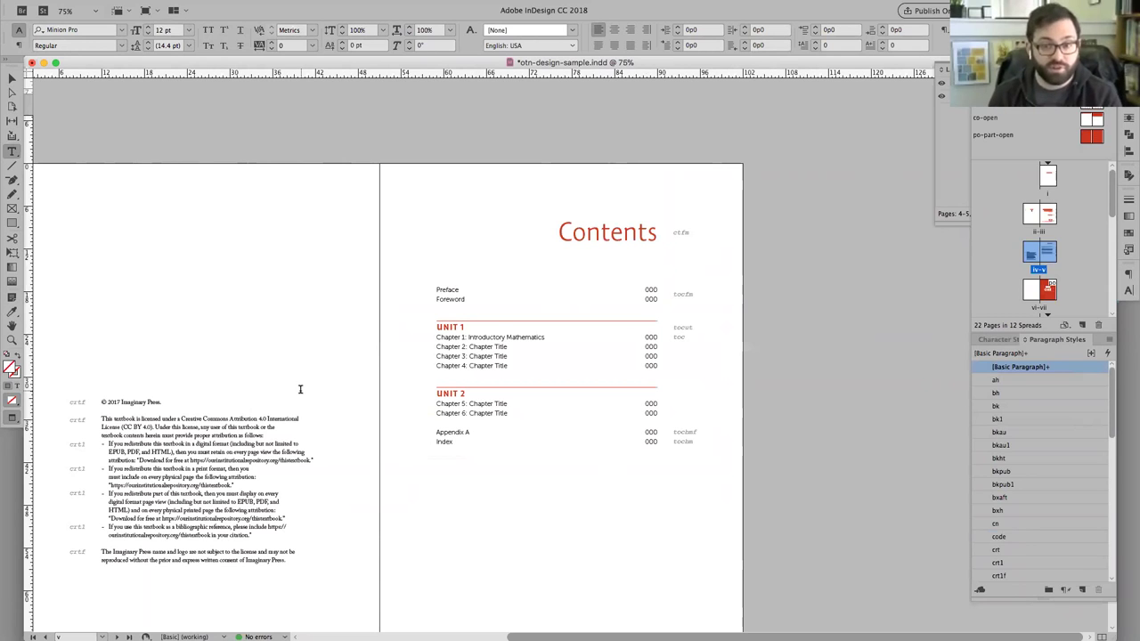
pyautogui.click(451, 323)
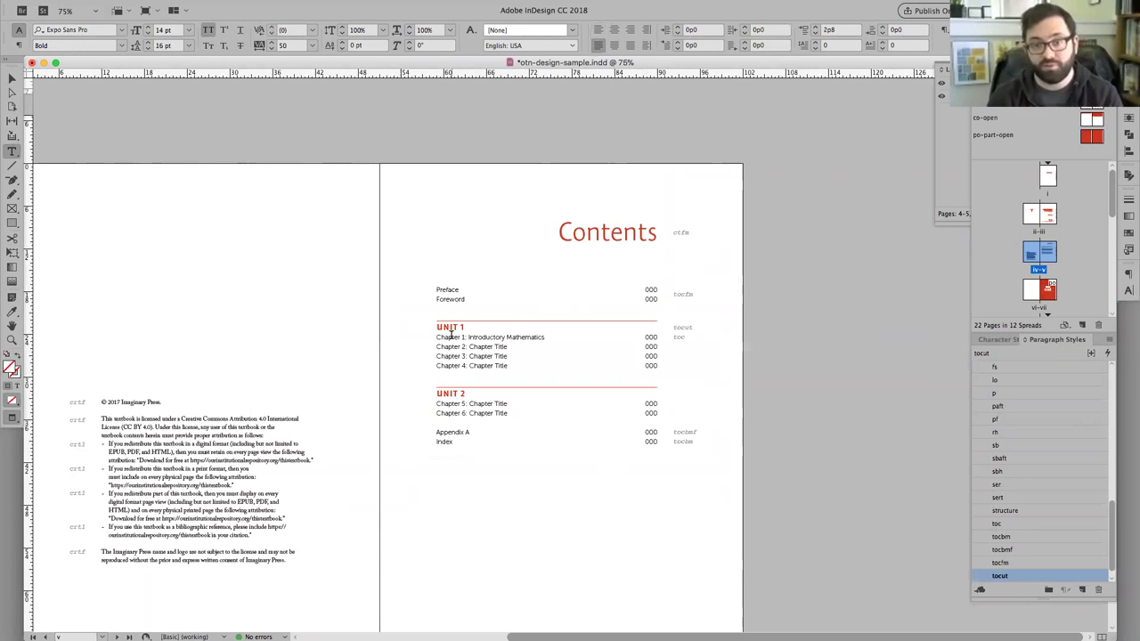
pyautogui.click(428, 414)
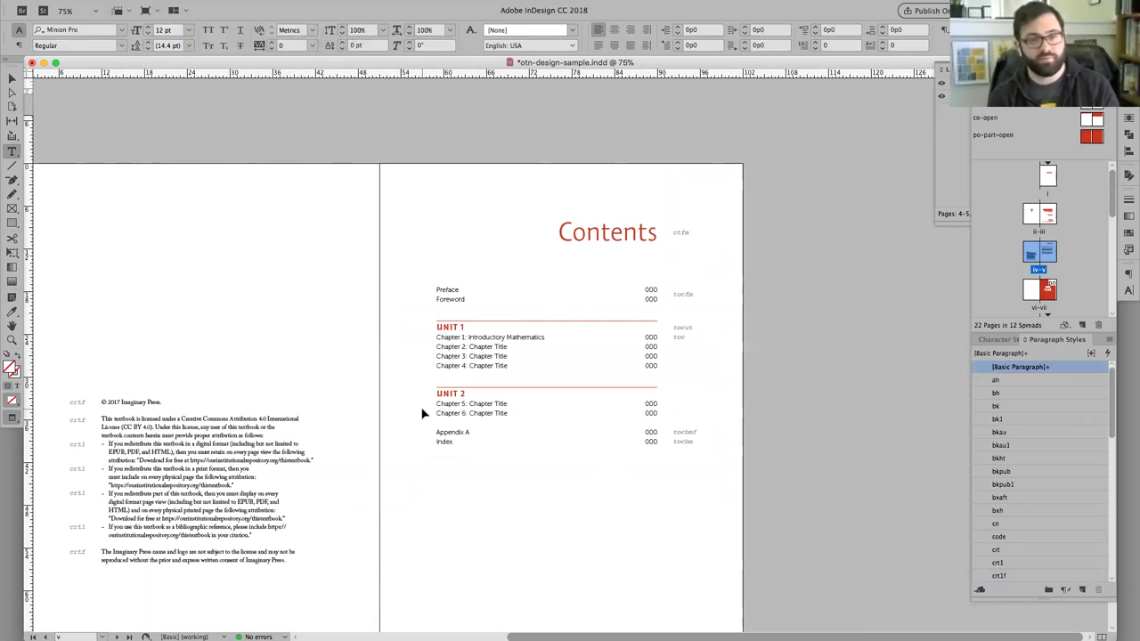
pyautogui.scroll(-5, 521, 140)
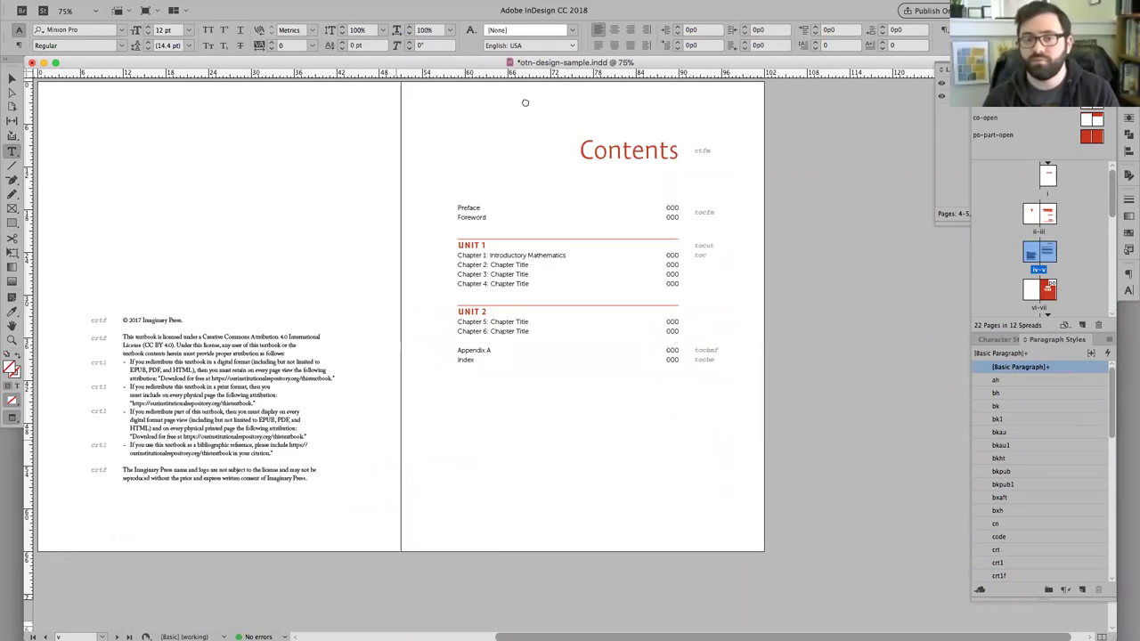
pyautogui.scroll(-8, 494, 192)
pyautogui.scroll(2, 486, 205)
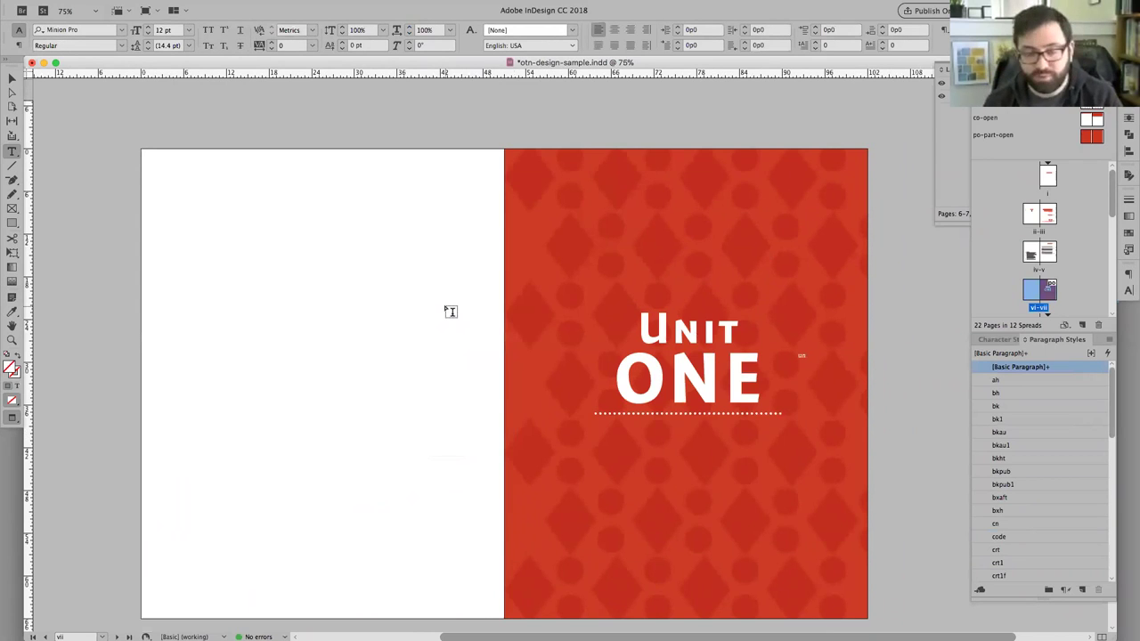
pyautogui.scroll(-1, 441, 306)
pyautogui.scroll(-1, 1075, 258)
pyautogui.scroll(-3, 1075, 259)
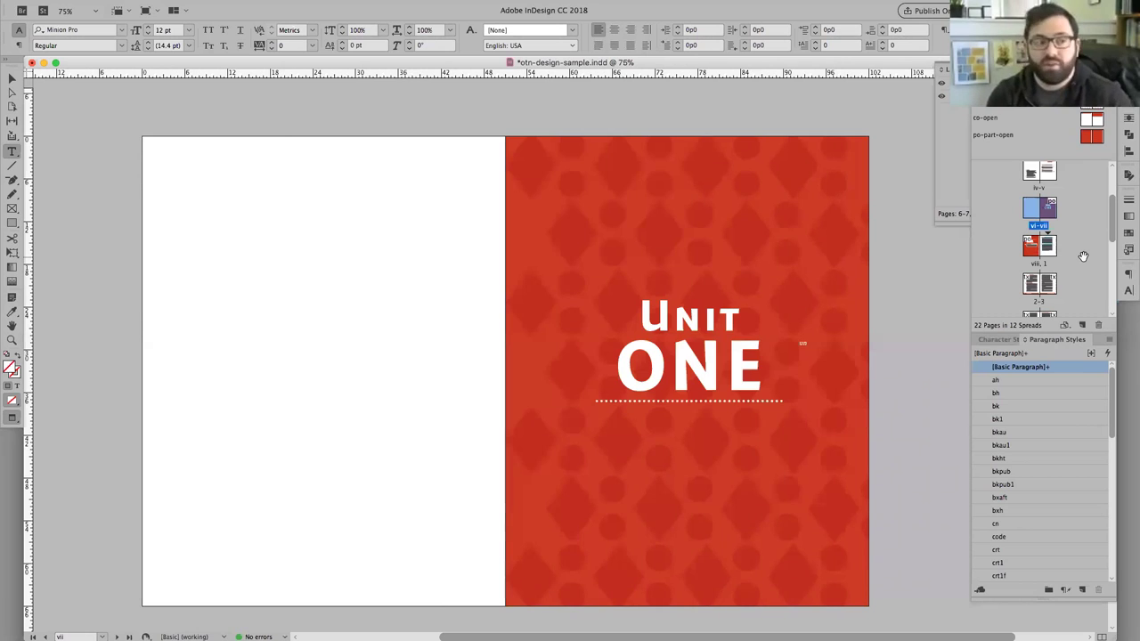
pyautogui.scroll(1, 1082, 265)
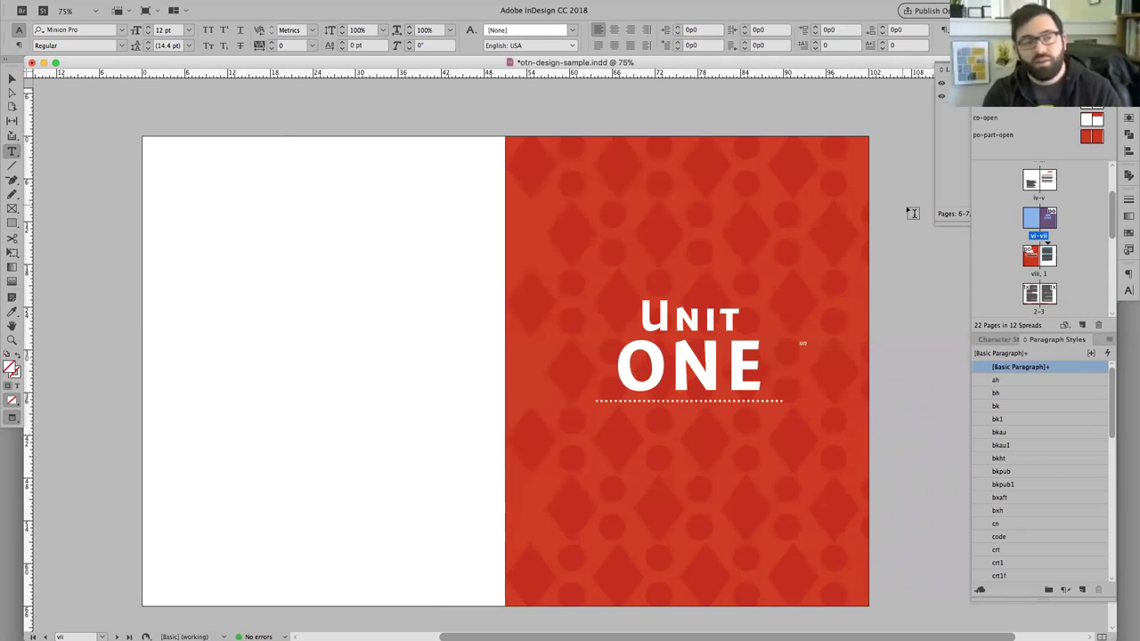
pyautogui.scroll(2, 898, 236)
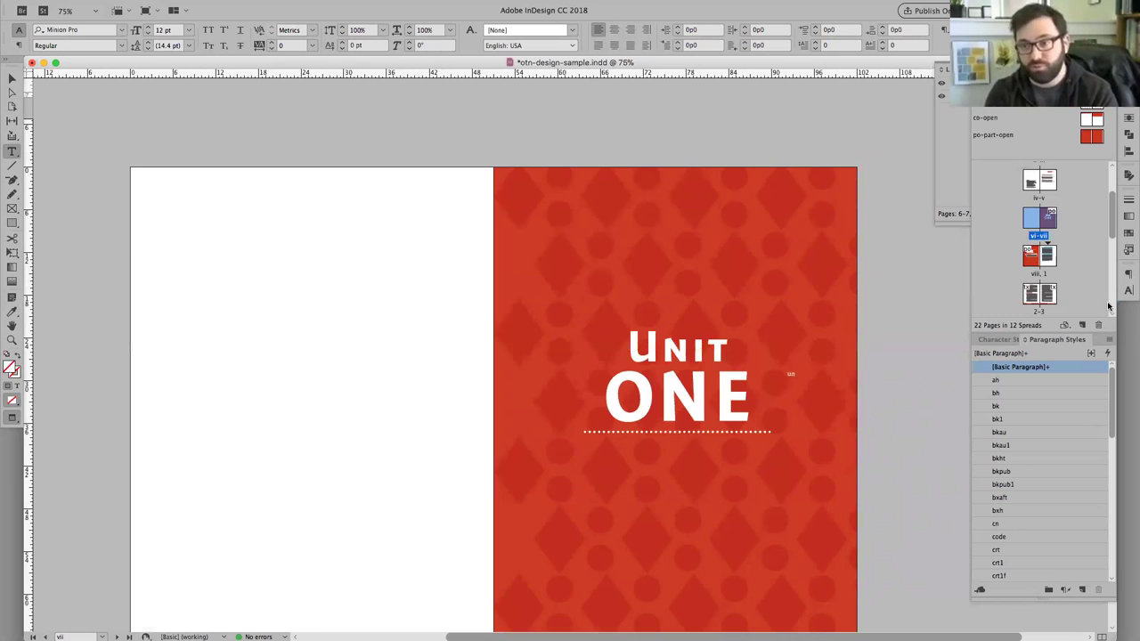
pyautogui.scroll(-1, 1108, 303)
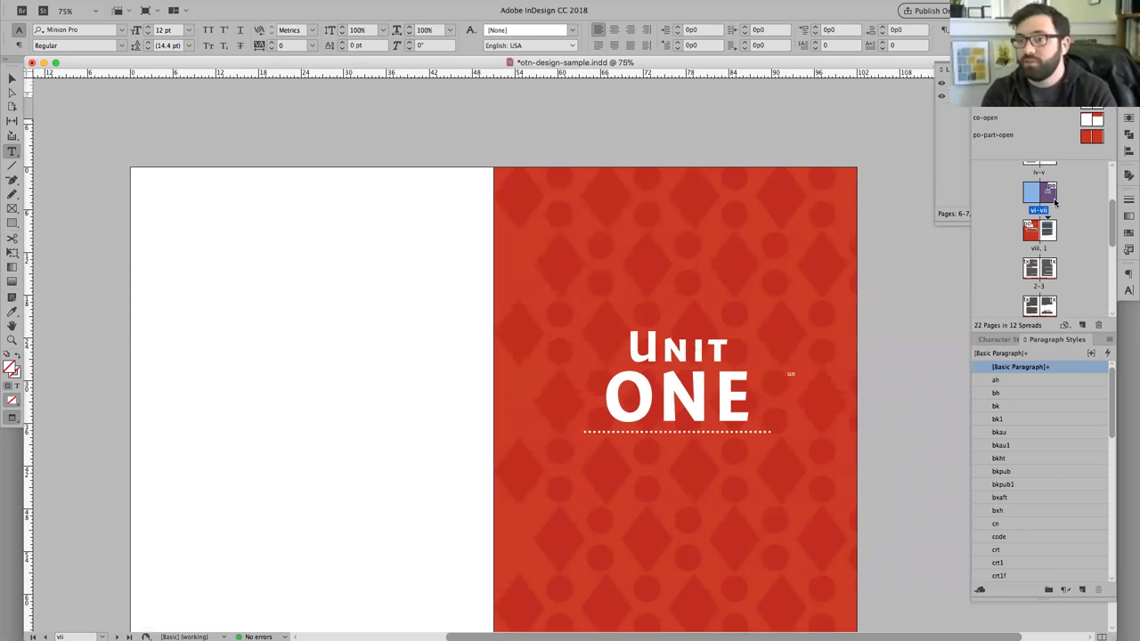
pyautogui.scroll(2, 1053, 205)
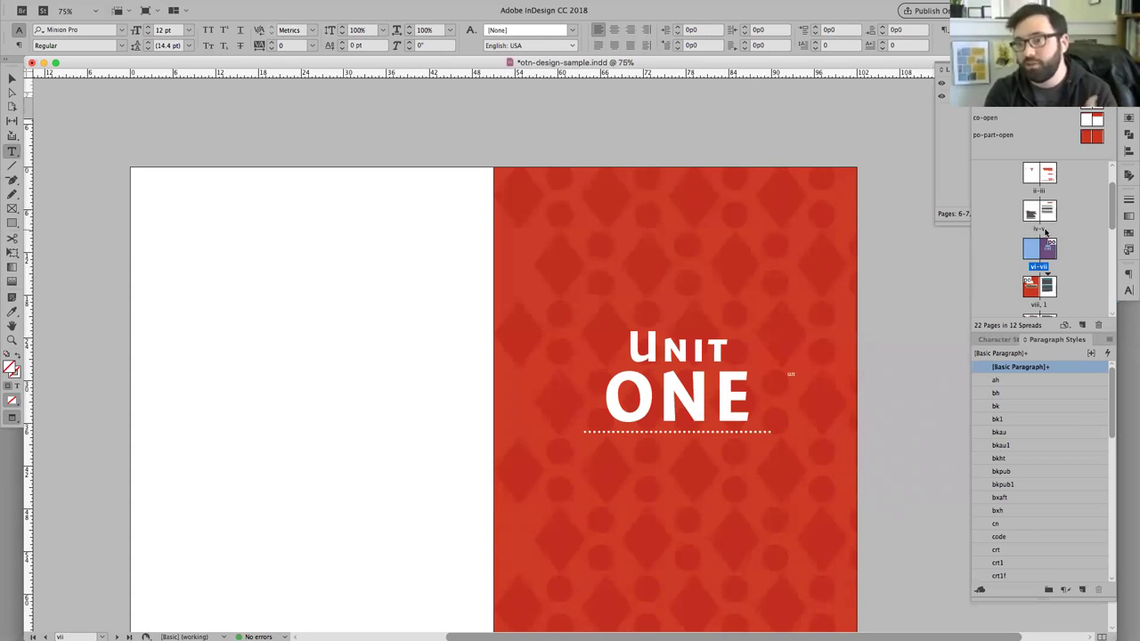
# Go to the pages 2–3 spread, zoom in on the page 3 footer, then zoom back out
pyautogui.doubleClick(1049, 285)
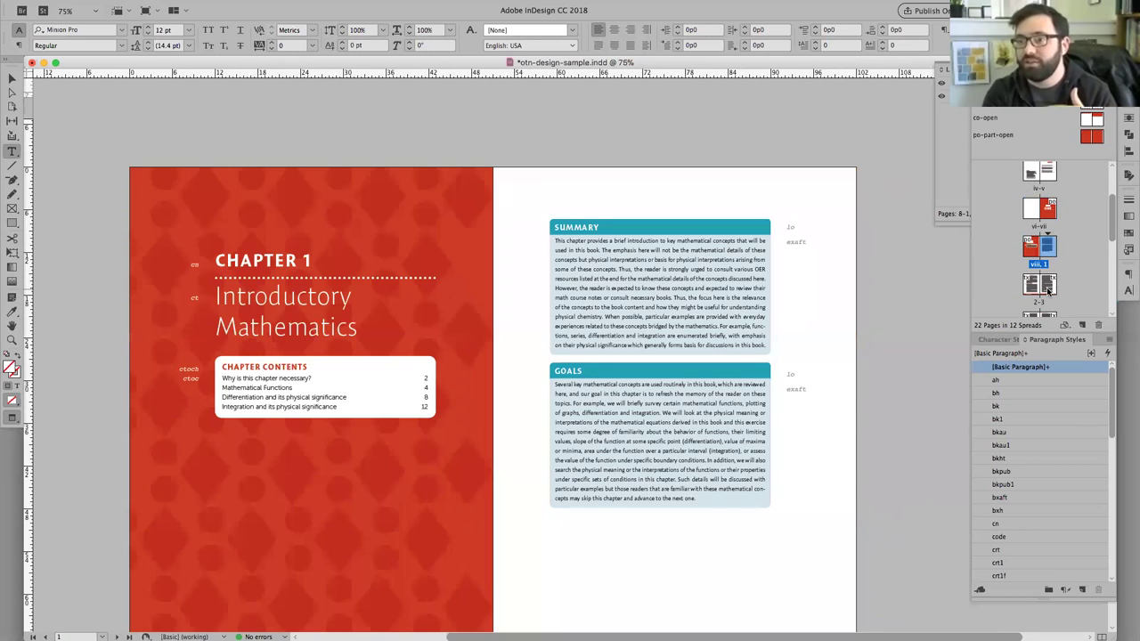
pyautogui.doubleClick(1046, 285)
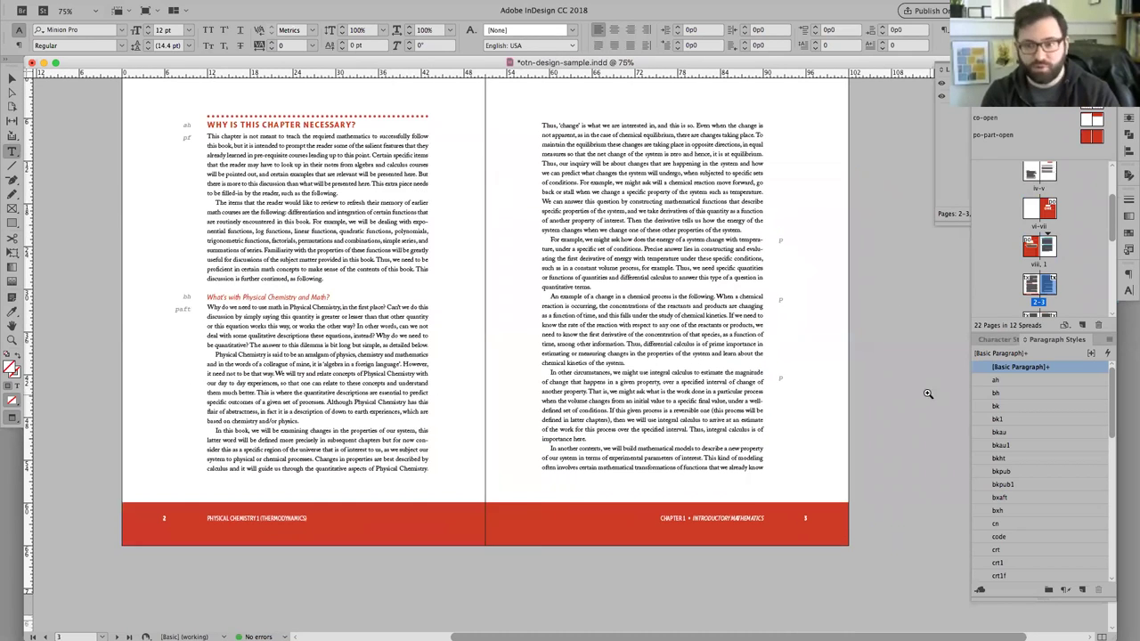
pyautogui.moveTo(870, 440); pyautogui.dragTo(684, 571)
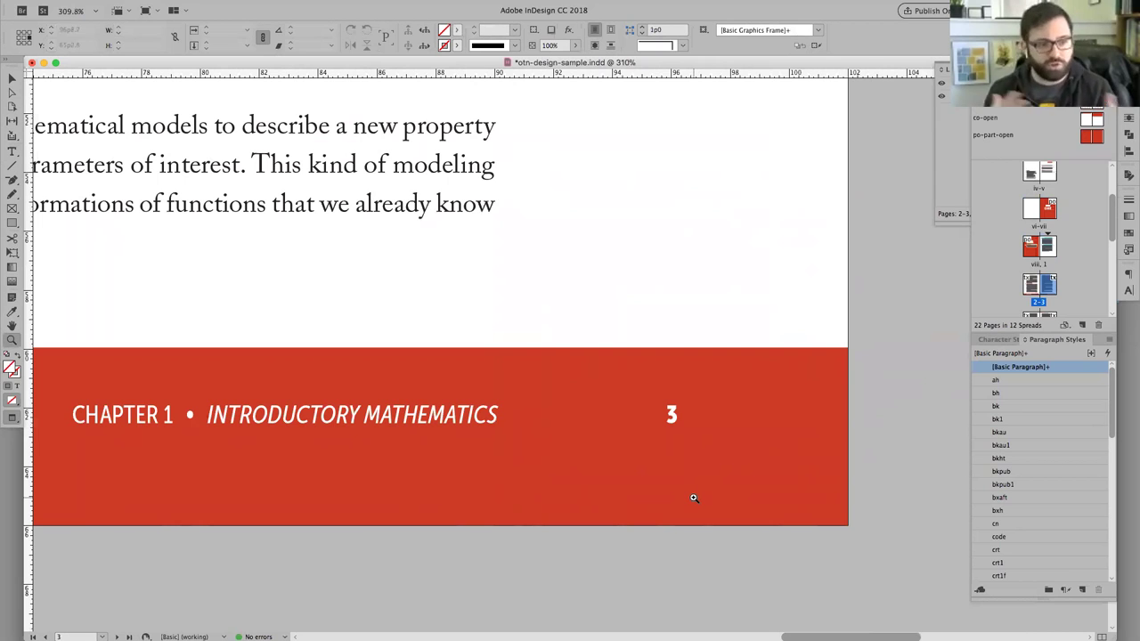
pyautogui.press('super+alt+0')
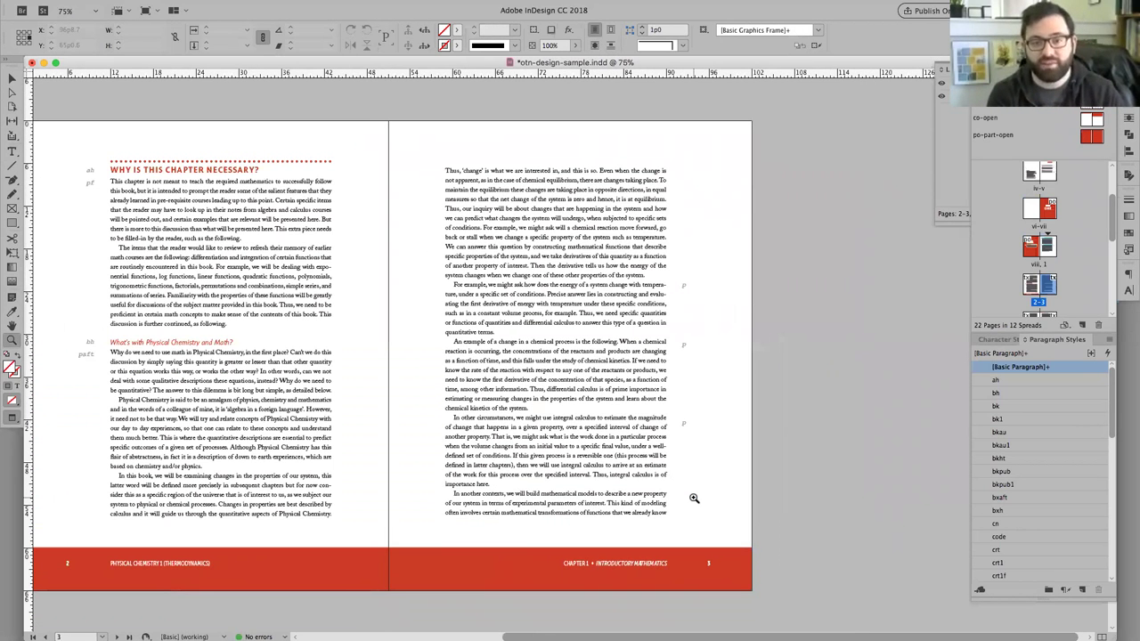
pyautogui.press('super+minus')
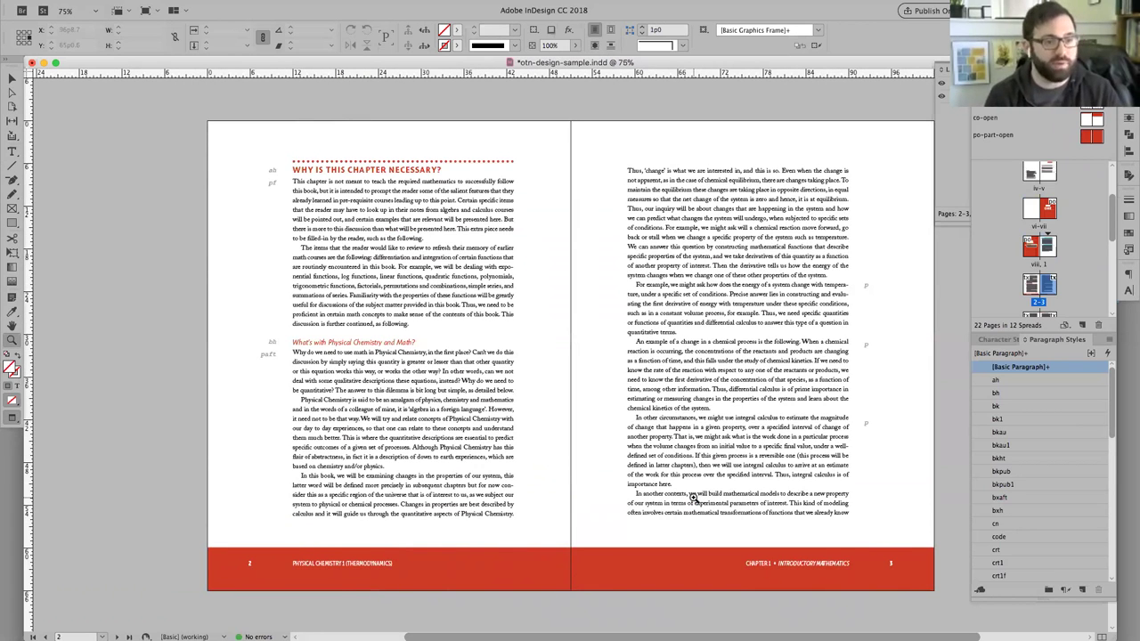
# Page back to the Unit One divider, then scroll down to the Chapter 1 opener spread
pyautogui.hotkey('alt', 'pageup')
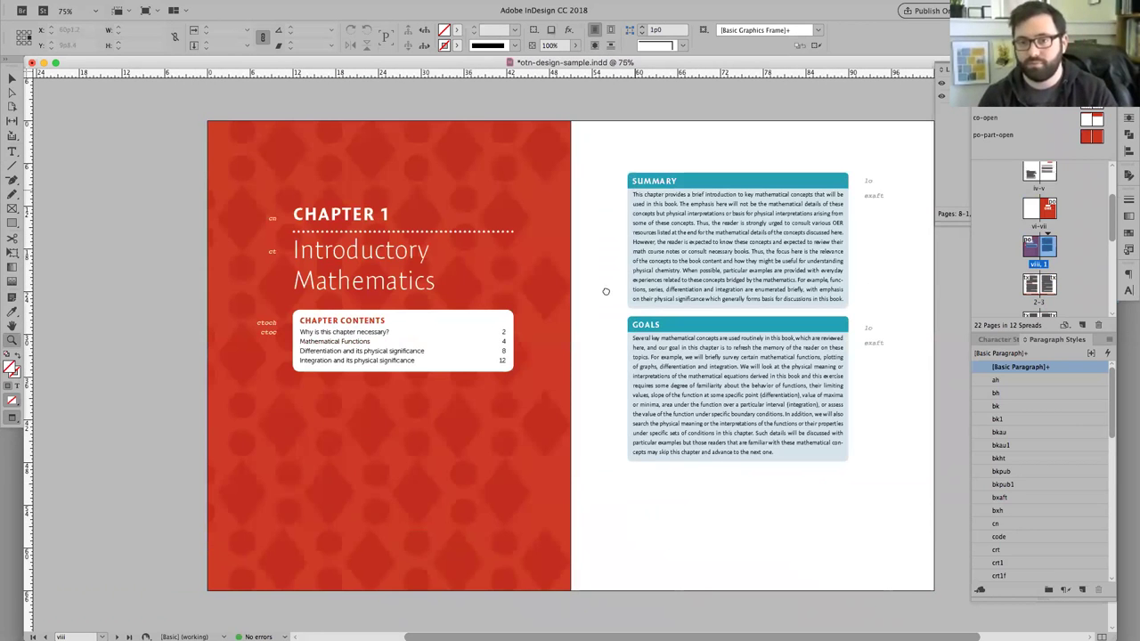
pyautogui.hotkey('alt', 'pageup')
pyautogui.scroll(-1, 558, 404)
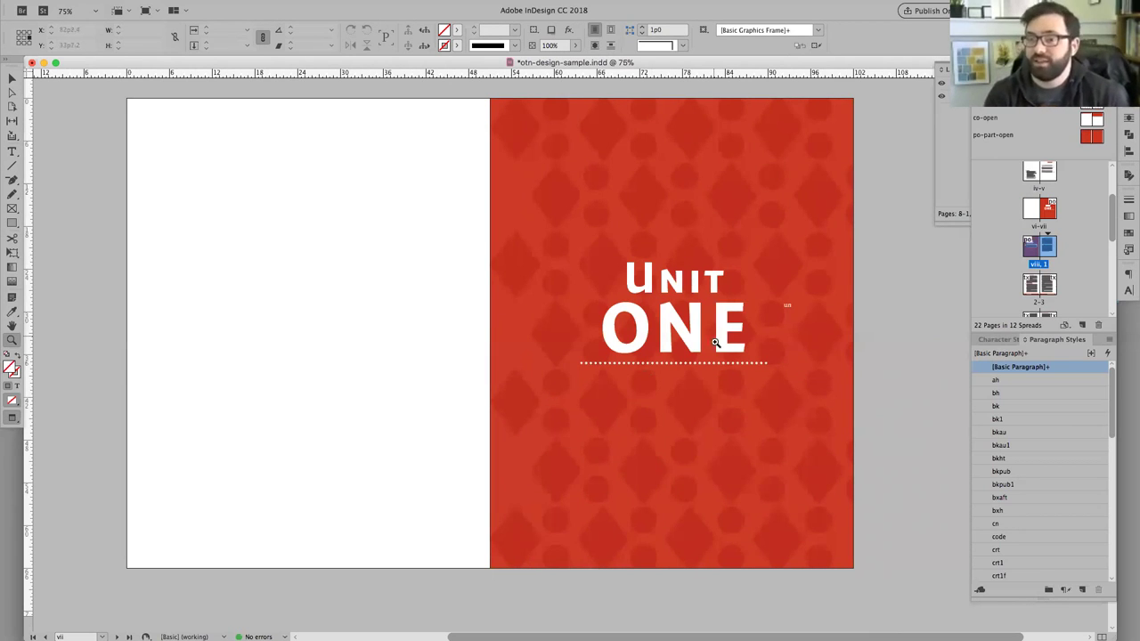
pyautogui.scroll(-3, 758, 372)
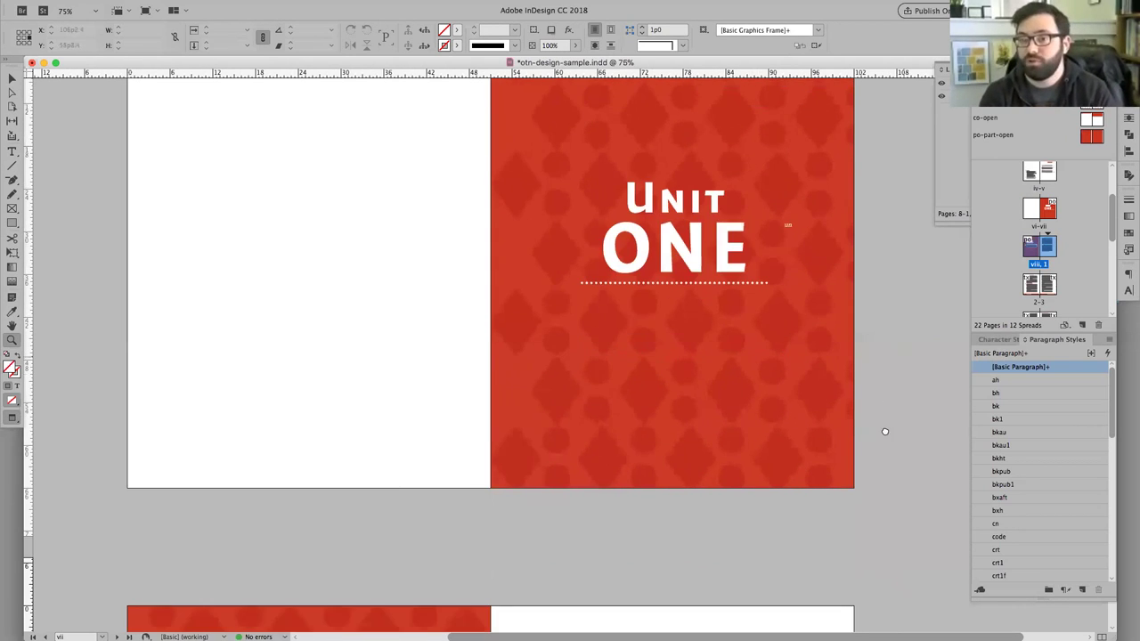
pyautogui.scroll(3, 885, 430)
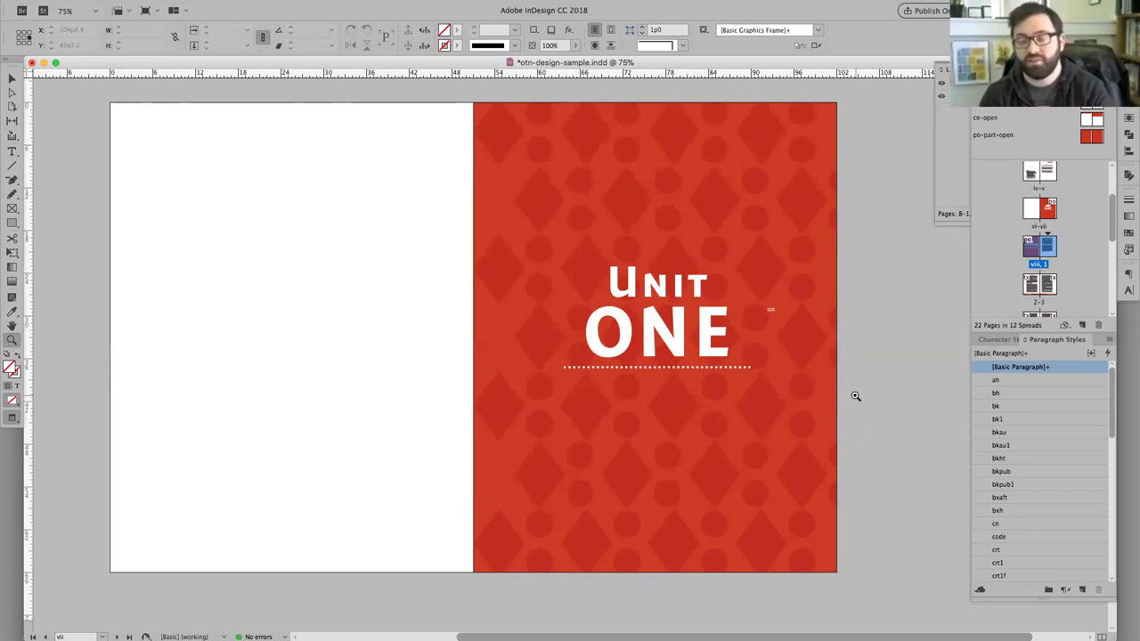
pyautogui.scroll(-10, 855, 395)
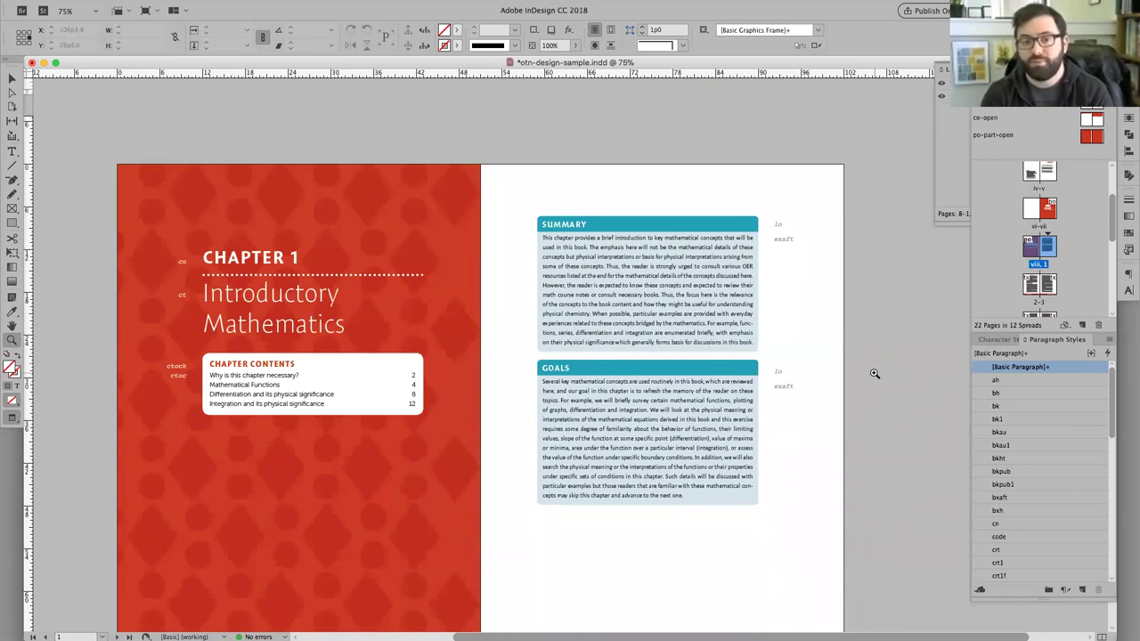
# Zoom to 100% on the Chapter 1 opener page
pyautogui.scroll(-2, 875, 374)
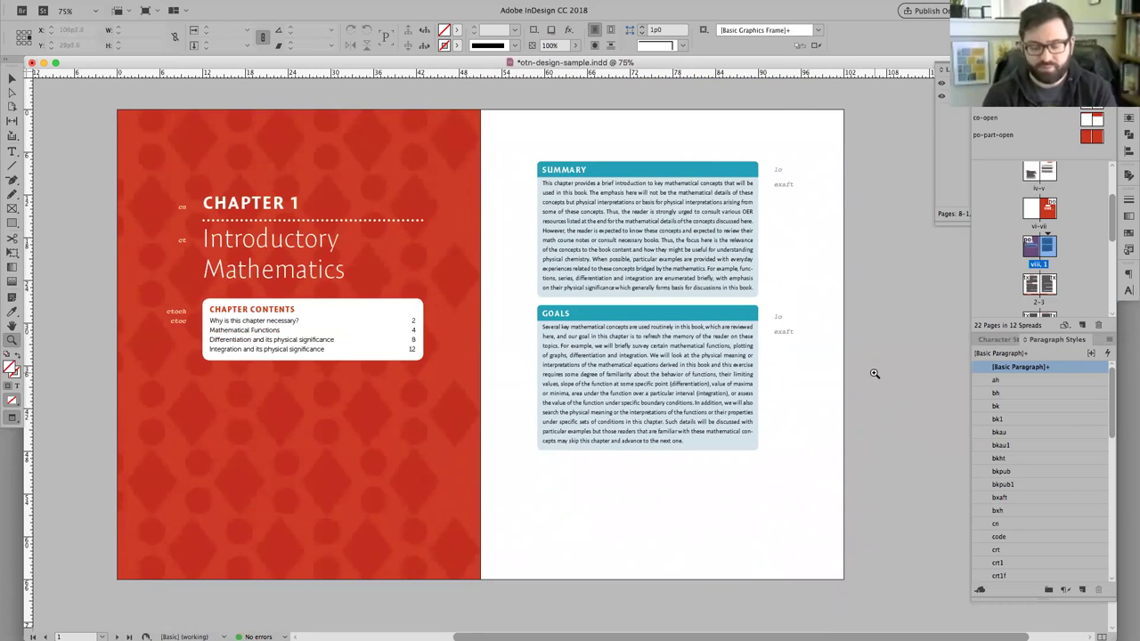
pyautogui.hotkey('ctrl', '=')
pyautogui.hotkey('ctrl', '1')
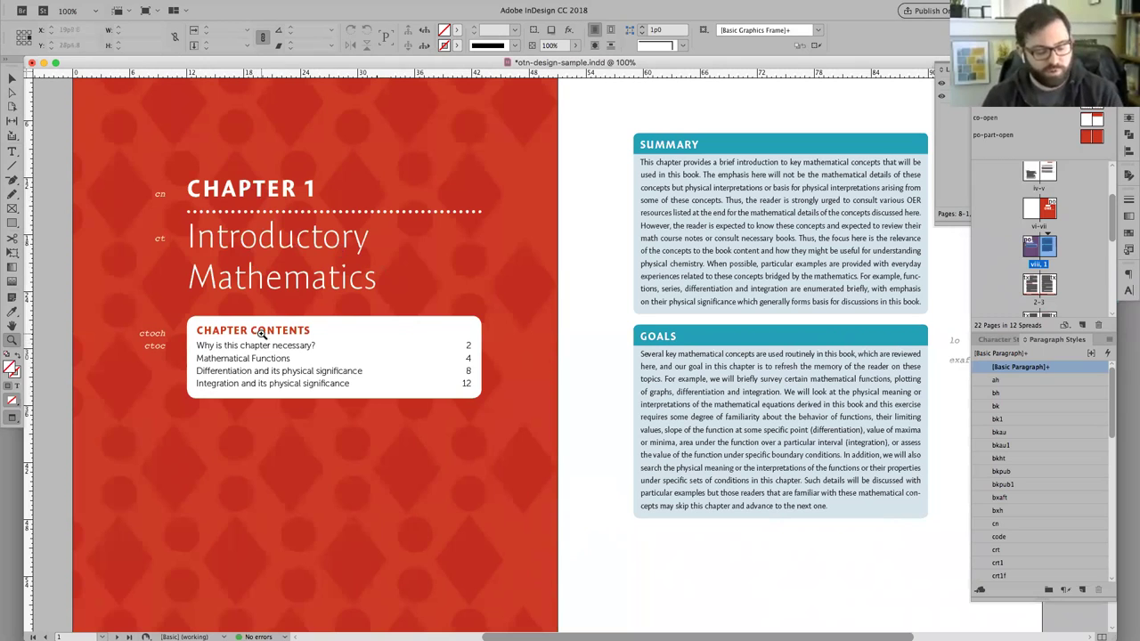
pyautogui.moveTo(257, 358); pyautogui.dragTo(401, 383)
pyautogui.click(273, 378)
pyautogui.click(579, 320)
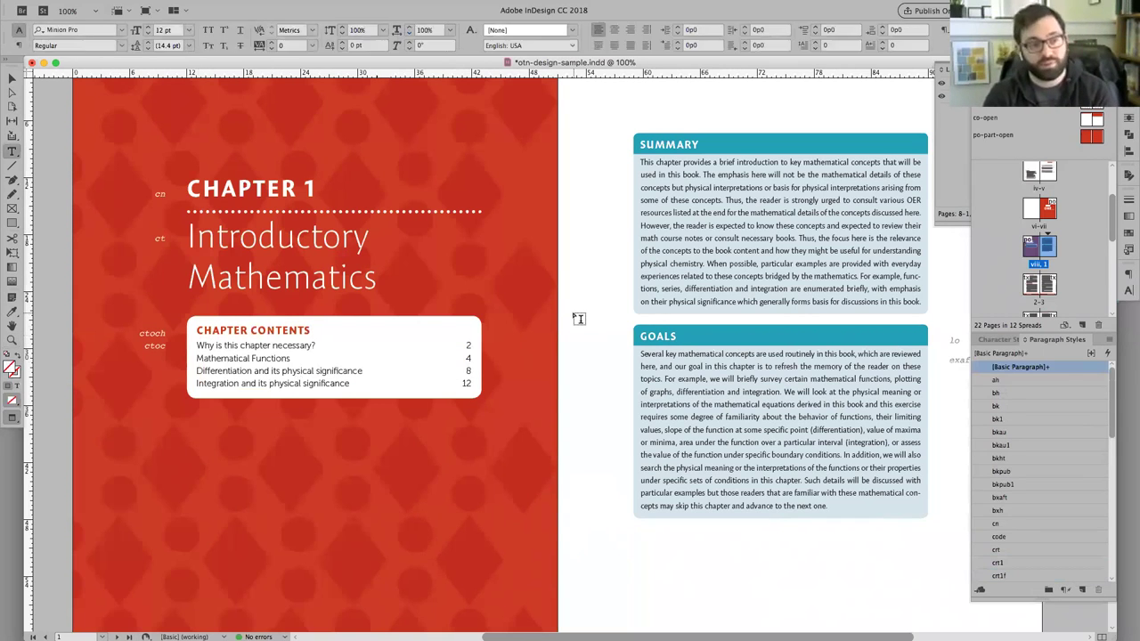
pyautogui.doubleClick(276, 333)
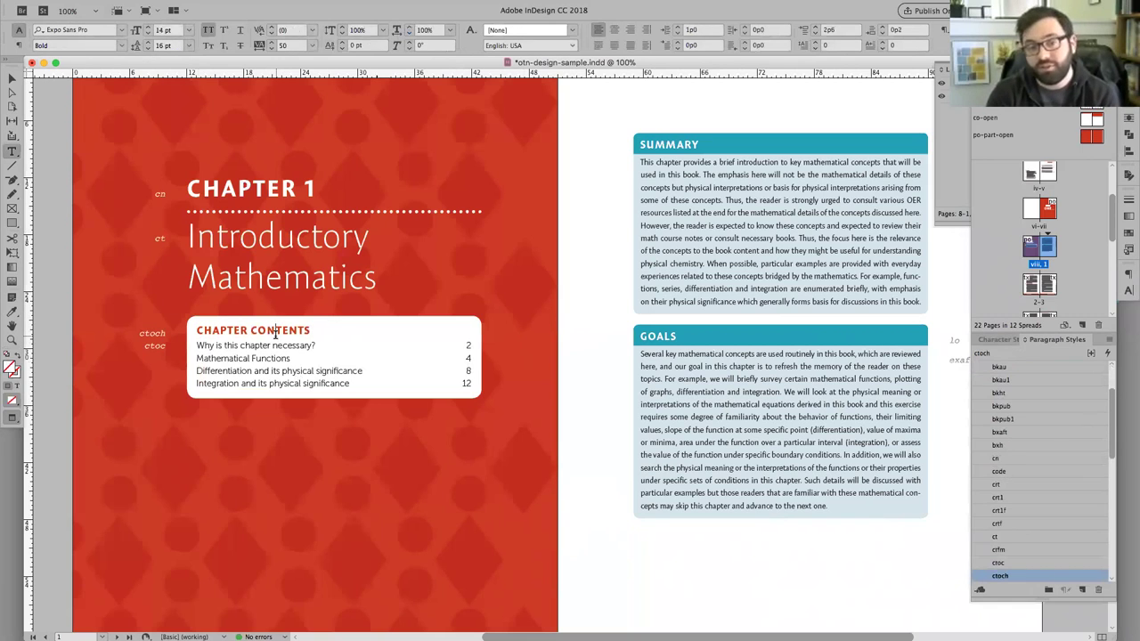
pyautogui.click(255, 344)
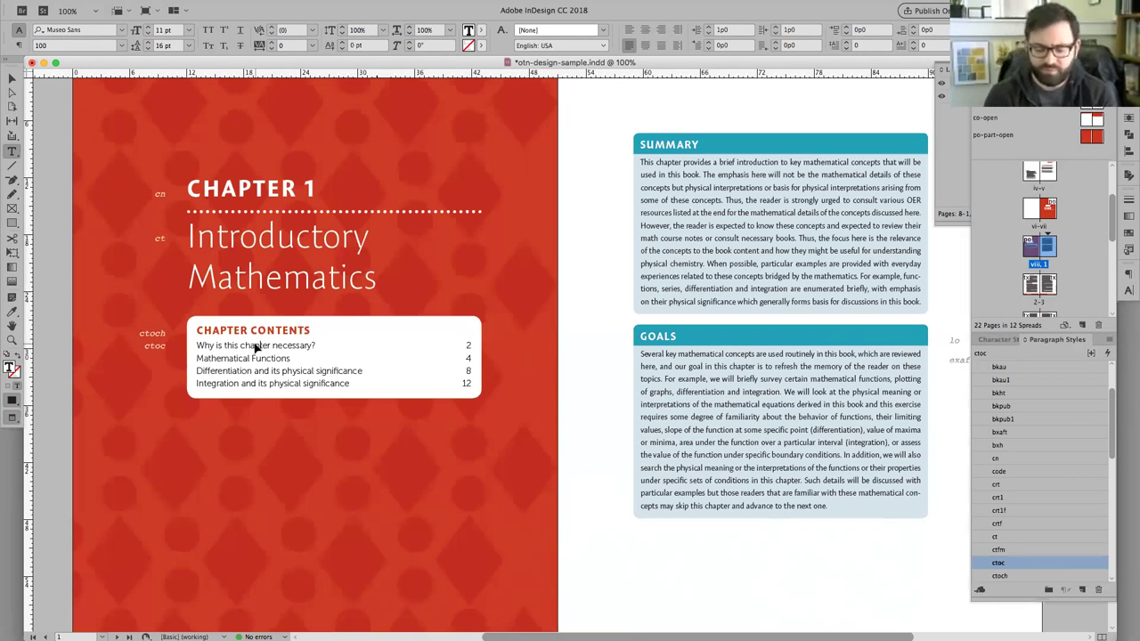
pyautogui.press('super+0')
pyautogui.press('super+minus')
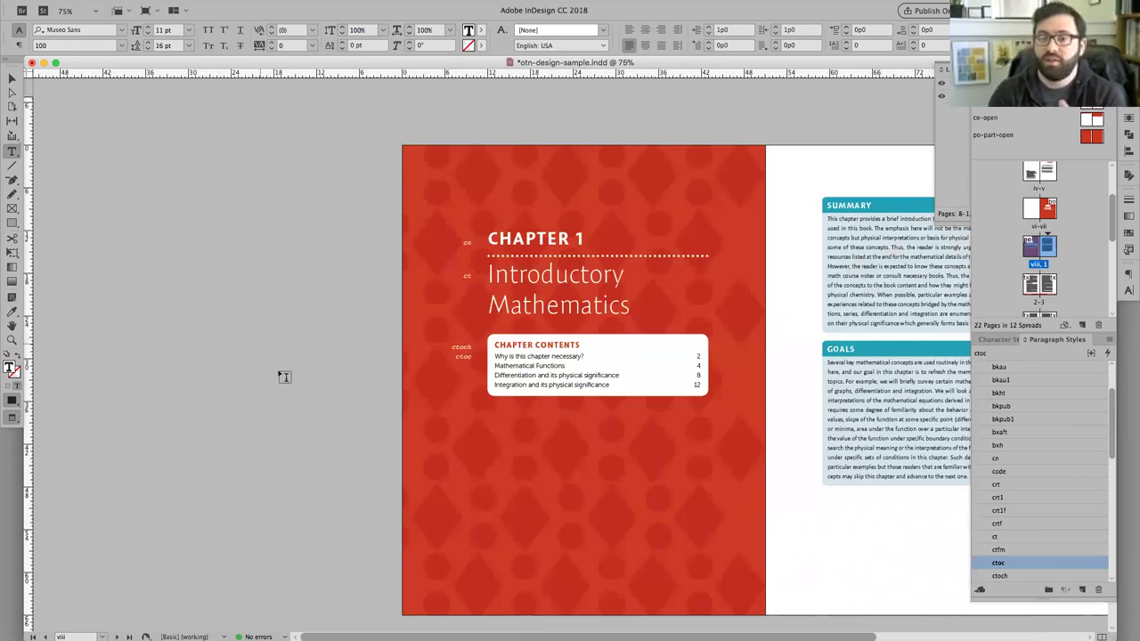
pyautogui.hscroll(2, 323, 366)
pyautogui.hscroll(1, 327, 367)
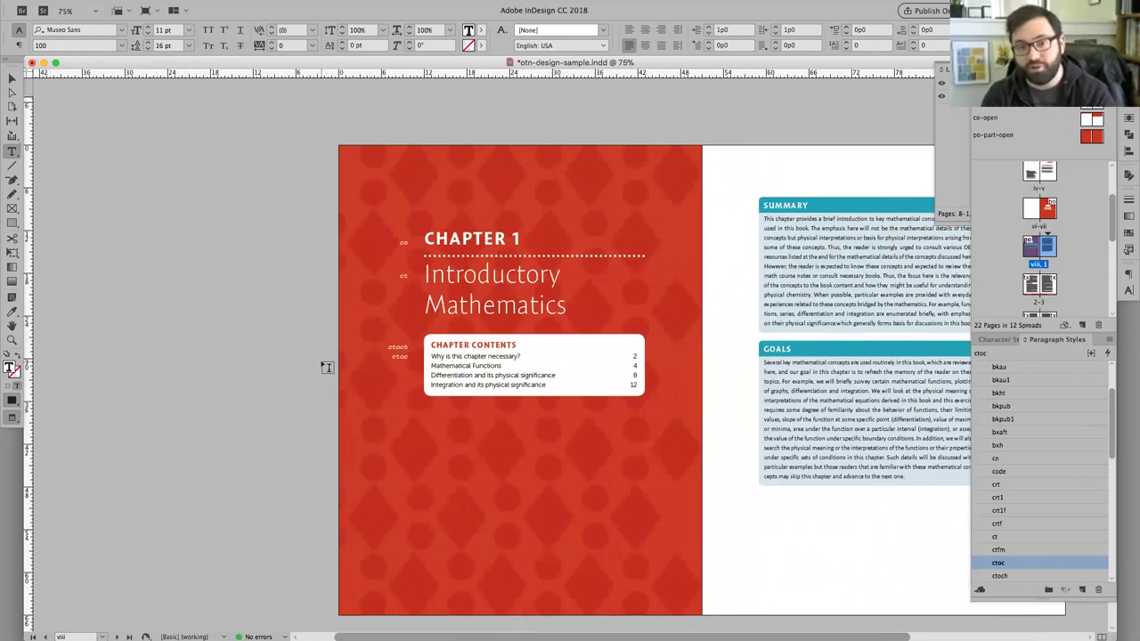
pyautogui.moveTo(454, 344); pyautogui.dragTo(478, 344)
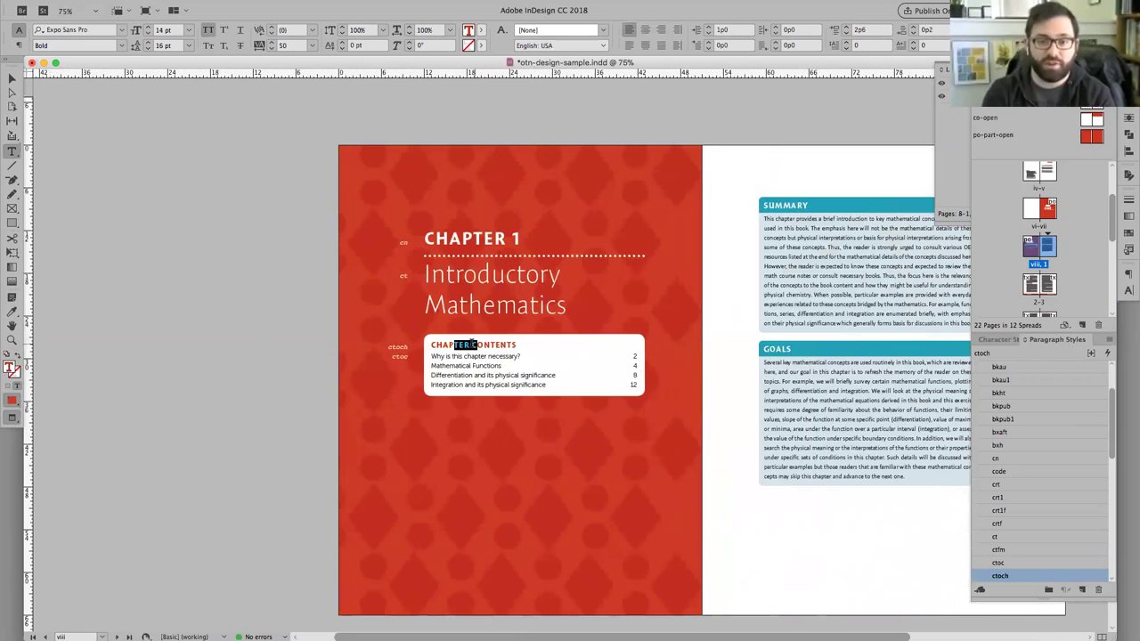
pyautogui.click(448, 356)
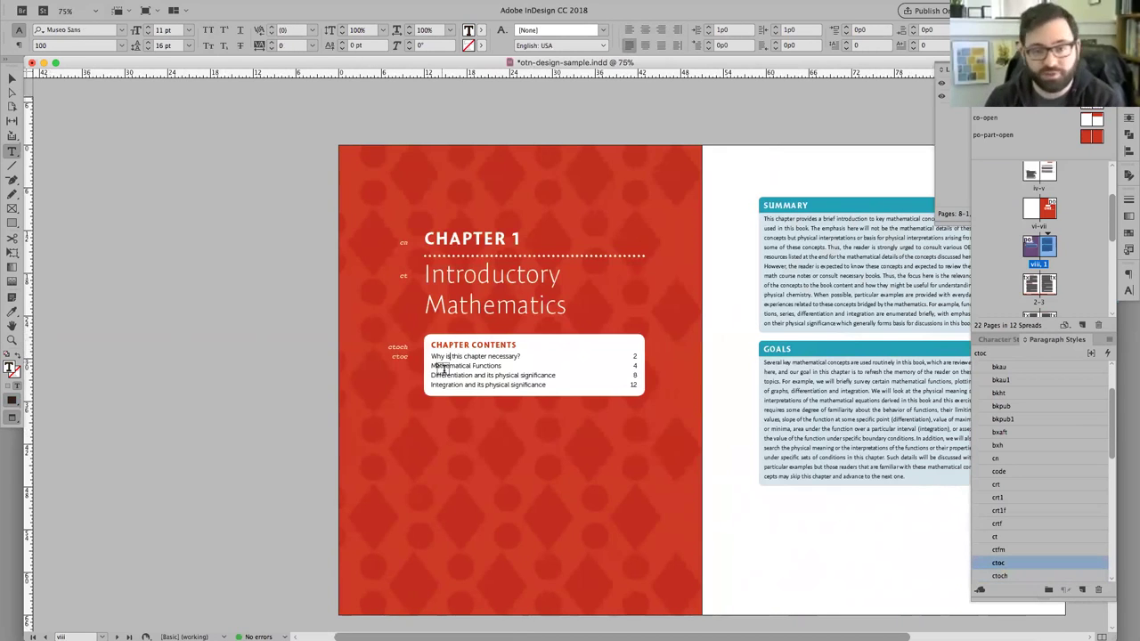
pyautogui.click(300, 368)
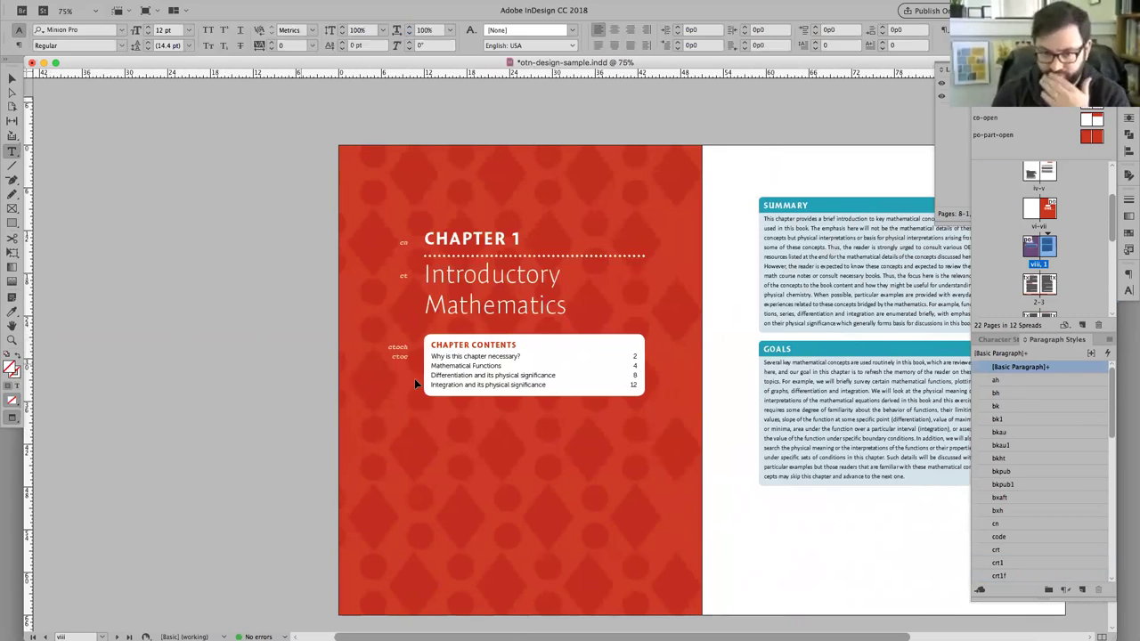
pyautogui.press('super+equal')
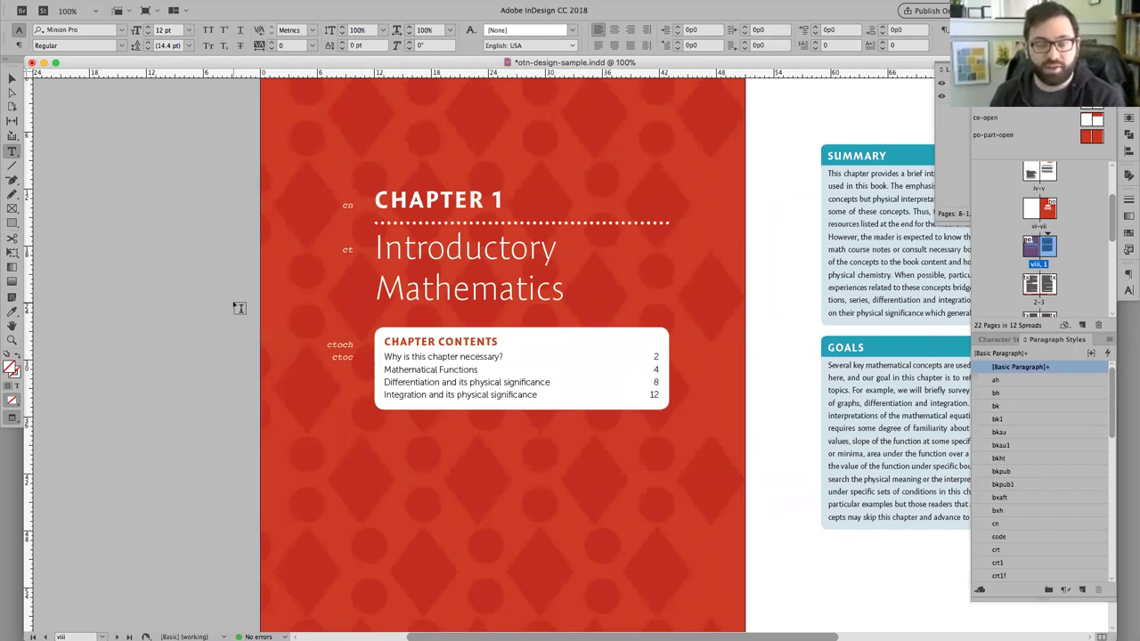
pyautogui.press('super+minus')
pyautogui.press('super+minus')
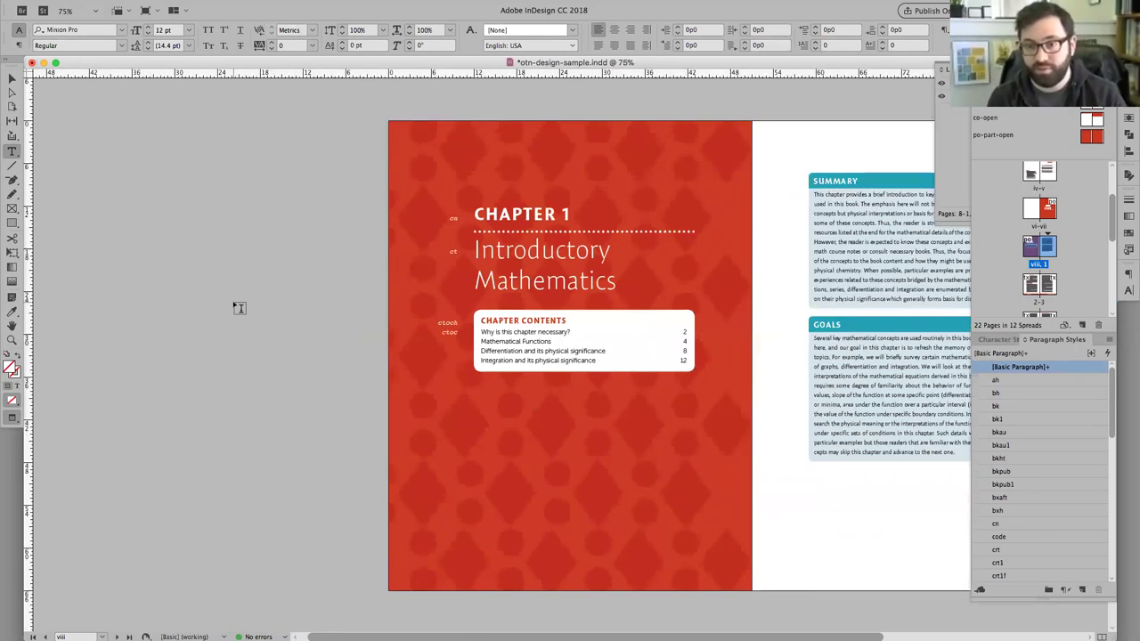
pyautogui.press('super+equal')
pyautogui.press('super+equal')
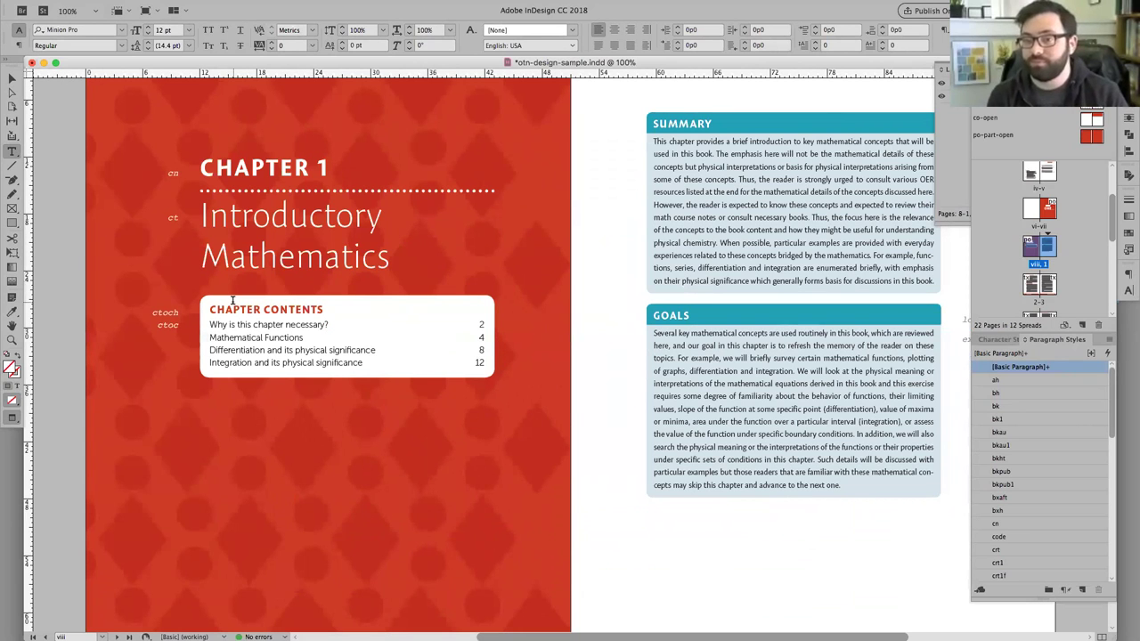
pyautogui.scroll(-10, 232, 300)
pyautogui.scroll(10, 232, 300)
pyautogui.hscroll(1, 448, 296)
pyautogui.press('super+minus')
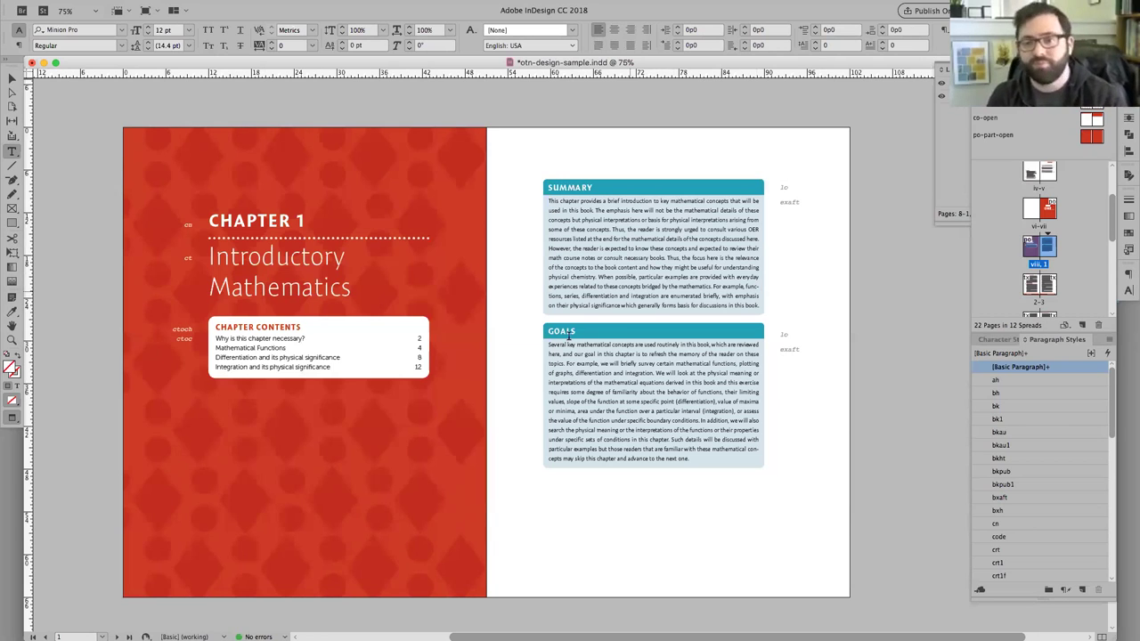
# Select and deselect the Summary and Goals frame, return to the Type tool, and advance to spread 2–3
pyautogui.press('Escape')
pyautogui.scroll(-1, 504, 343)
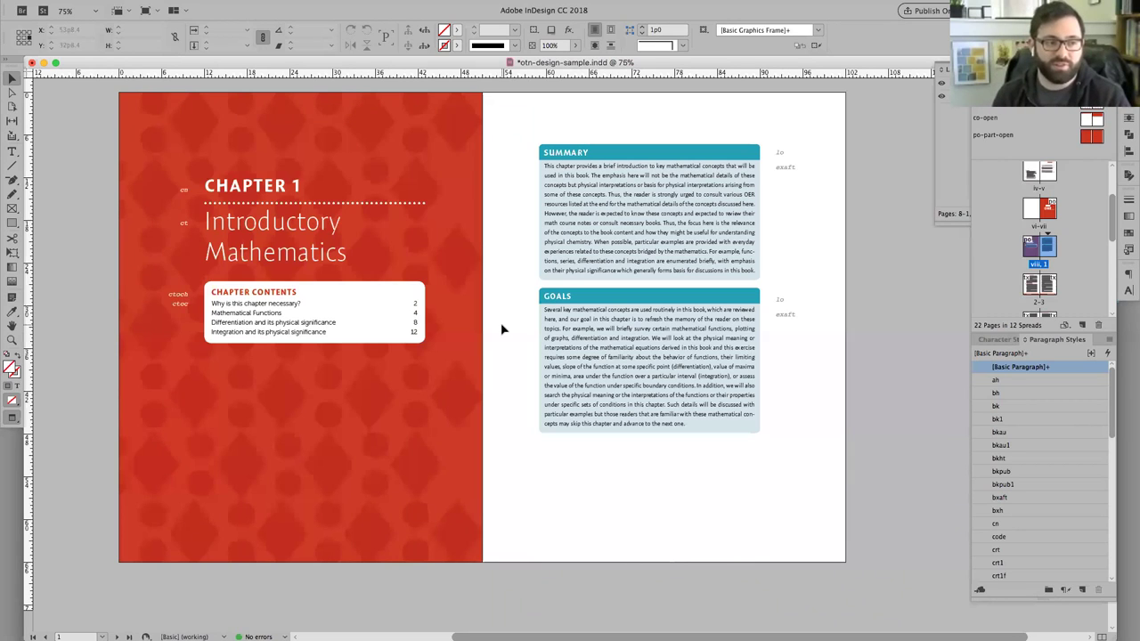
pyautogui.click(644, 218)
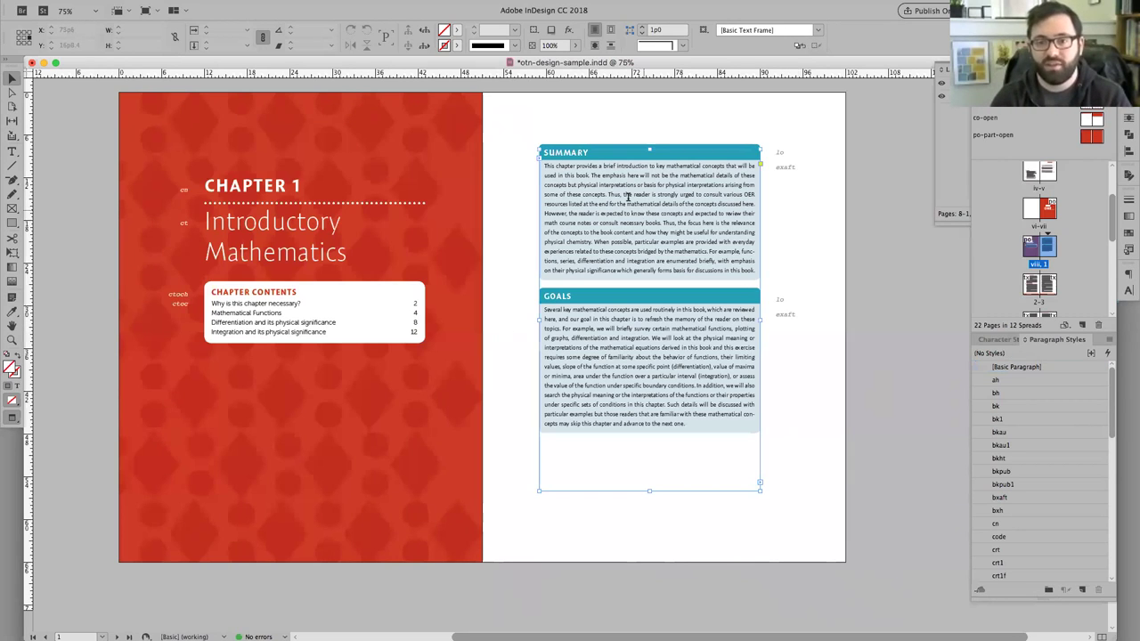
pyautogui.press('super+shift+a')
pyautogui.press('t')
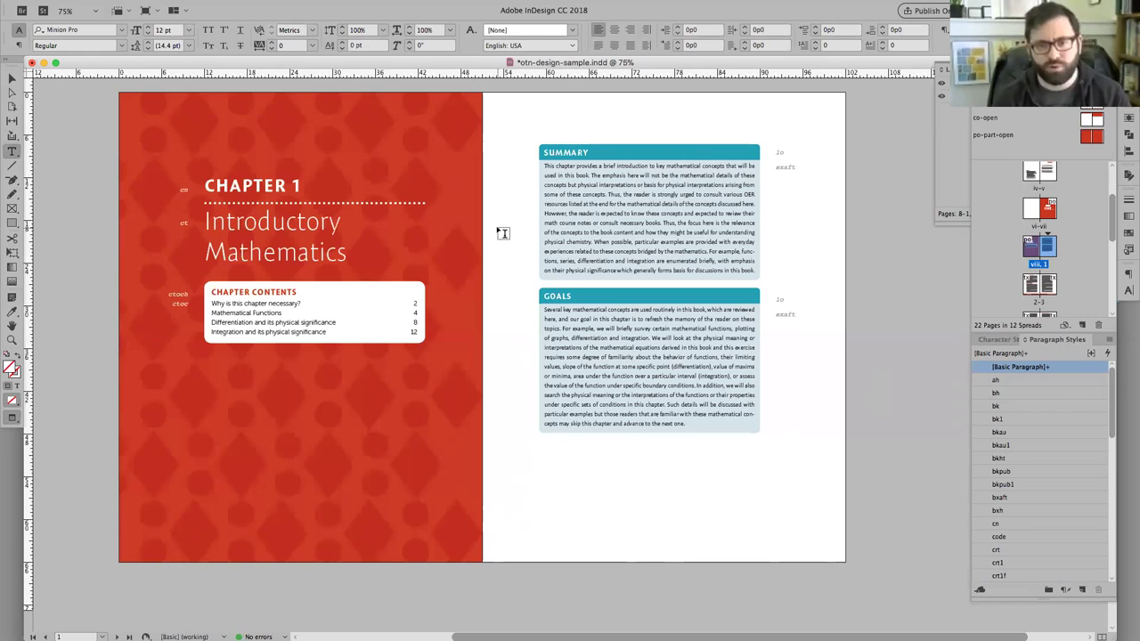
pyautogui.press('pagedown')
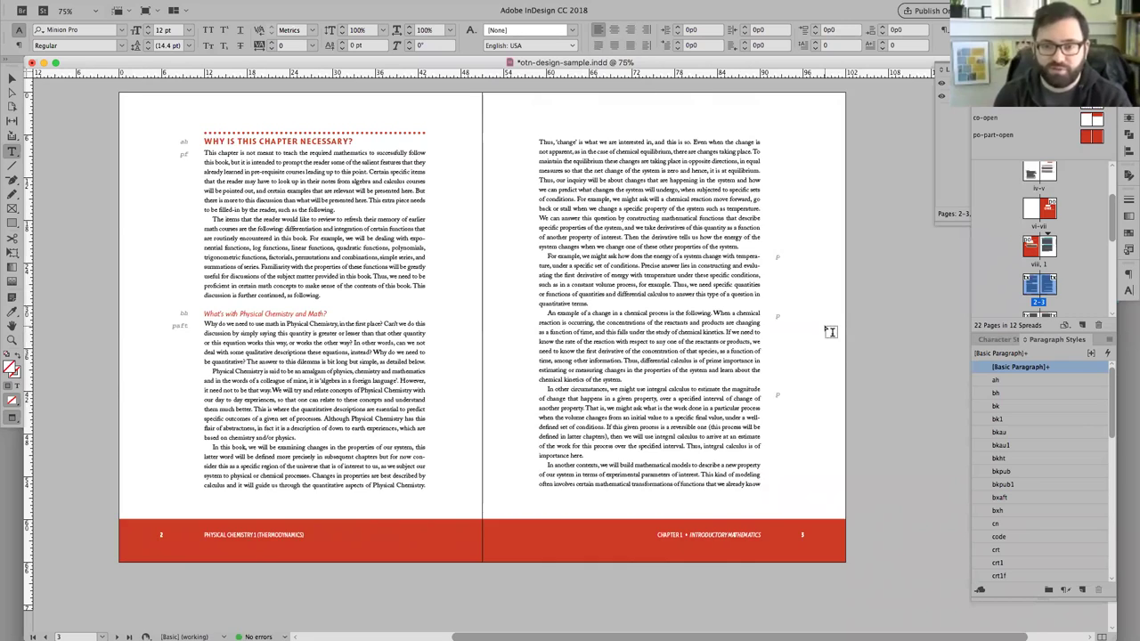
pyautogui.hotkey('ctrl', '=')
pyautogui.scroll(2, 772, 320)
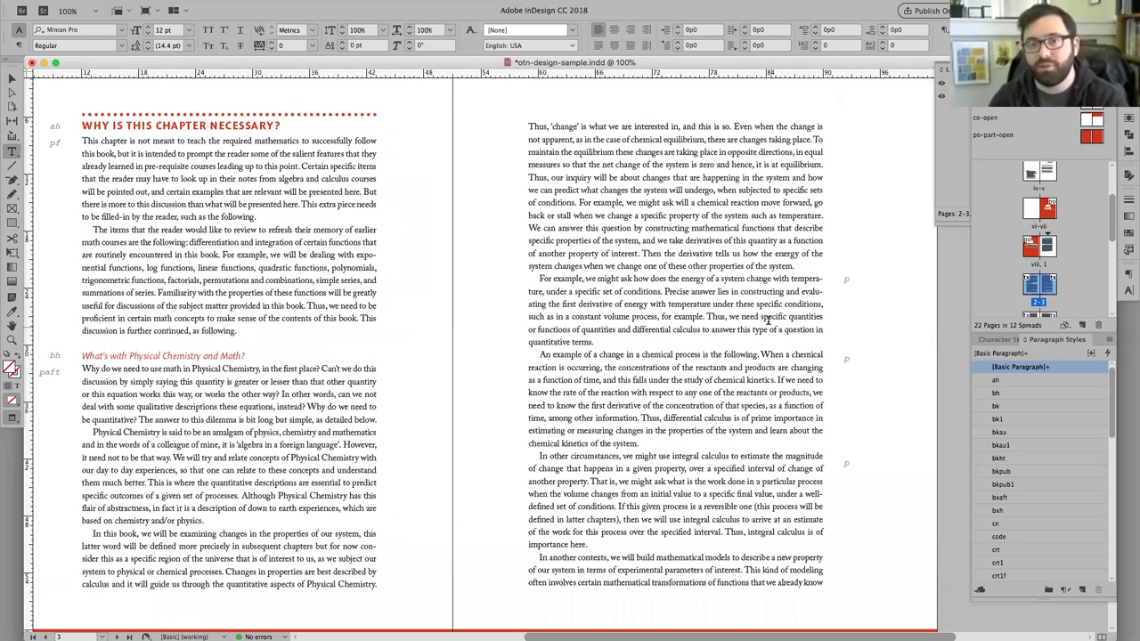
pyautogui.tripleClick(575, 127)
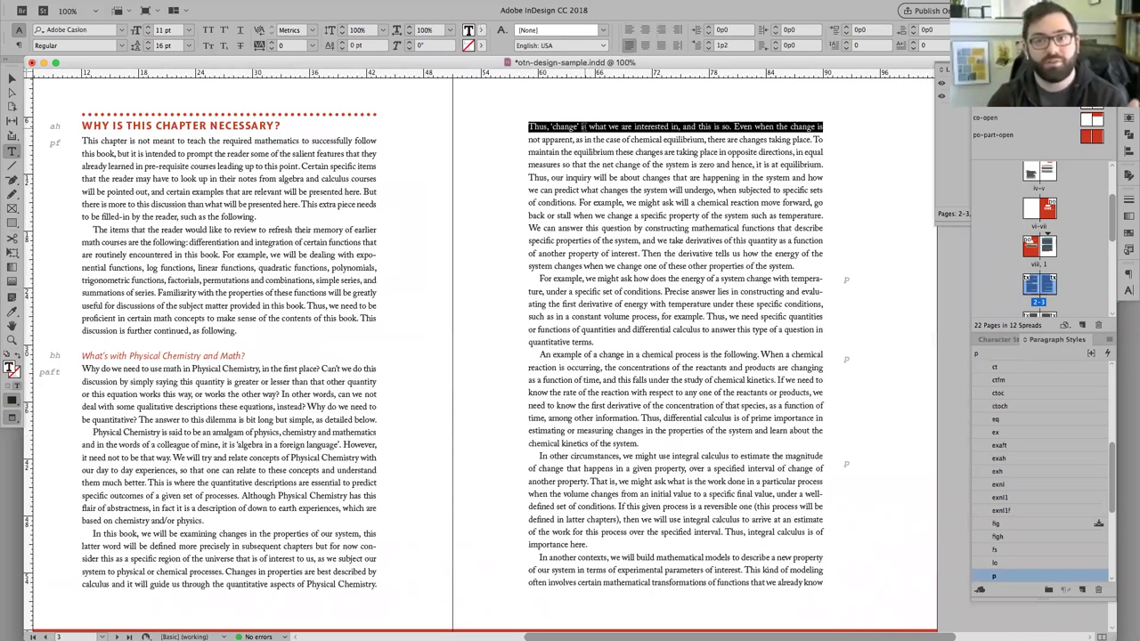
pyautogui.click(577, 134)
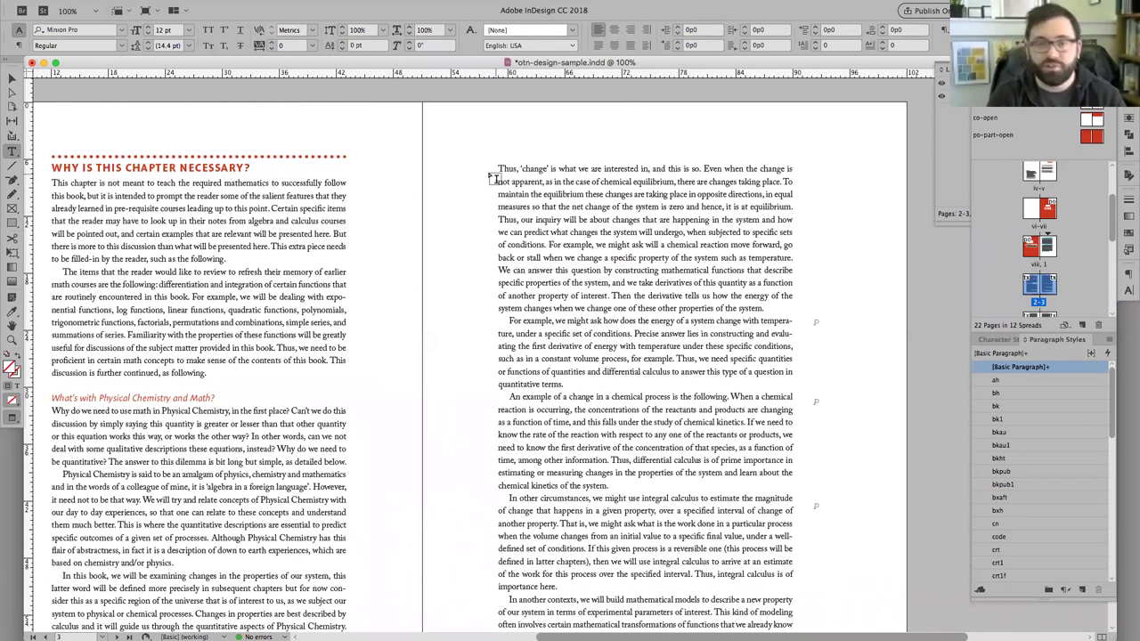
pyautogui.hotkey('ctrl', '-')
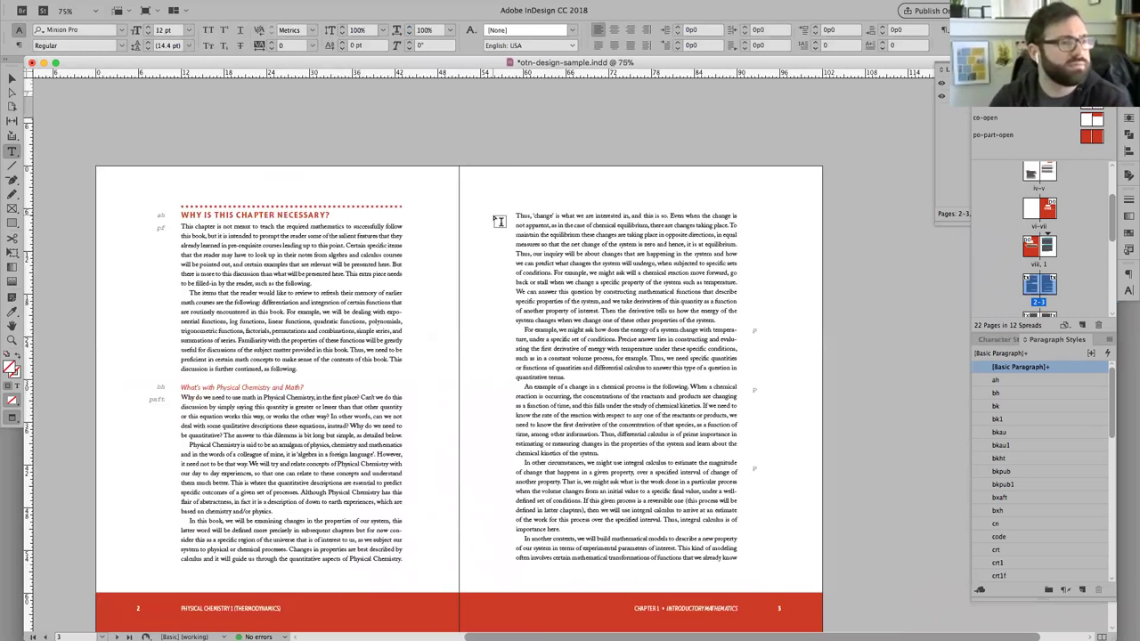
pyautogui.scroll(-3, 500, 223)
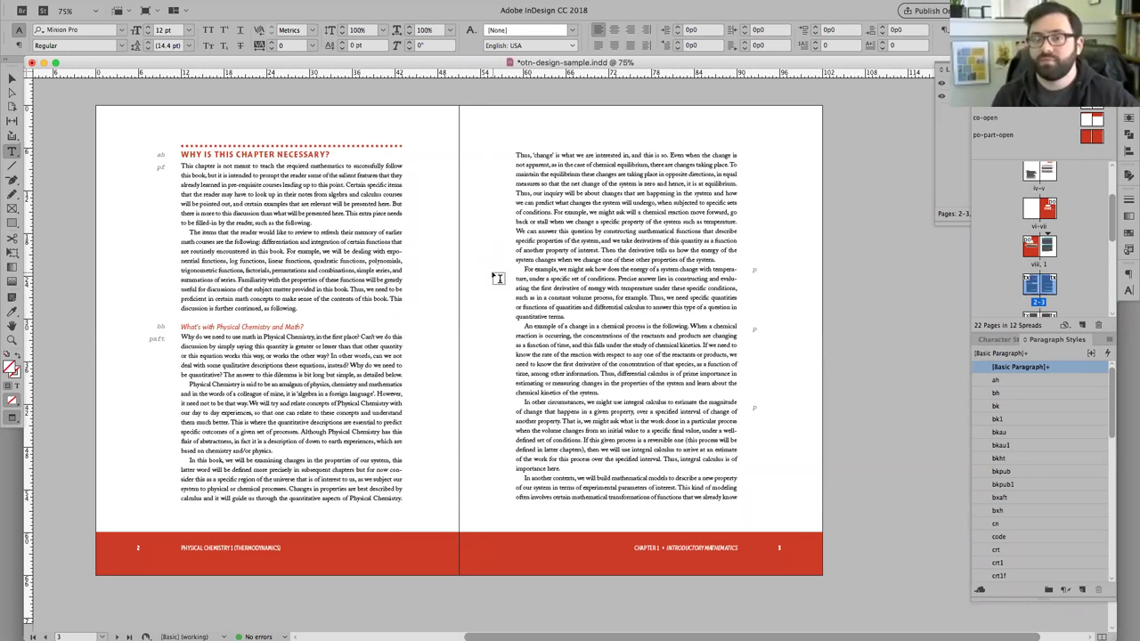
# Return to spread 2–3, zoom in on the page 2 chapter opening, and switch to Preview
pyautogui.press('pagedown')
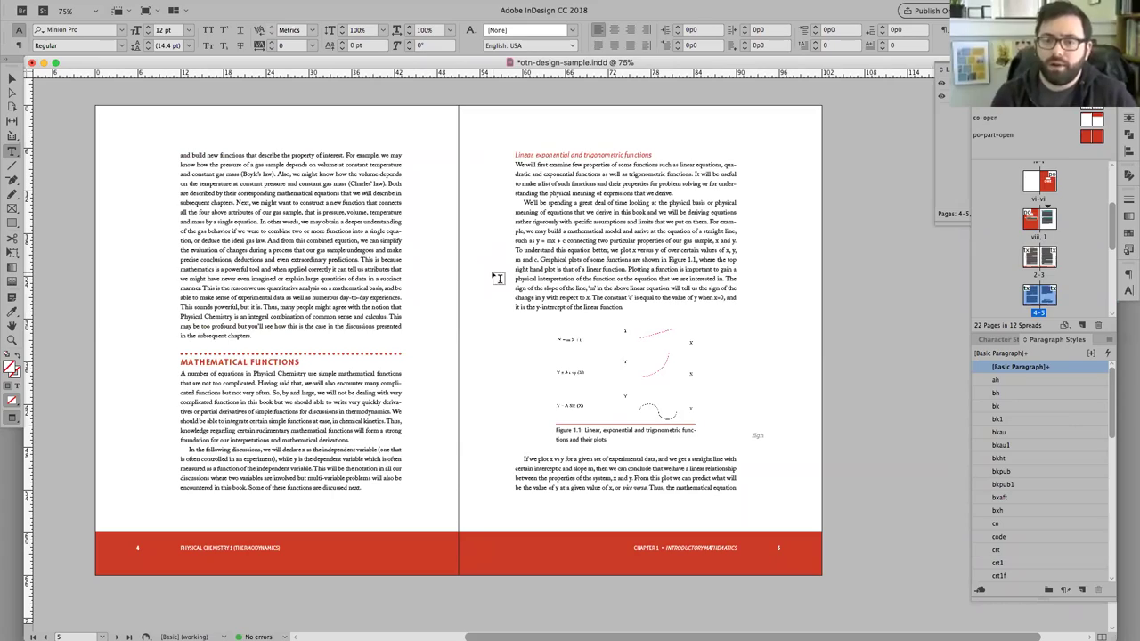
pyautogui.press('pageup')
pyautogui.press('w')
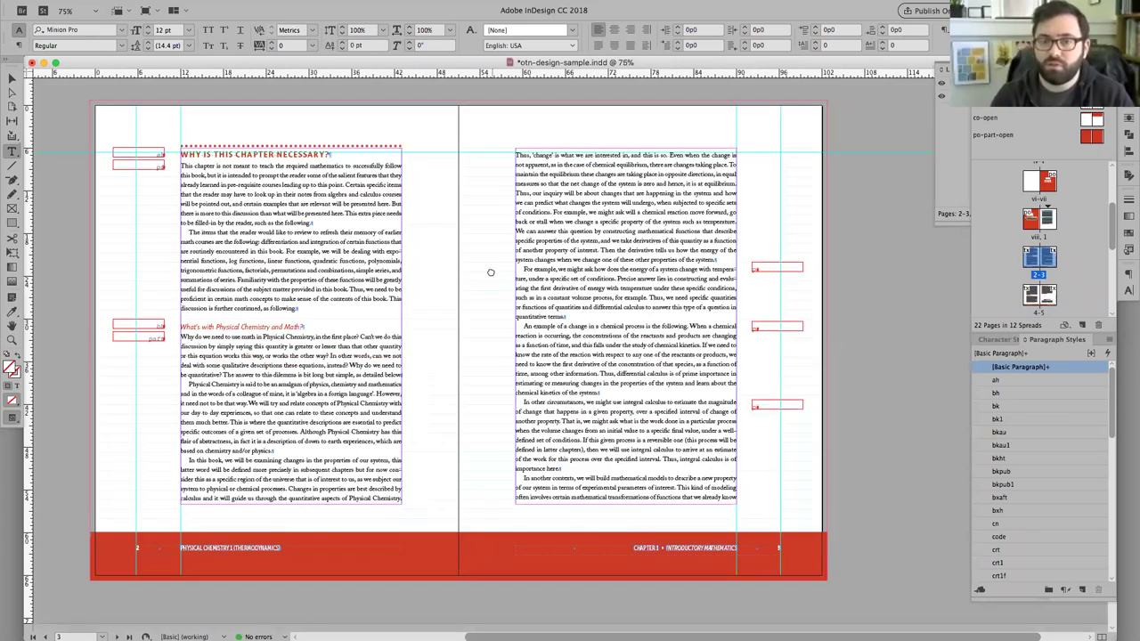
pyautogui.press('super+1')
pyautogui.press('super+=')
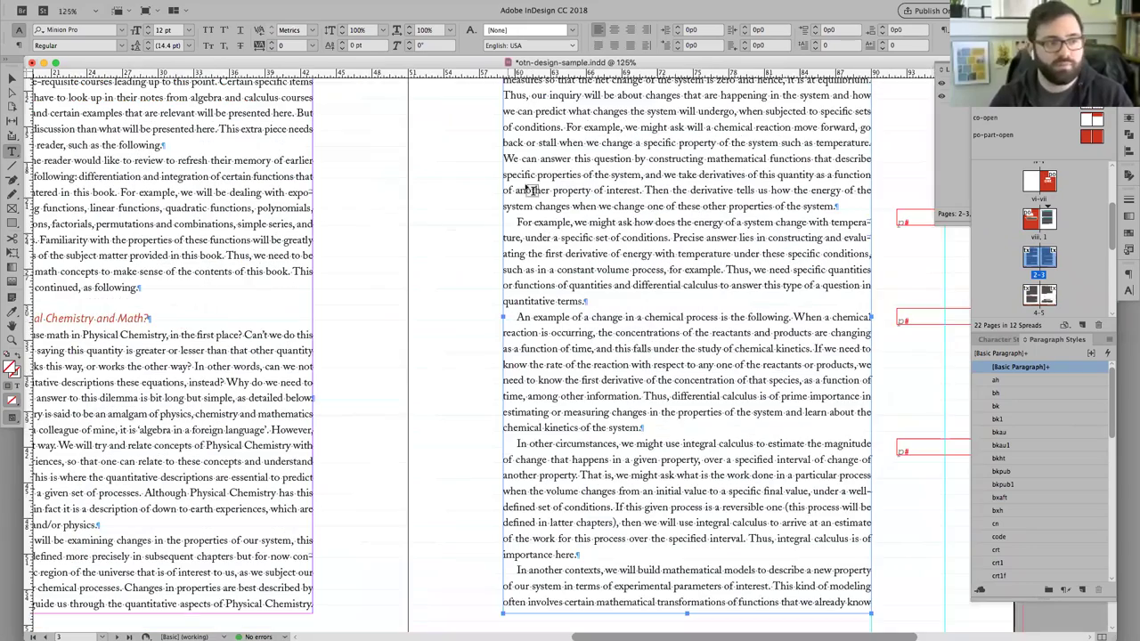
pyautogui.hscroll(-3, 719, 358)
pyautogui.hscroll(-5, 719, 358)
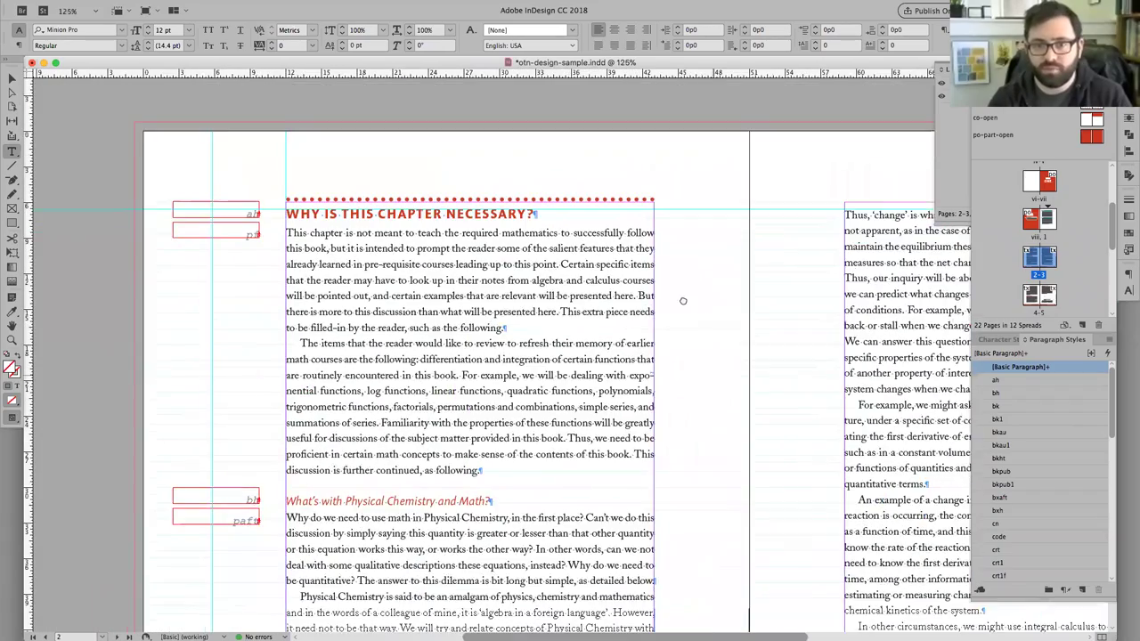
pyautogui.scroll(1, 695, 323)
pyautogui.press('w')
pyautogui.hscroll(-1, 734, 329)
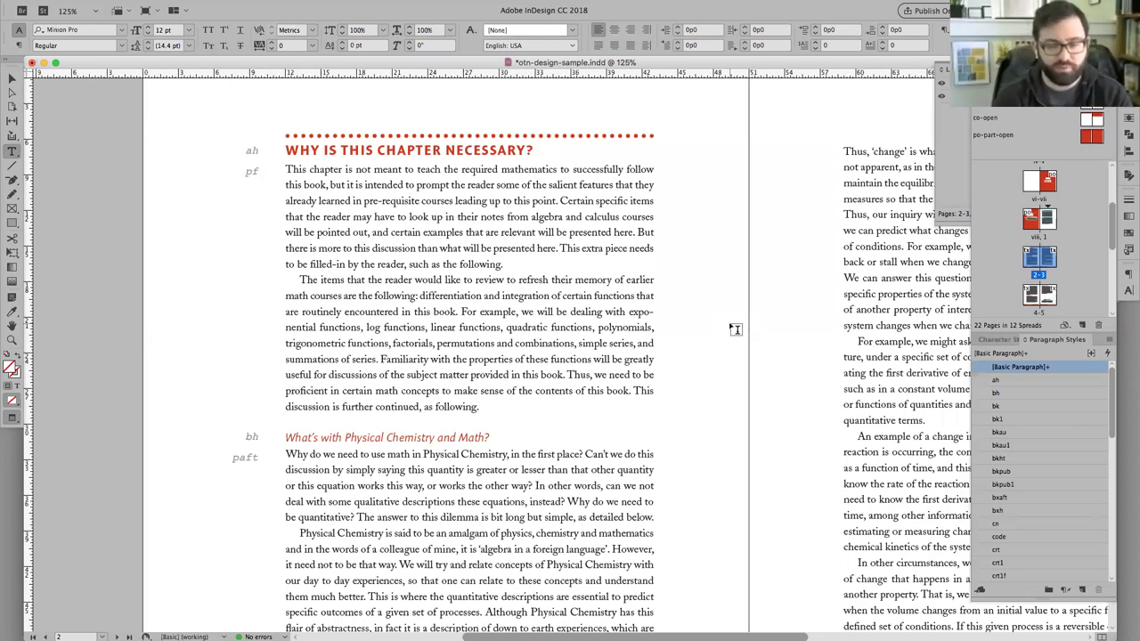
# Select the main heading, first body paragraph and italic subheading to check their paragraph styles
pyautogui.click(412, 150)
pyautogui.doubleClick(412, 150)
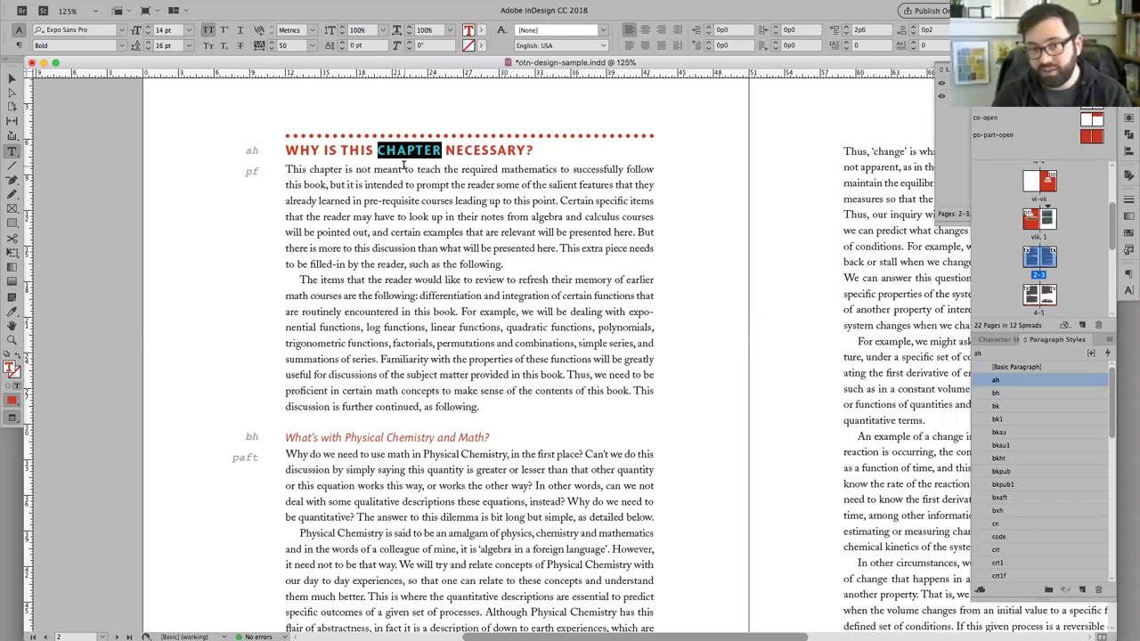
pyautogui.click(404, 166)
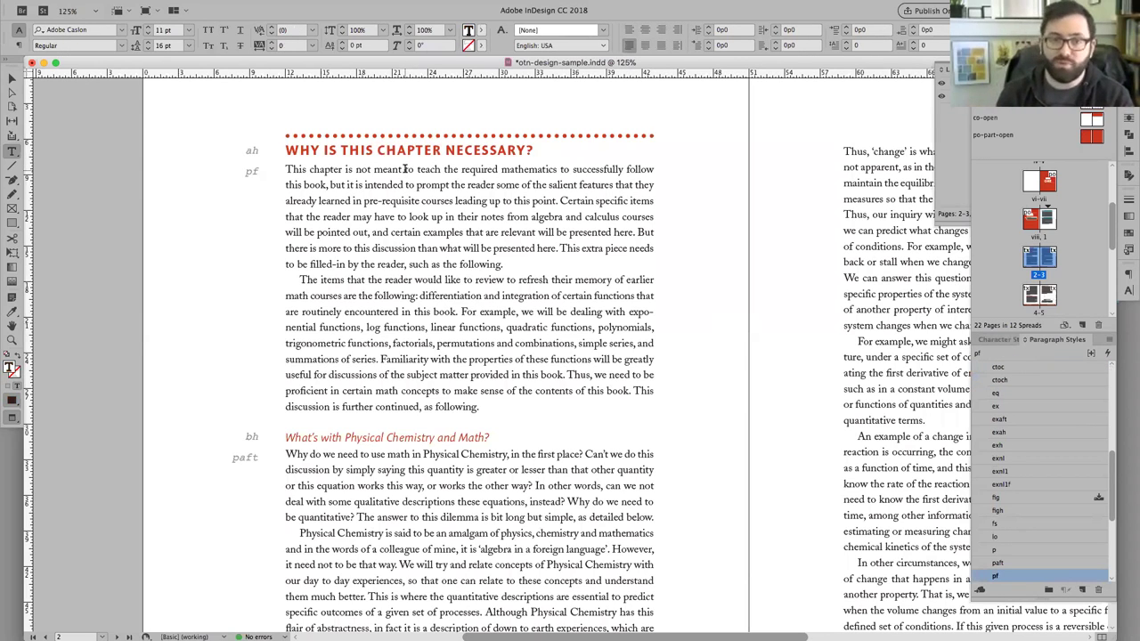
pyautogui.moveTo(285, 150); pyautogui.dragTo(507, 152)
pyautogui.click(396, 150)
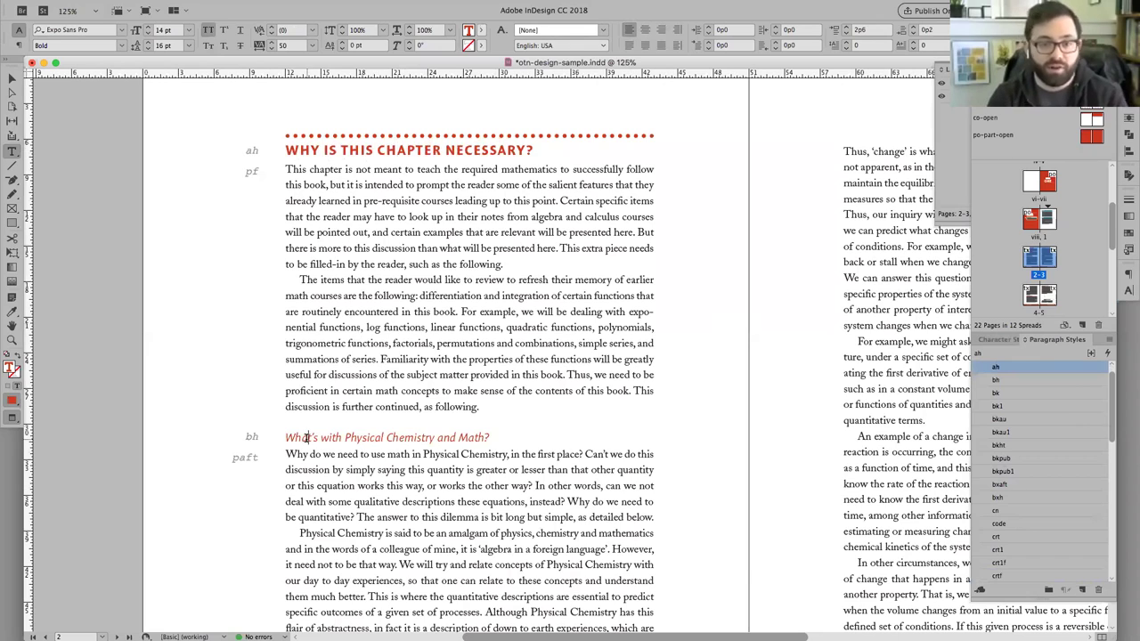
pyautogui.moveTo(308, 437); pyautogui.dragTo(457, 436)
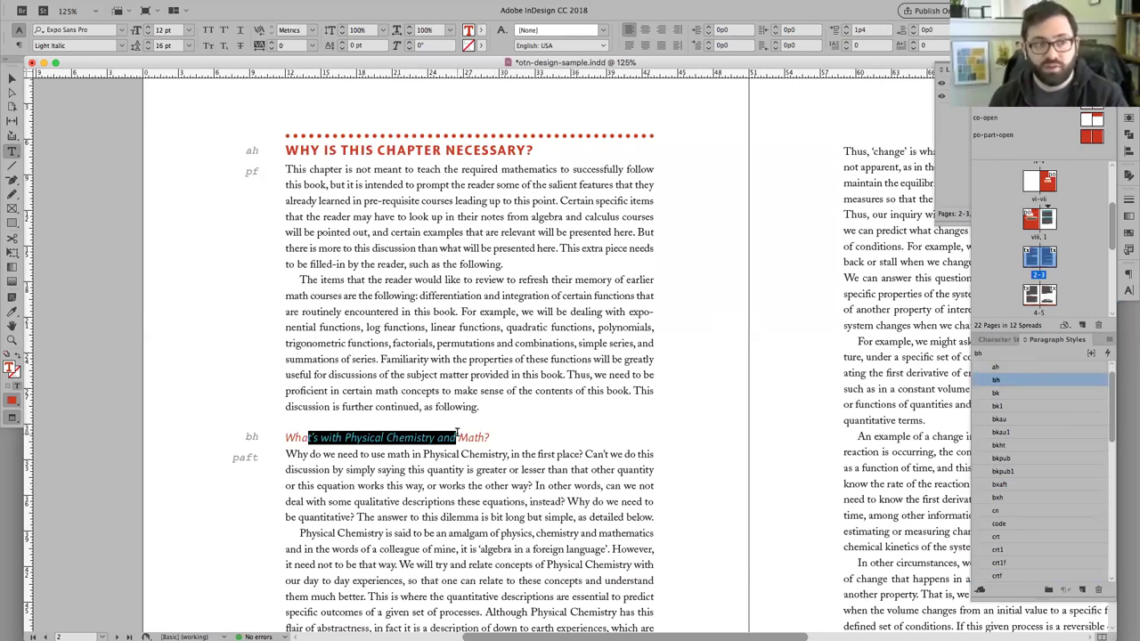
pyautogui.moveTo(308, 150); pyautogui.dragTo(475, 150)
pyautogui.click(475, 150)
pyautogui.moveTo(364, 435); pyautogui.dragTo(308, 437)
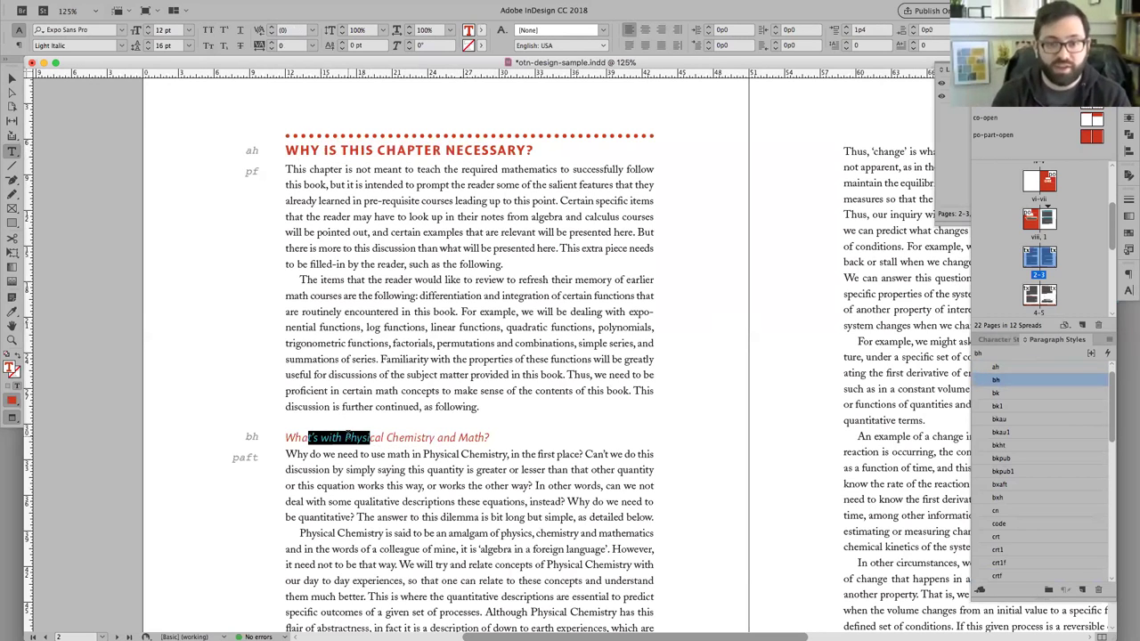
pyautogui.click(393, 438)
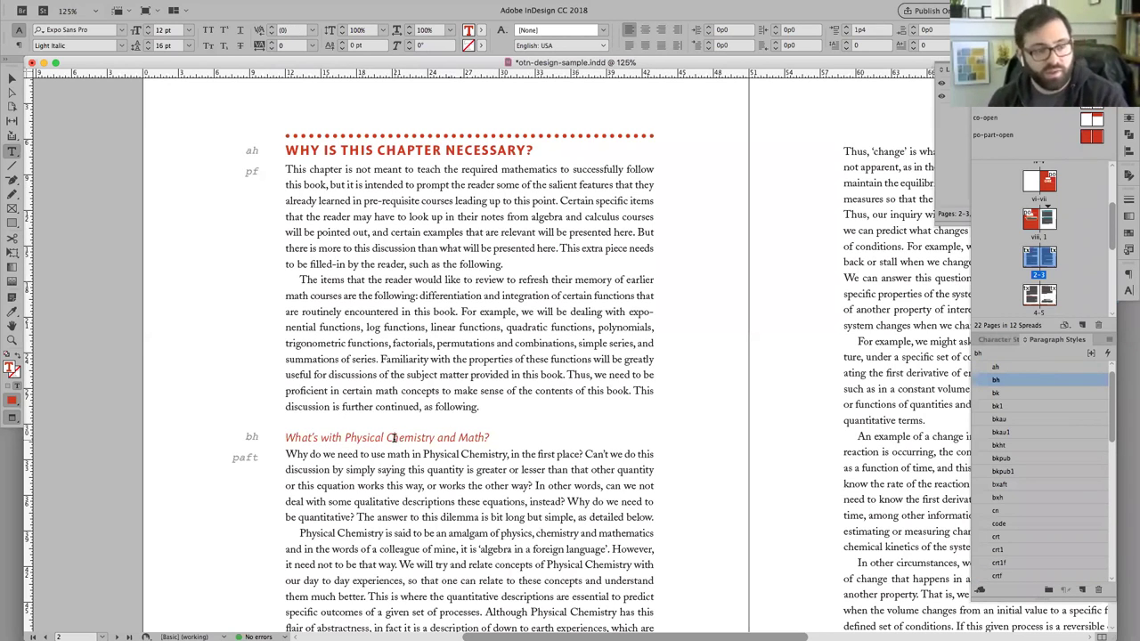
pyautogui.doubleClick(399, 148)
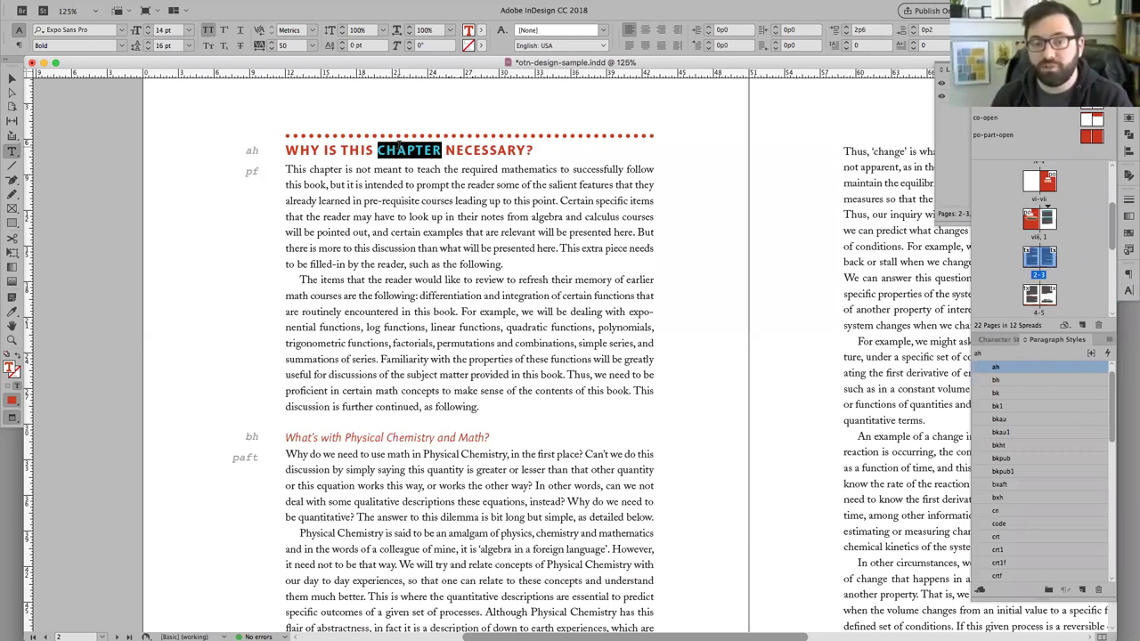
pyautogui.click(398, 150)
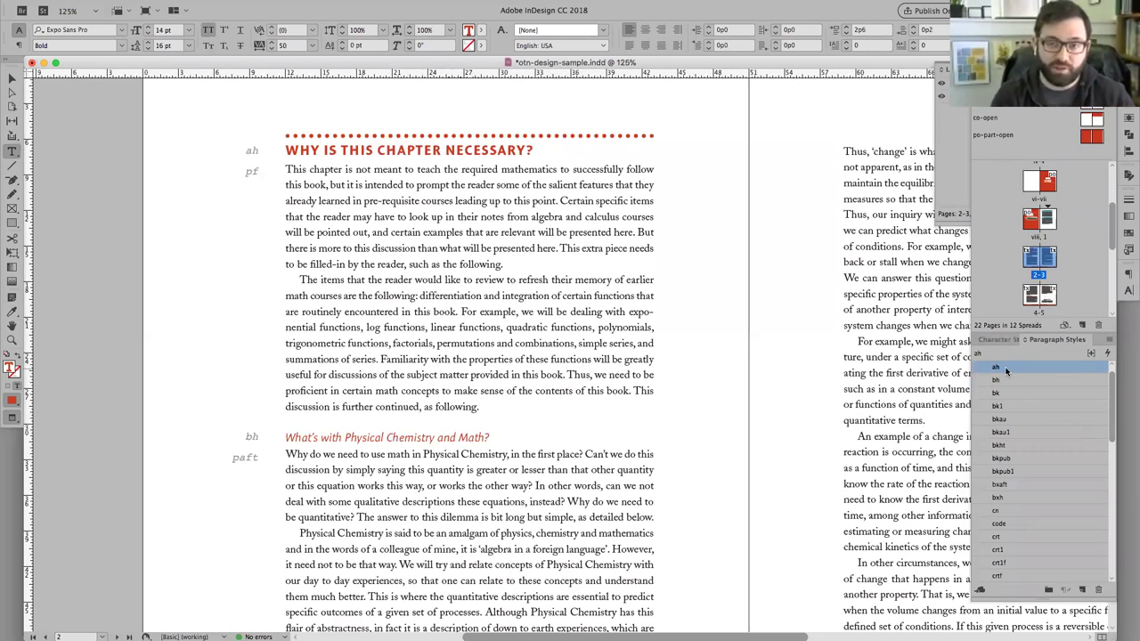
# Turn off Rule Above in the ah paragraph style's Paragraph Rules
pyautogui.rightClick(1005, 370)
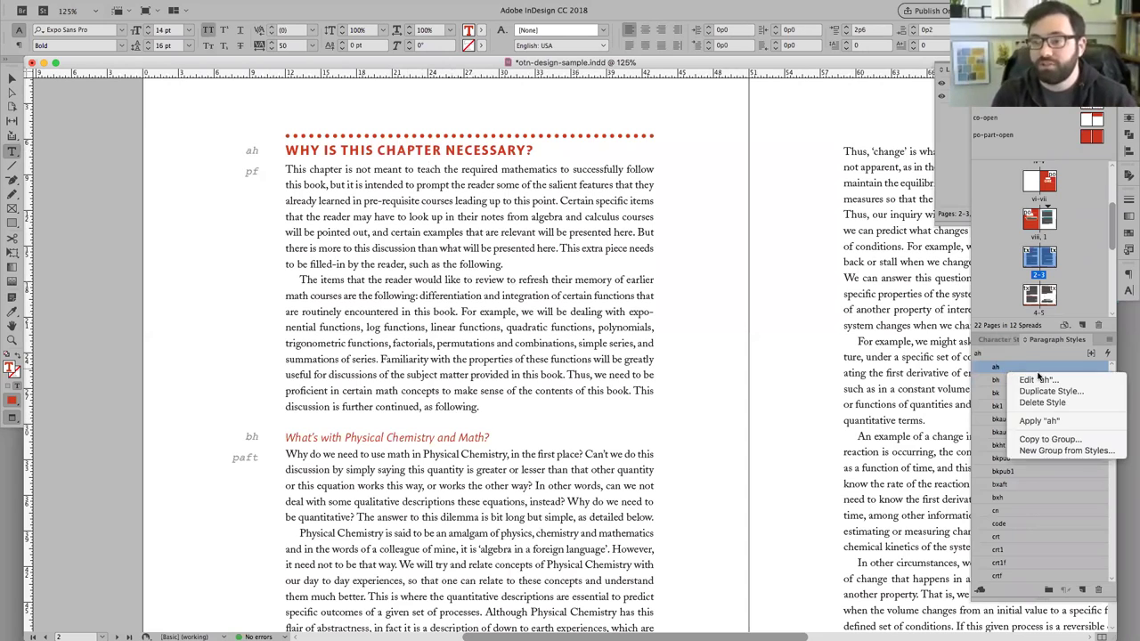
pyautogui.click(1036, 381)
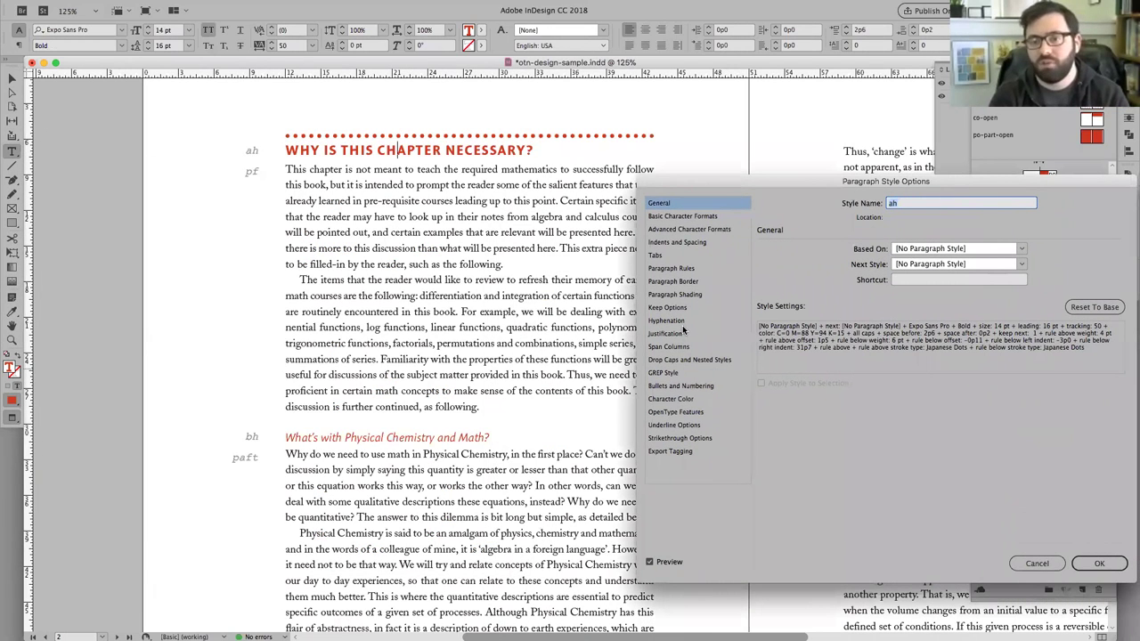
pyautogui.click(695, 270)
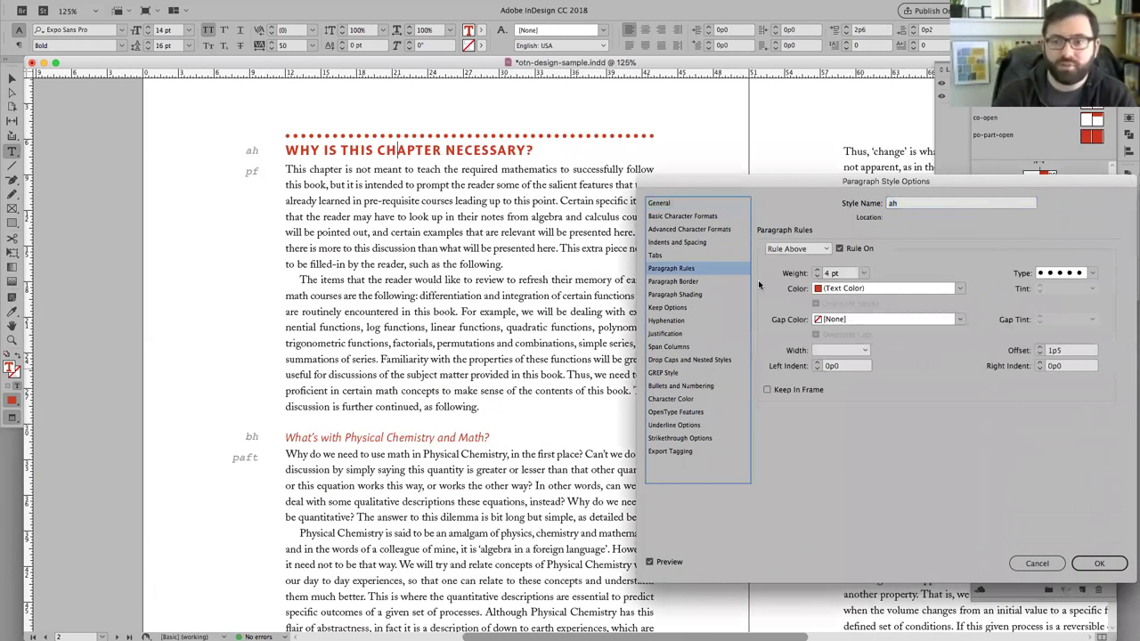
pyautogui.click(839, 249)
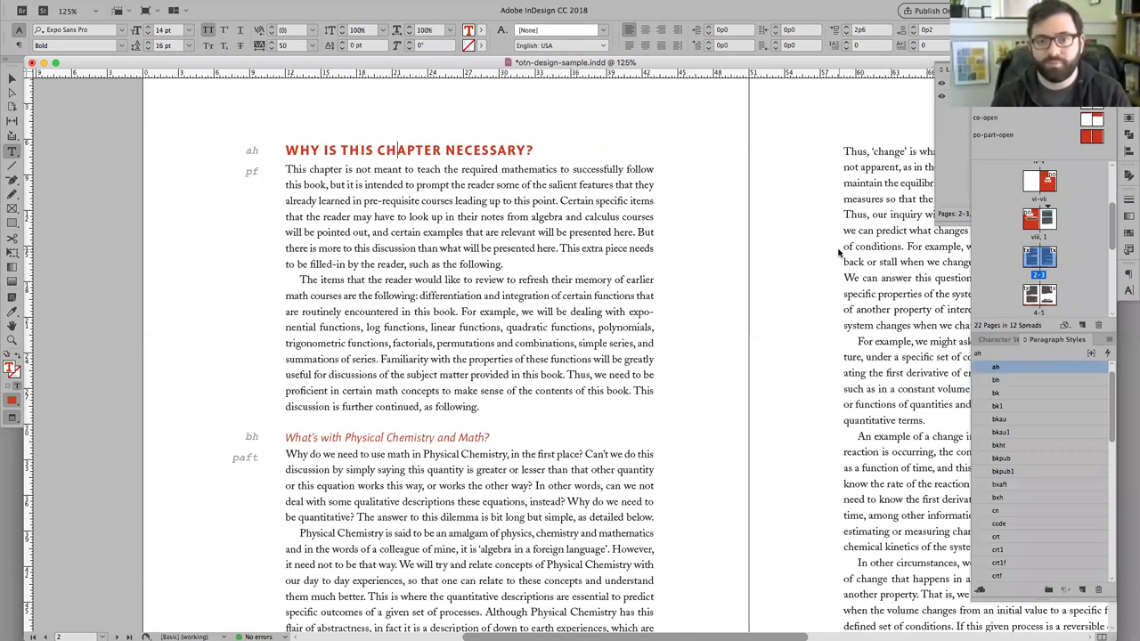
pyautogui.press('Escape')
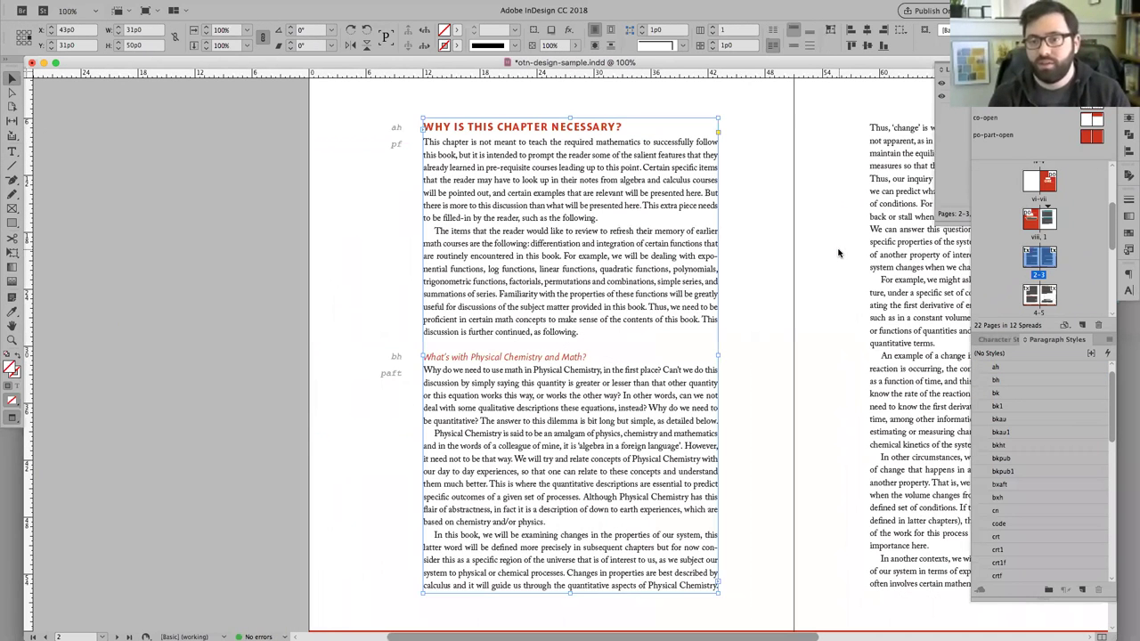
# Compare the headings on spreads 2–3 and 4–5, then move to the next spread
pyautogui.hotkey('alt', 'pagedown')
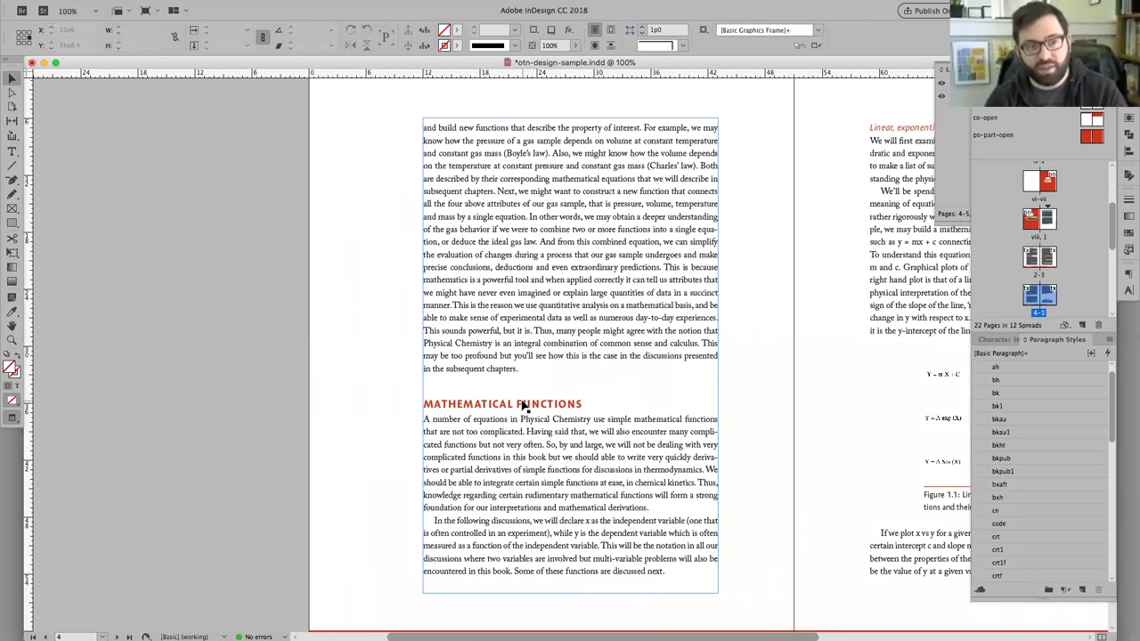
pyautogui.hotkey('alt', 'pageup')
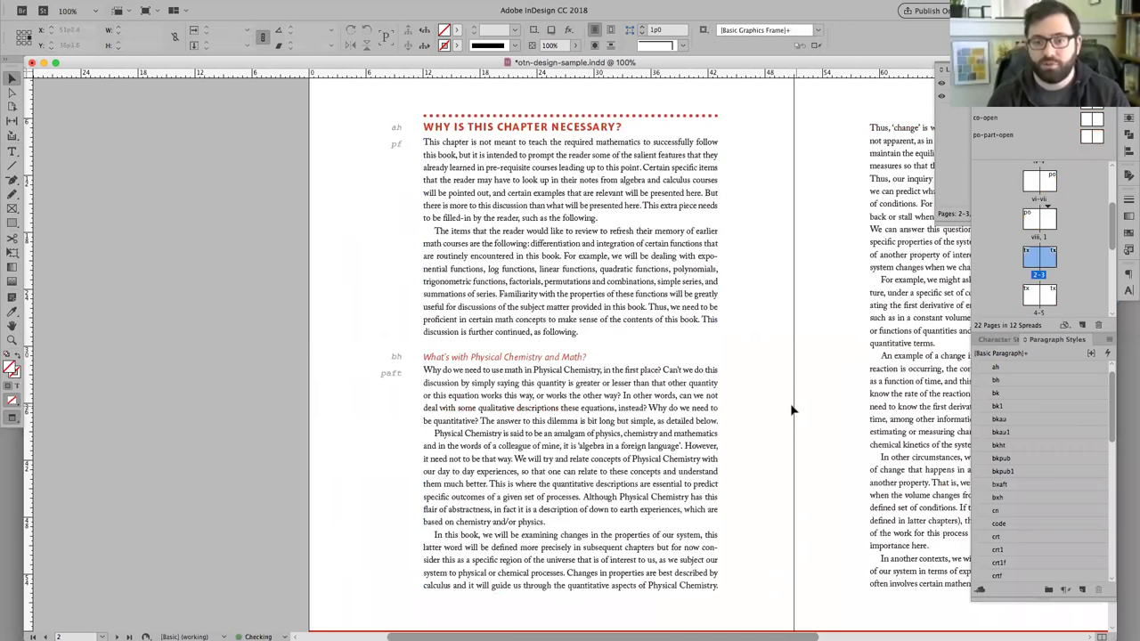
pyautogui.hotkey('alt', 'pagedown')
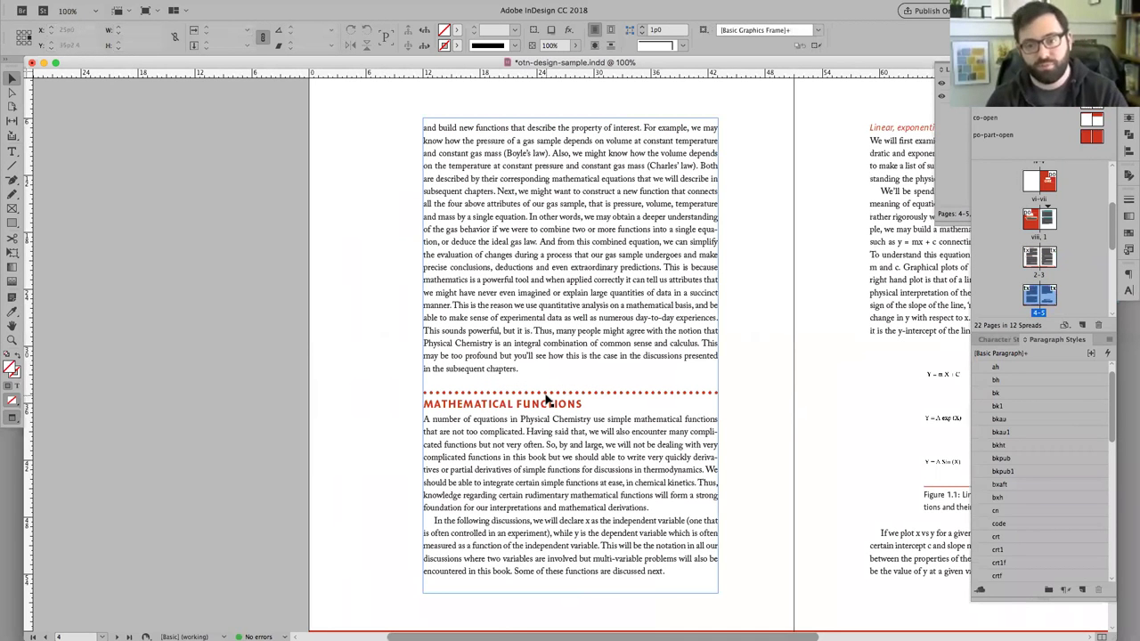
pyautogui.hotkey('alt', 'pageup')
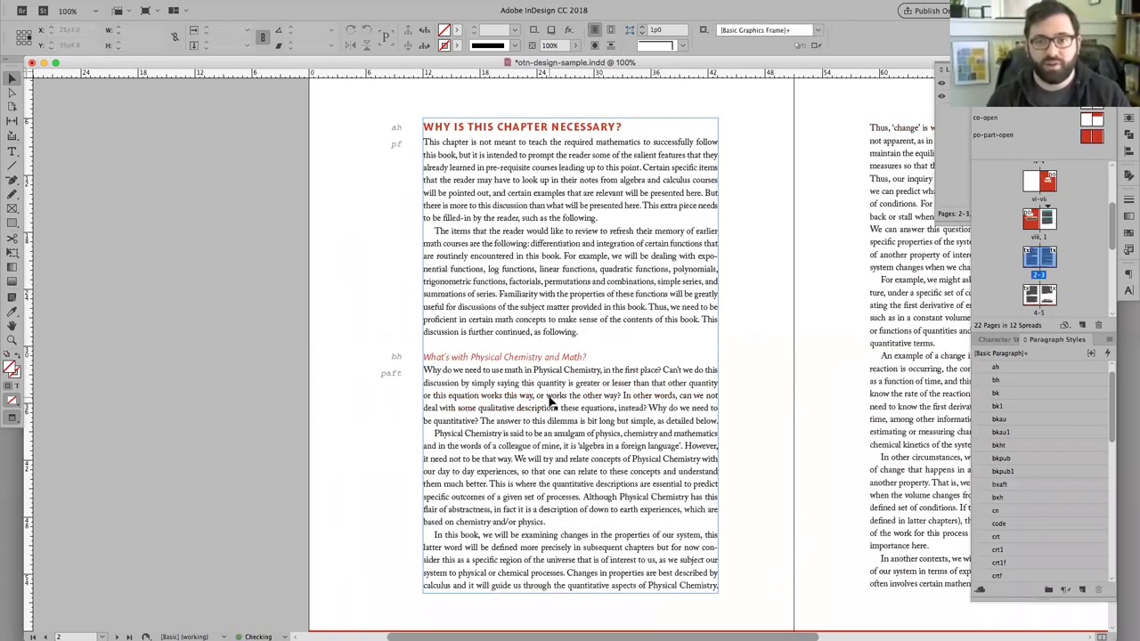
pyautogui.hotkey('alt', 'pagedown')
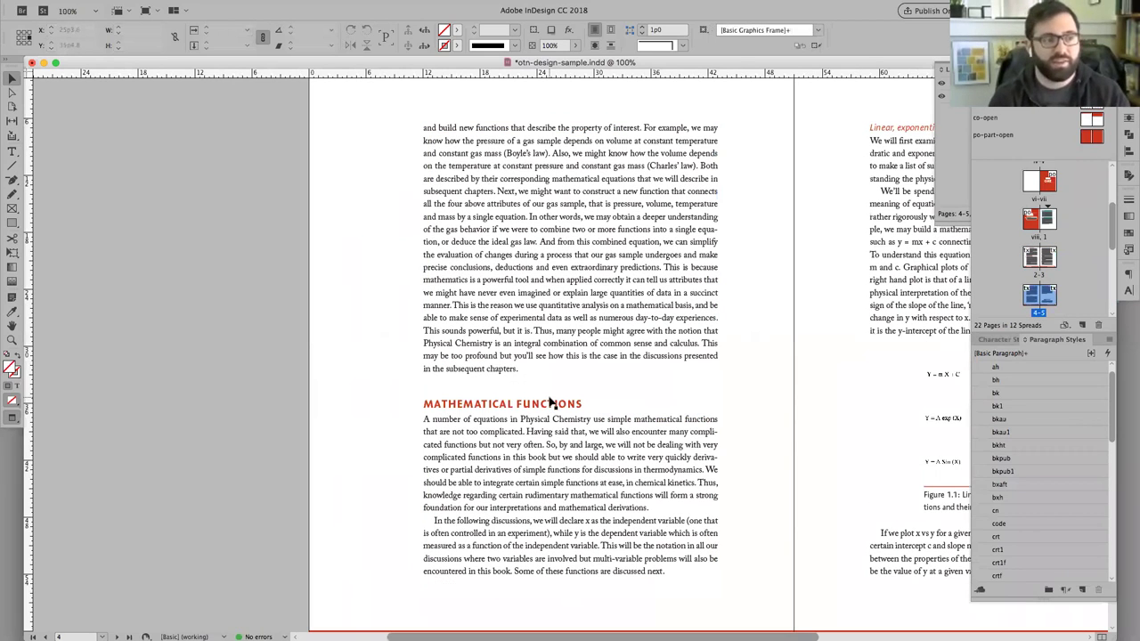
pyautogui.press('super+minus')
pyautogui.press('super+minus')
pyautogui.press('super+equal')
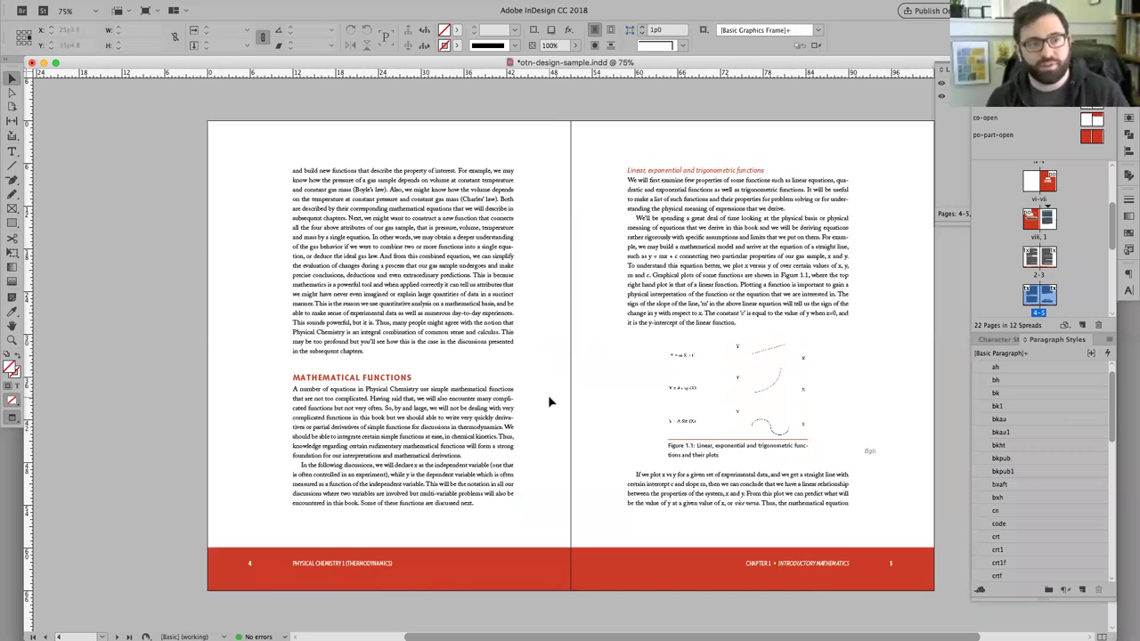
pyautogui.hotkey('alt', 'pagedown')
pyautogui.hotkey('alt', 'pagedown')
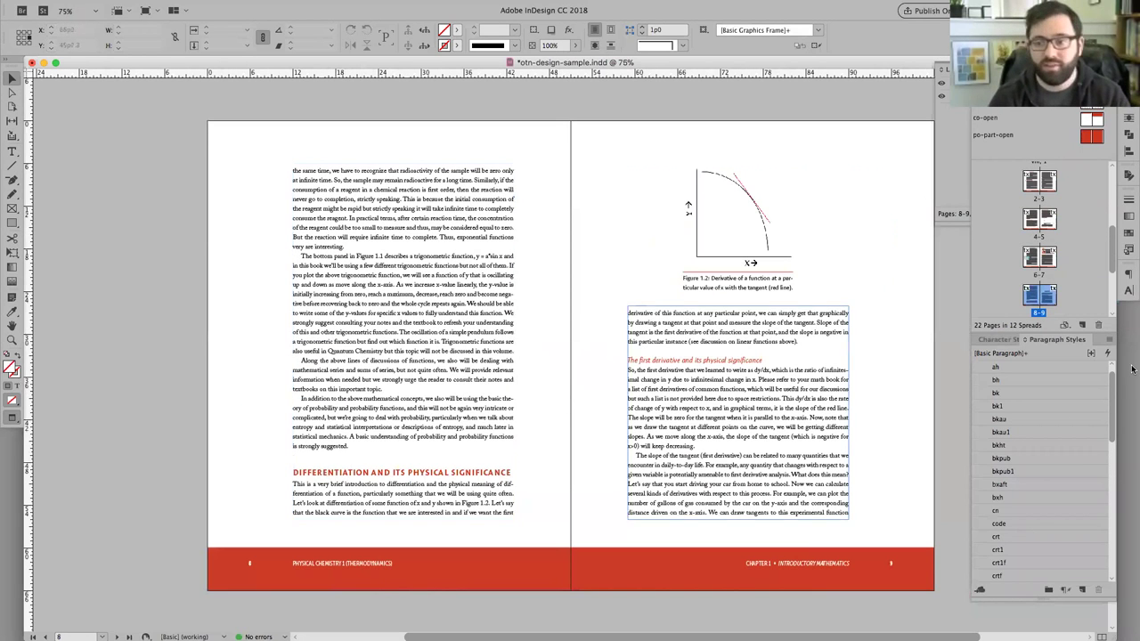
# Set Tracking to 0 in the ah style's Basic Character Formats
pyautogui.rightClick(999, 367)
pyautogui.click(1013, 381)
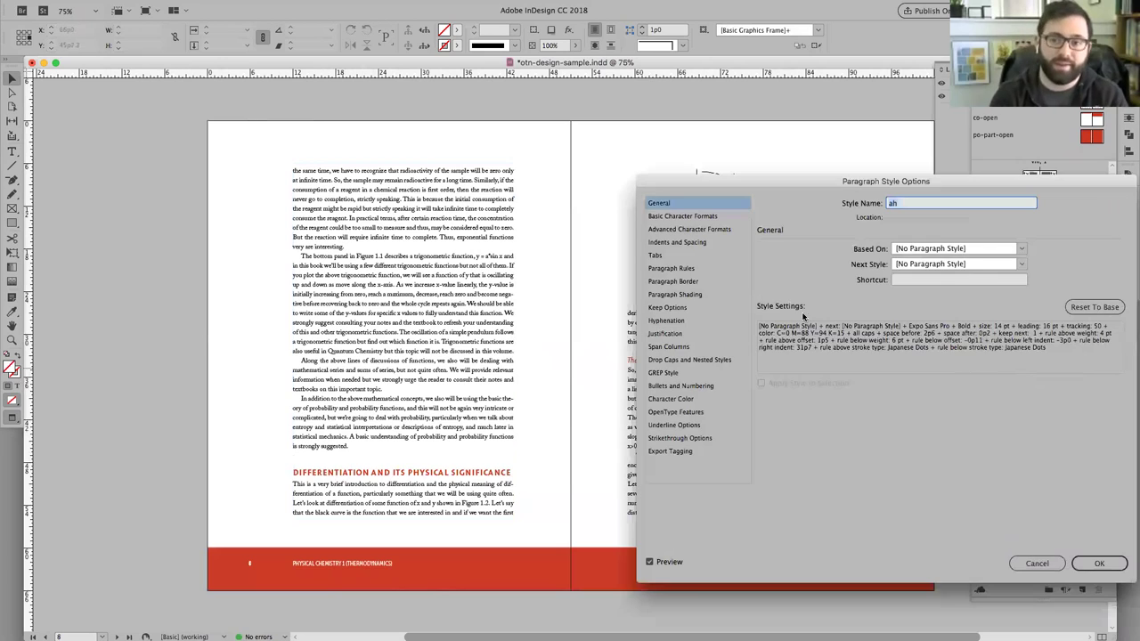
pyautogui.click(694, 218)
pyautogui.click(961, 301)
pyautogui.write('0')
pyautogui.press('Return')
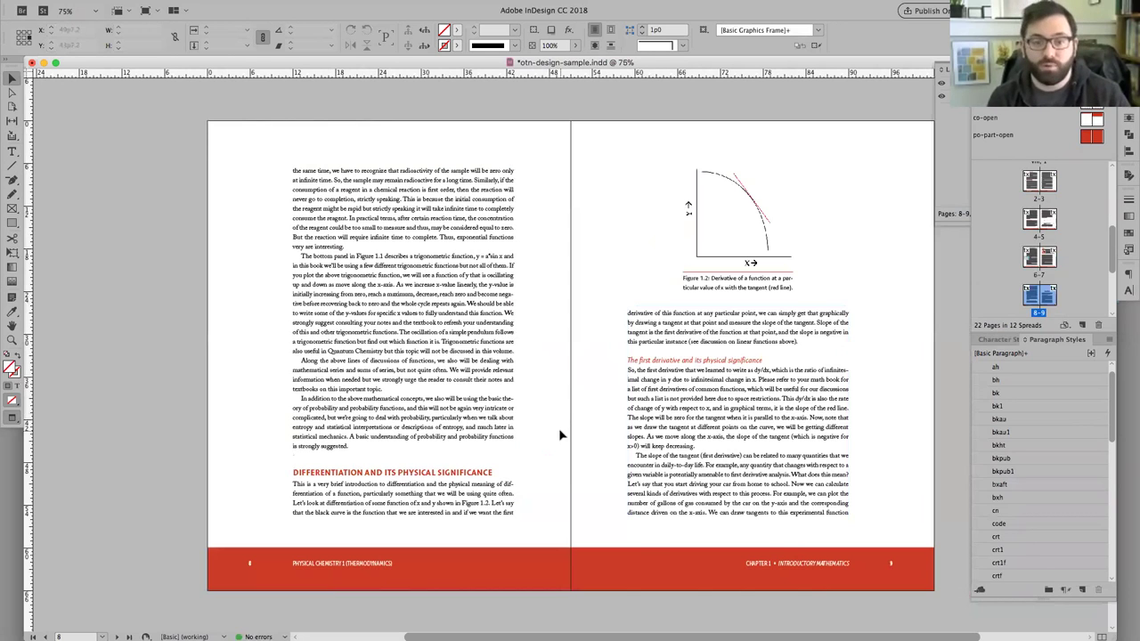
# Page back to the pages 4–5 spread and switch to the Type tool
pyautogui.hotkey('alt', 'pageup')
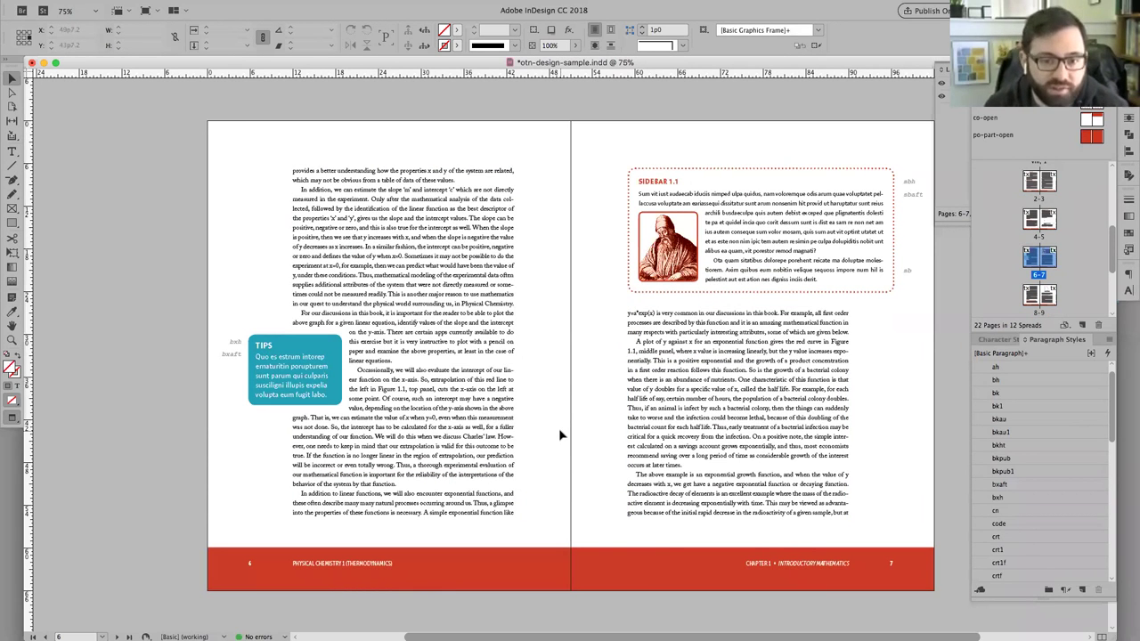
pyautogui.hotkey('alt', 'pageup')
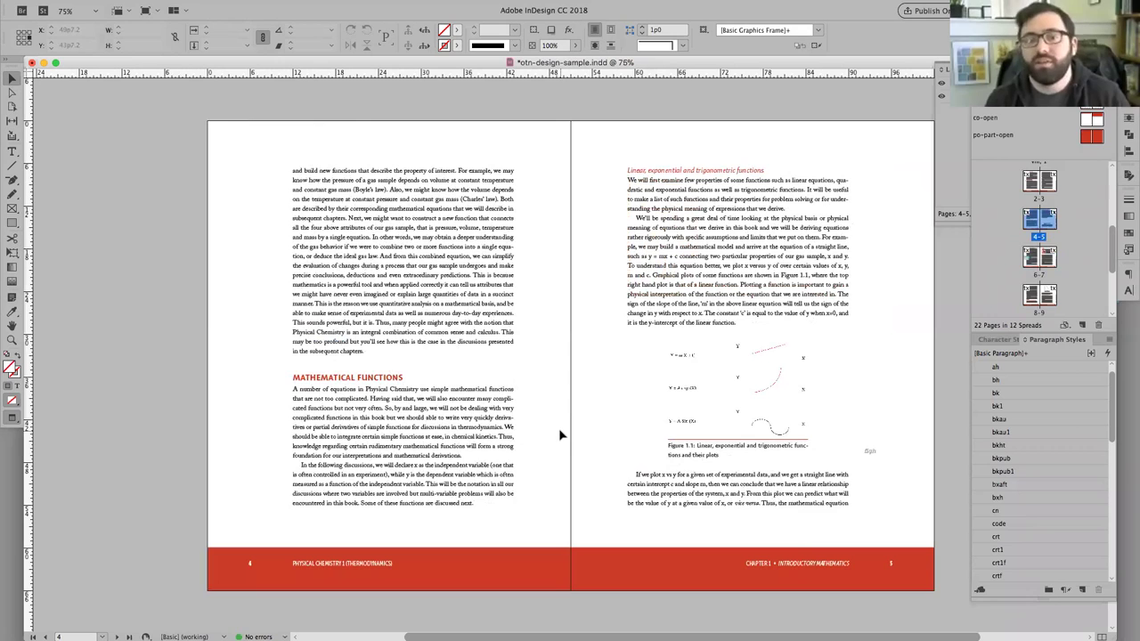
pyautogui.click(428, 386)
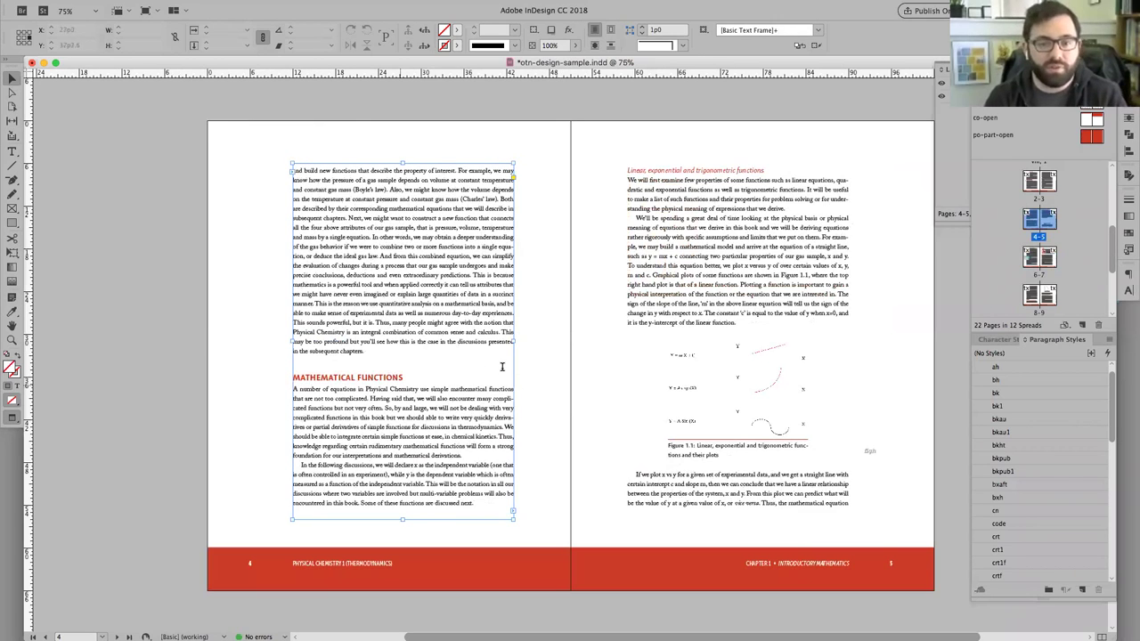
pyautogui.click(534, 370)
pyautogui.press('t')
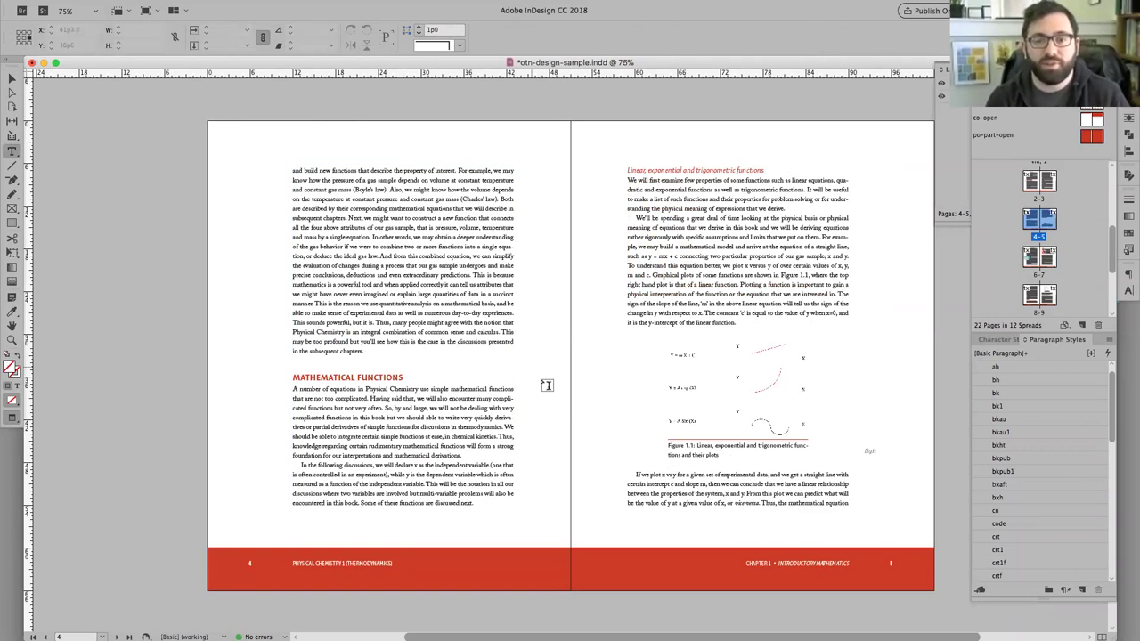
# Apply tracking 50 to the MATHEMATICAL FUNCTIONS heading and inspect the resulting ah+ override
pyautogui.click(357, 378)
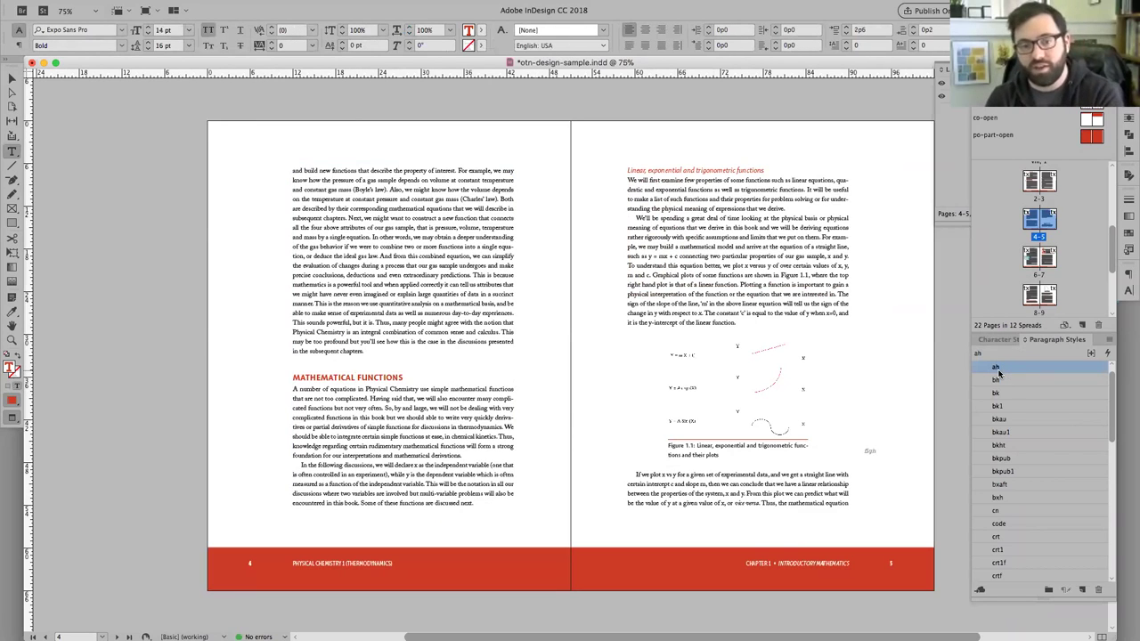
pyautogui.tripleClick(368, 378)
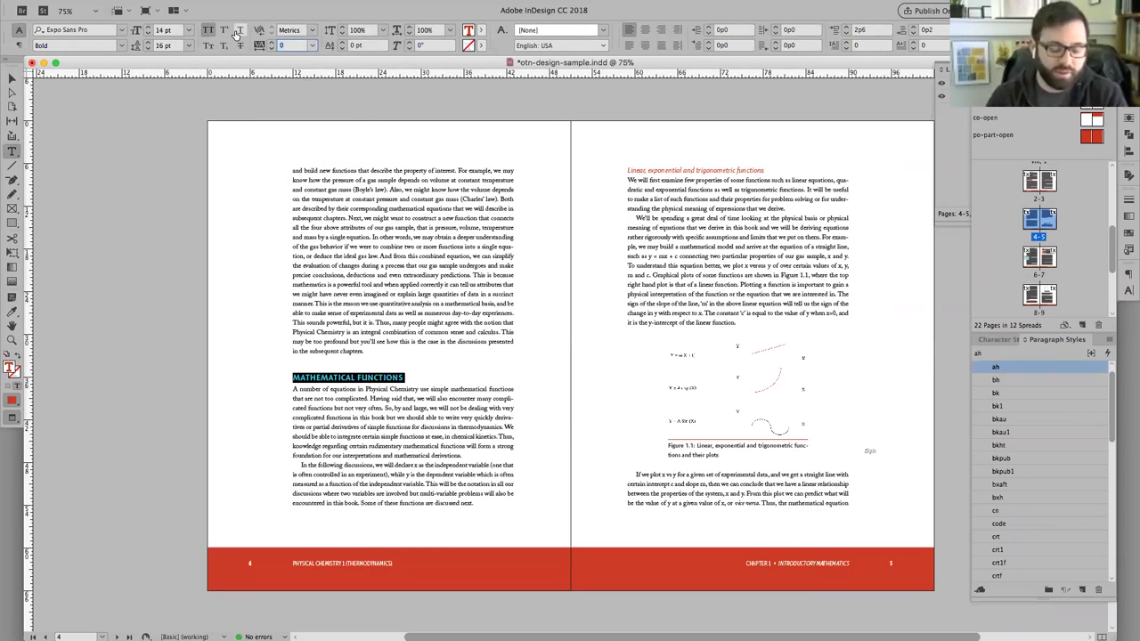
pyautogui.write('50')
pyautogui.press('Return')
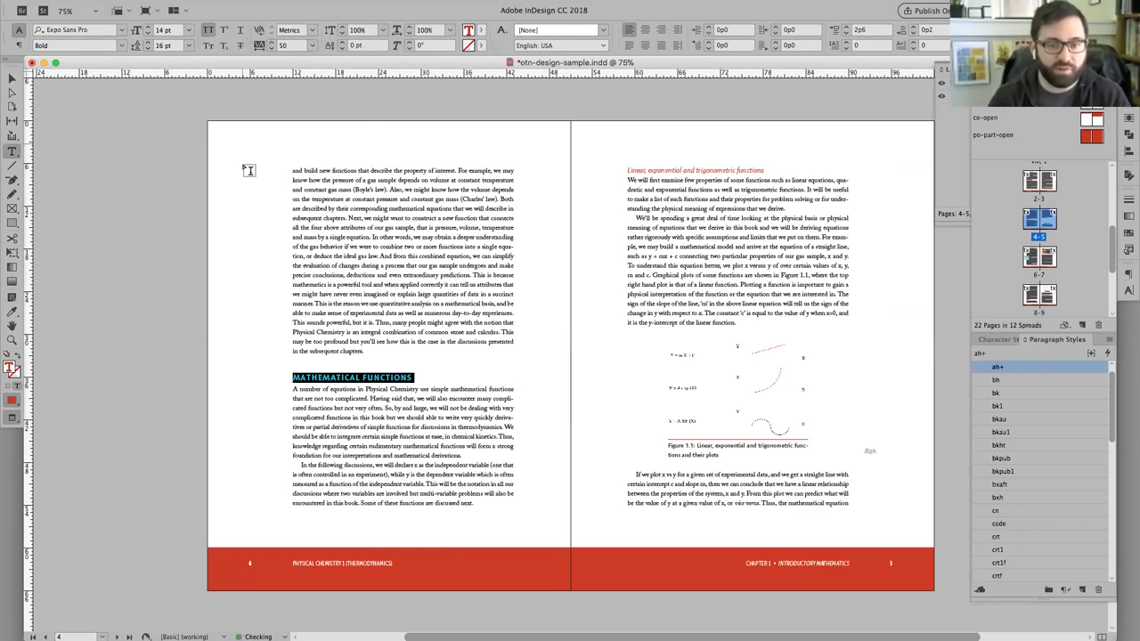
pyautogui.click(254, 227)
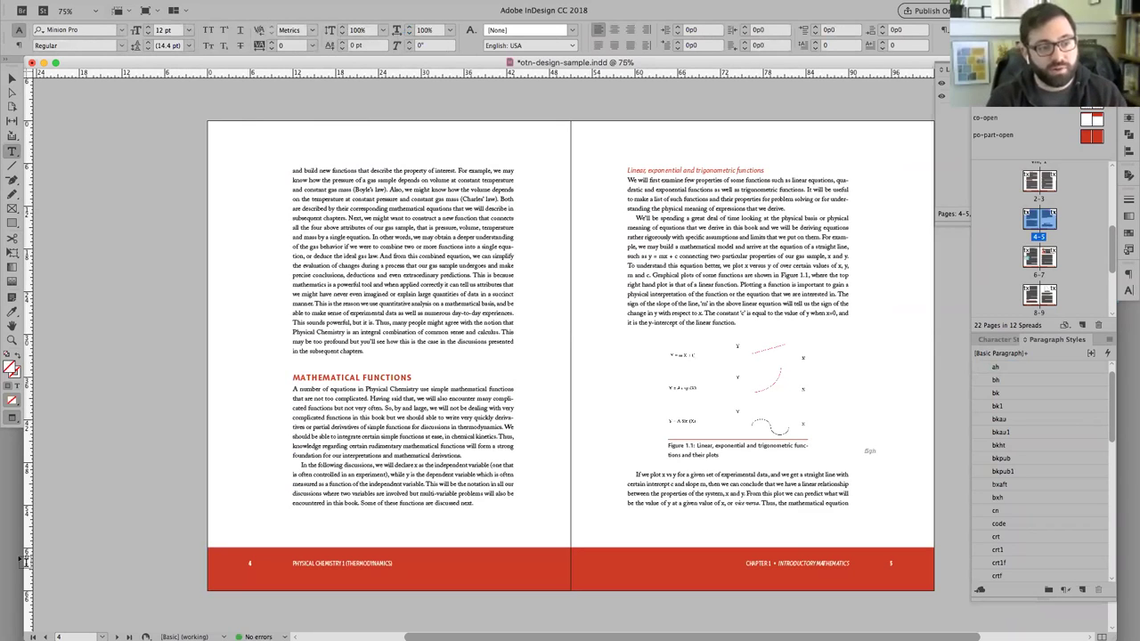
pyautogui.click(380, 379)
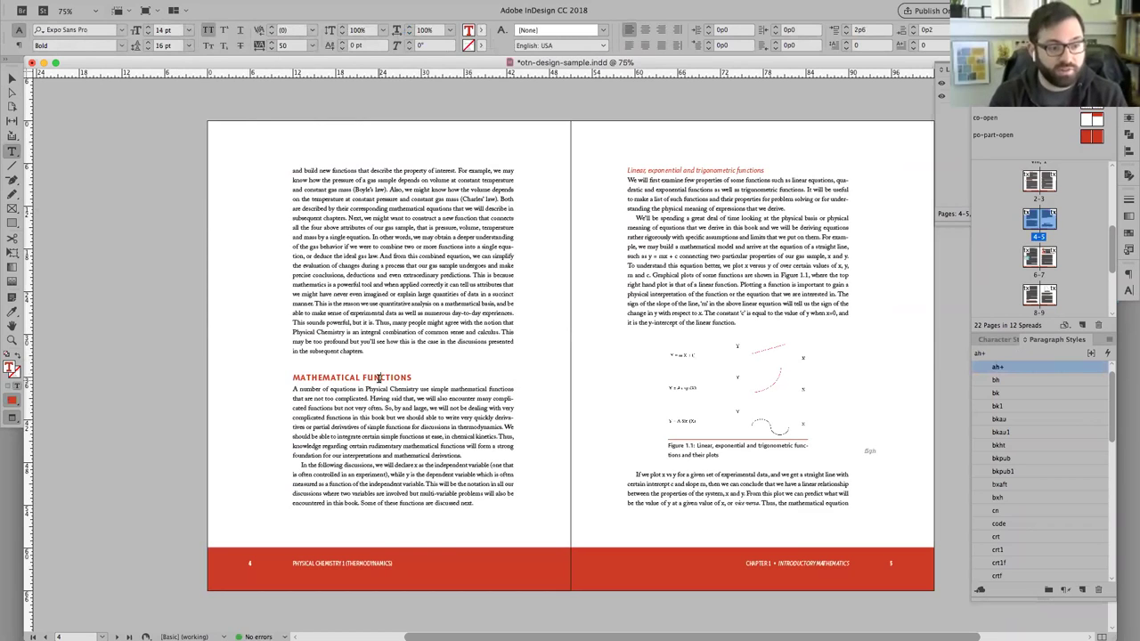
pyautogui.moveTo(1012, 370)
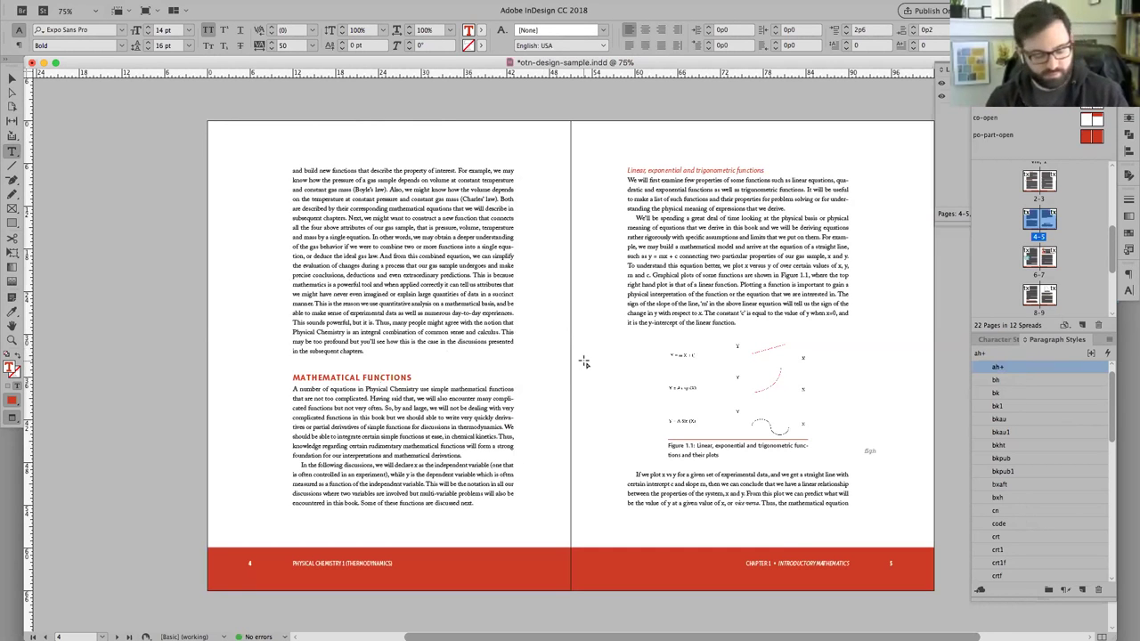
# Jump to pages 8–9 and back to the pages 2–3 spread, zooming to 125%
pyautogui.press('super+End')
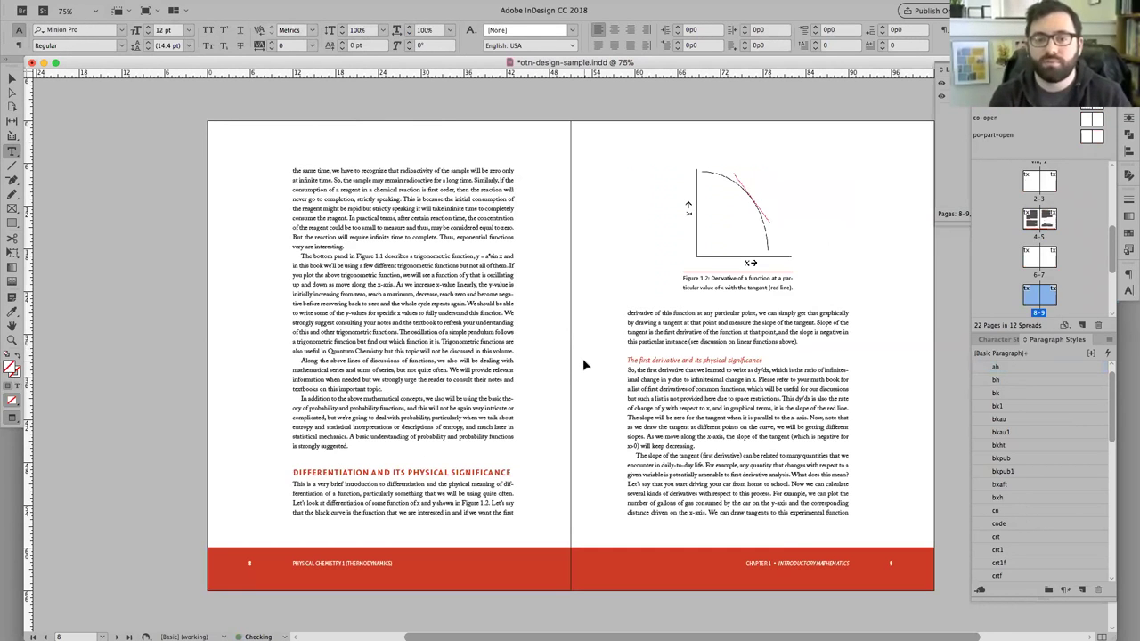
pyautogui.press('super+Home')
pyautogui.press('Escape')
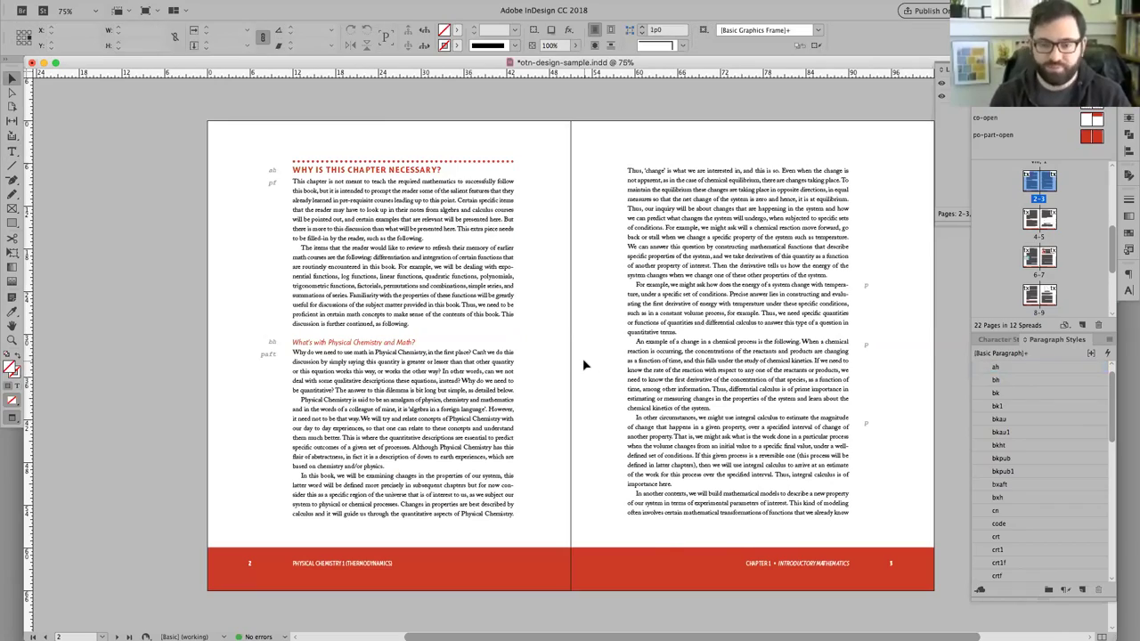
pyautogui.press('super+equal')
pyautogui.press('super+equal')
pyautogui.scroll(-3, 616, 238)
pyautogui.hscroll(-2, 617, 238)
# Select text in the left page's body to check the paft paragraph style
pyautogui.click(414, 309)
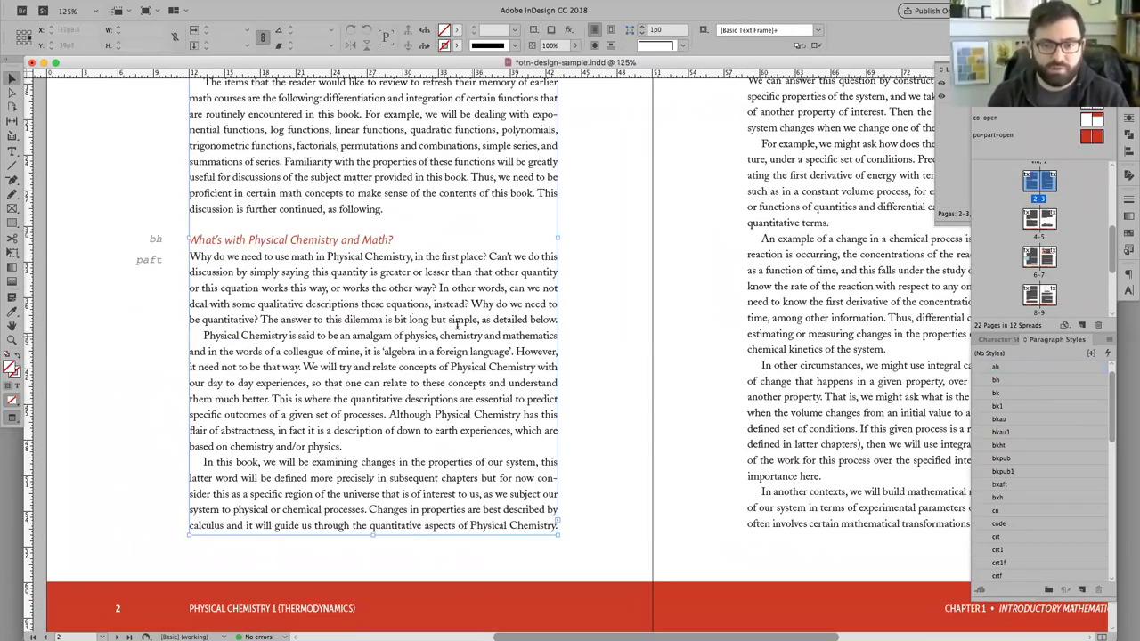
pyautogui.tripleClick(389, 338)
pyautogui.click(384, 270)
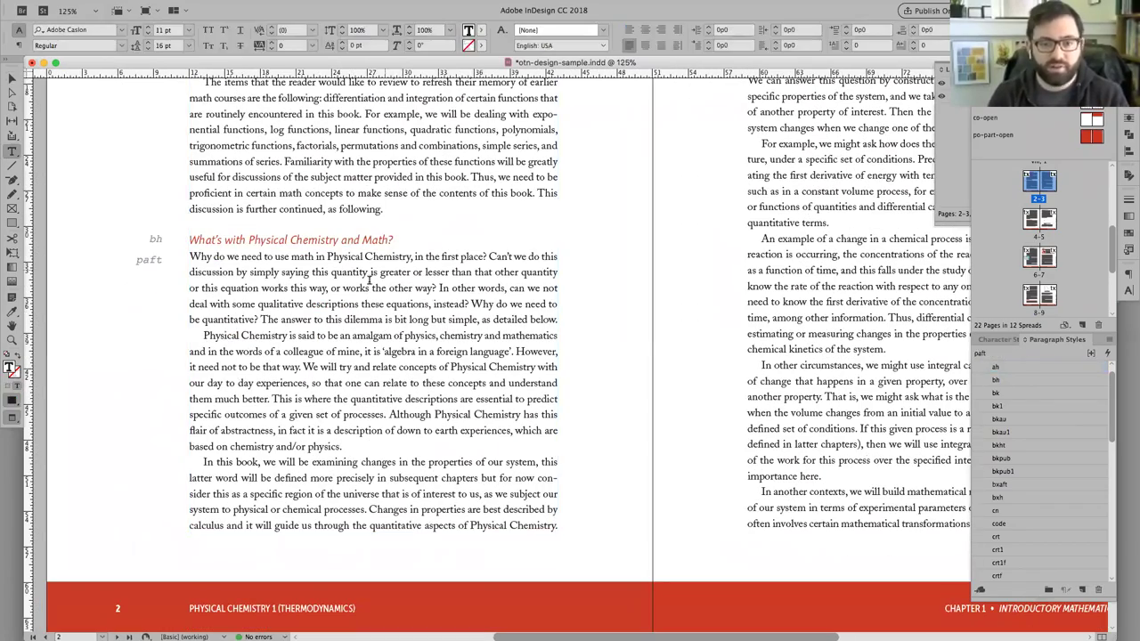
pyautogui.doubleClick(300, 301)
pyautogui.tripleClick(301, 293)
pyautogui.scroll(-5, 1033, 481)
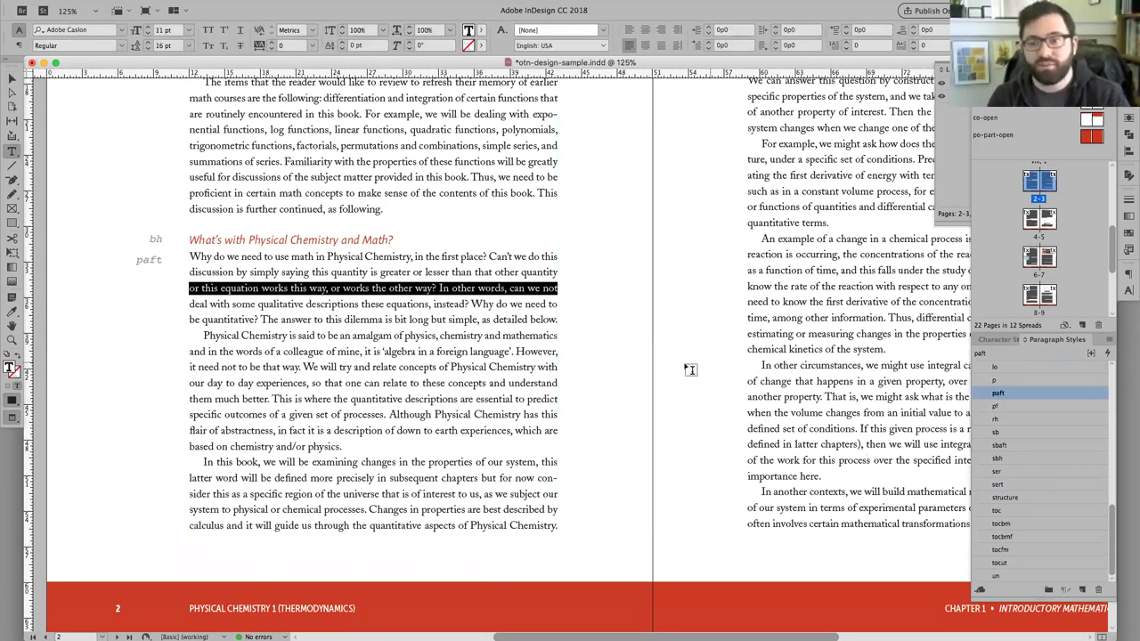
pyautogui.click(660, 362)
# Fit the spread in the window and scroll to show the full WHY IS THIS CHAPTER NECESSARY? section
pyautogui.press('super+alt+0')
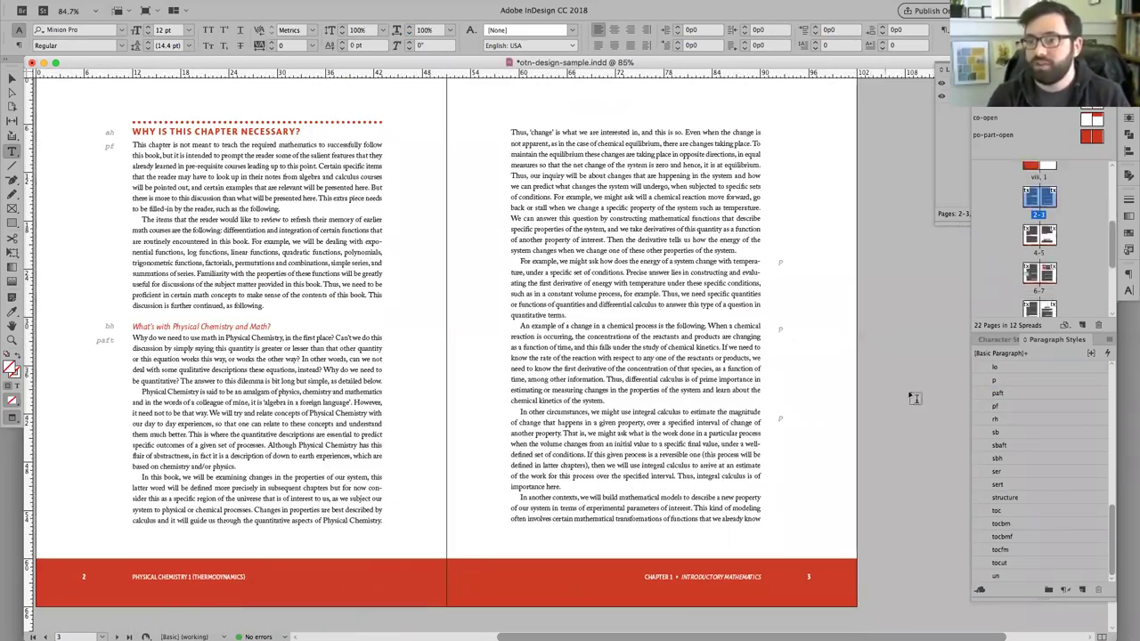
pyautogui.moveTo(915, 398); pyautogui.dragTo(858, 446)
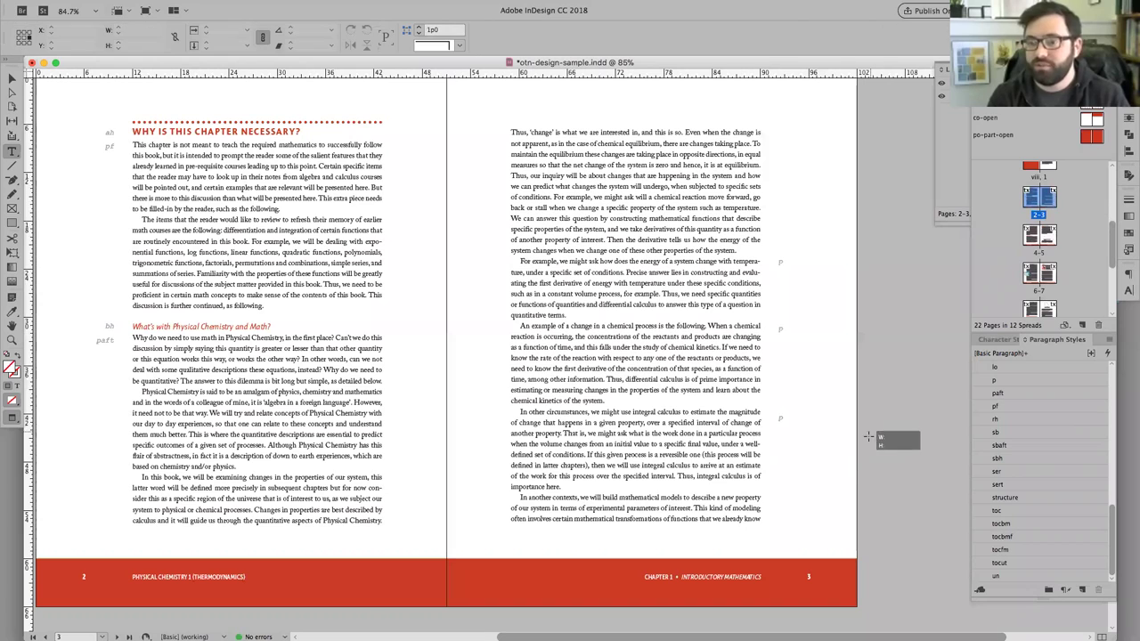
pyautogui.press('Escape')
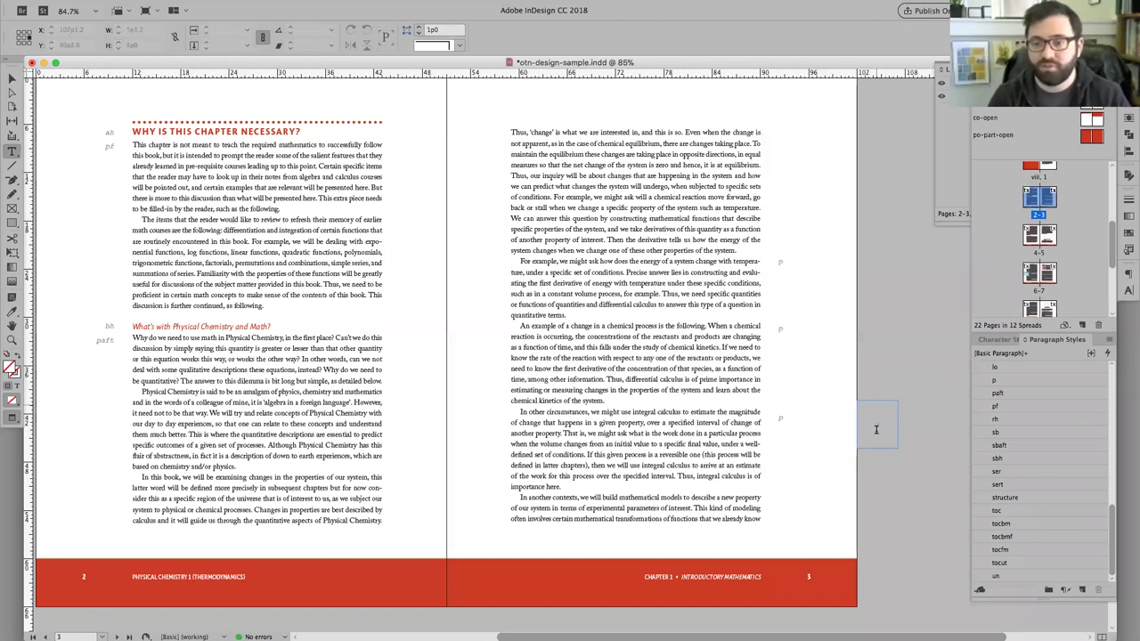
pyautogui.press('Escape')
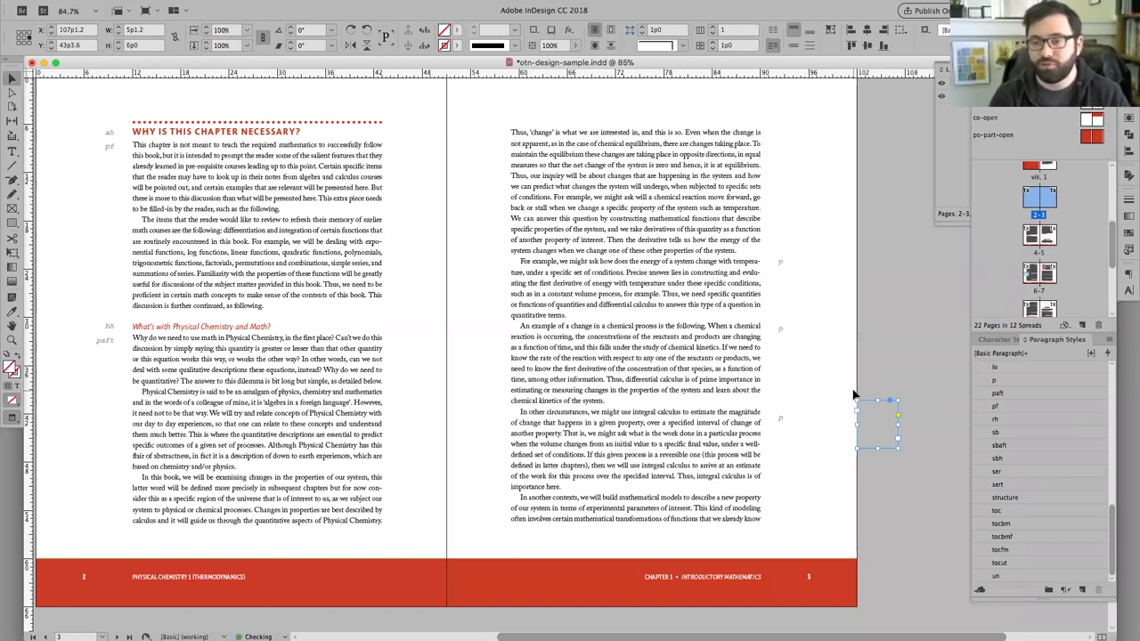
pyautogui.hscroll(-2, 508, 417)
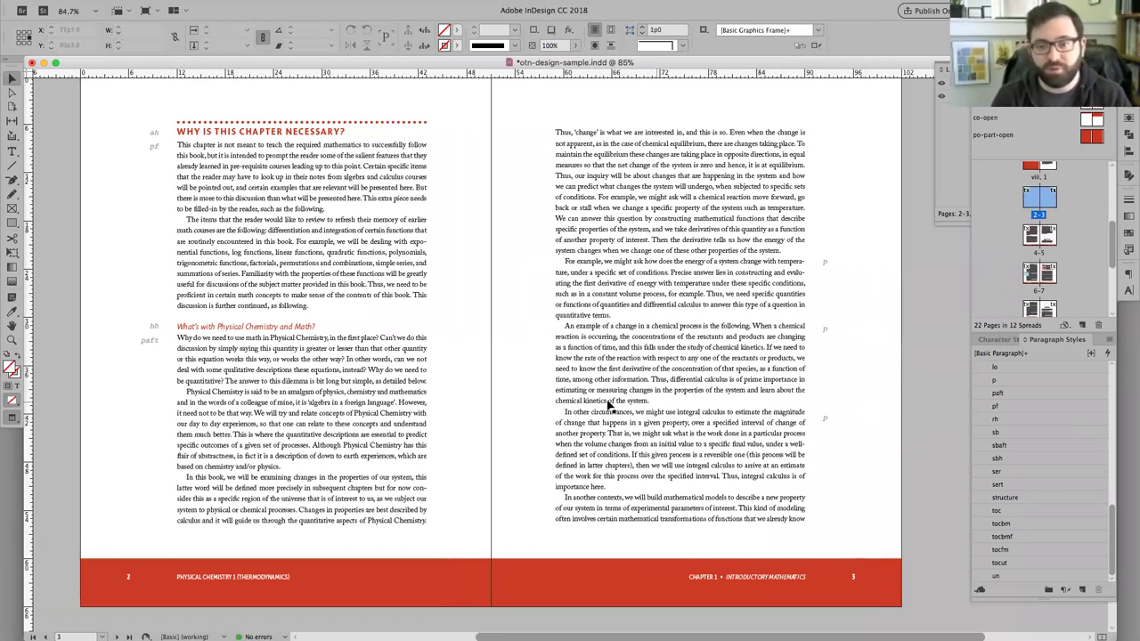
pyautogui.scroll(-1, 502, 420)
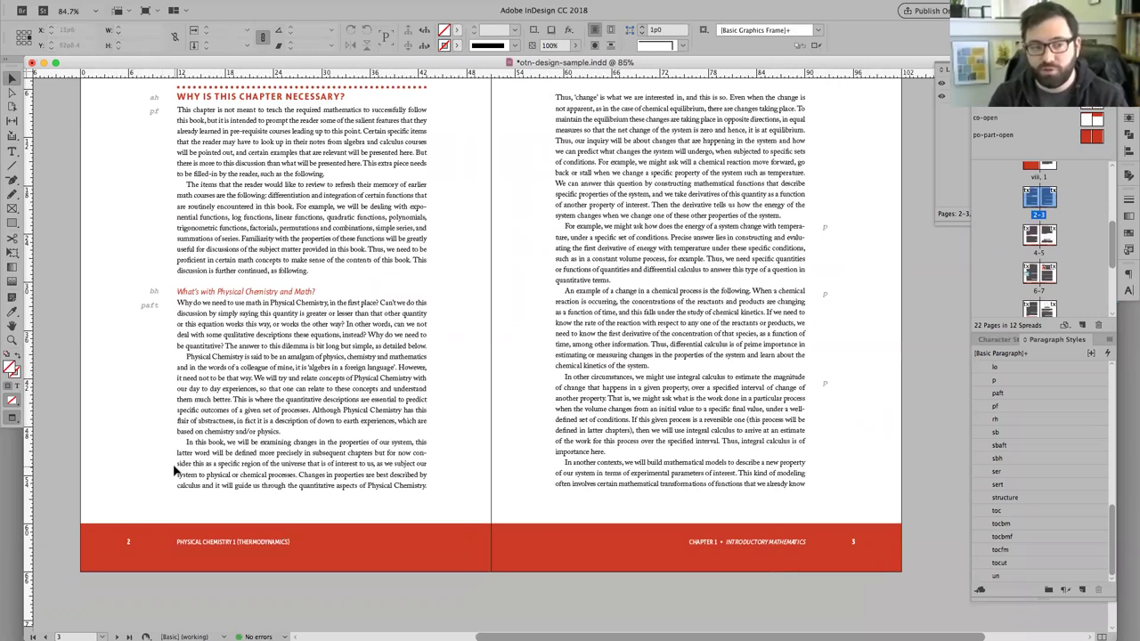
pyautogui.scroll(3, 174, 472)
pyautogui.scroll(-1, 170, 552)
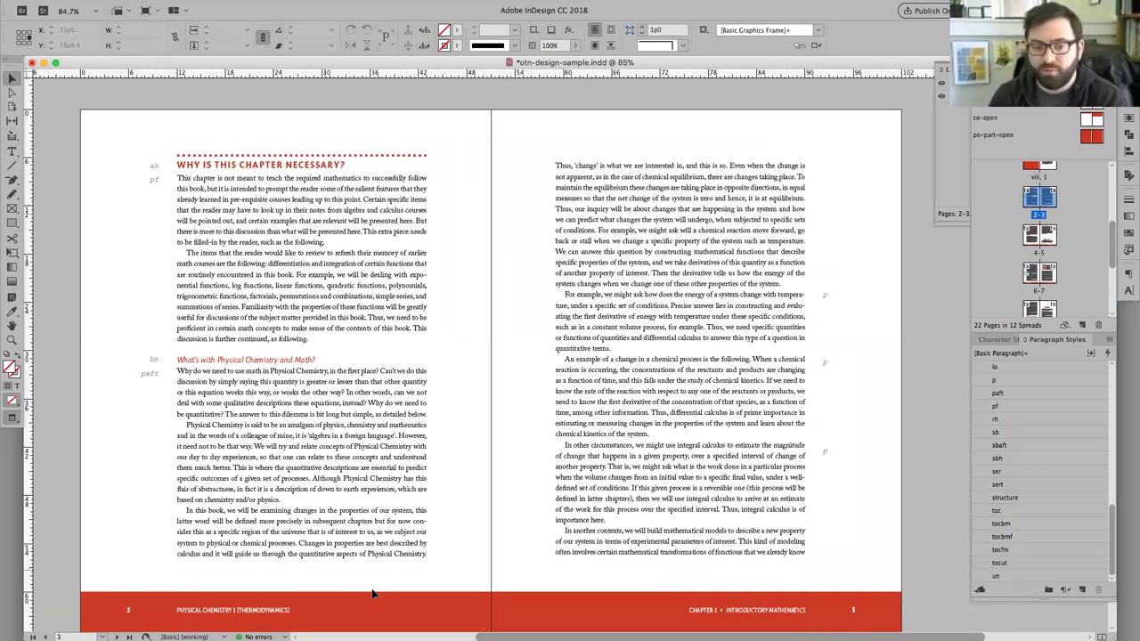
pyautogui.scroll(-2, 374, 594)
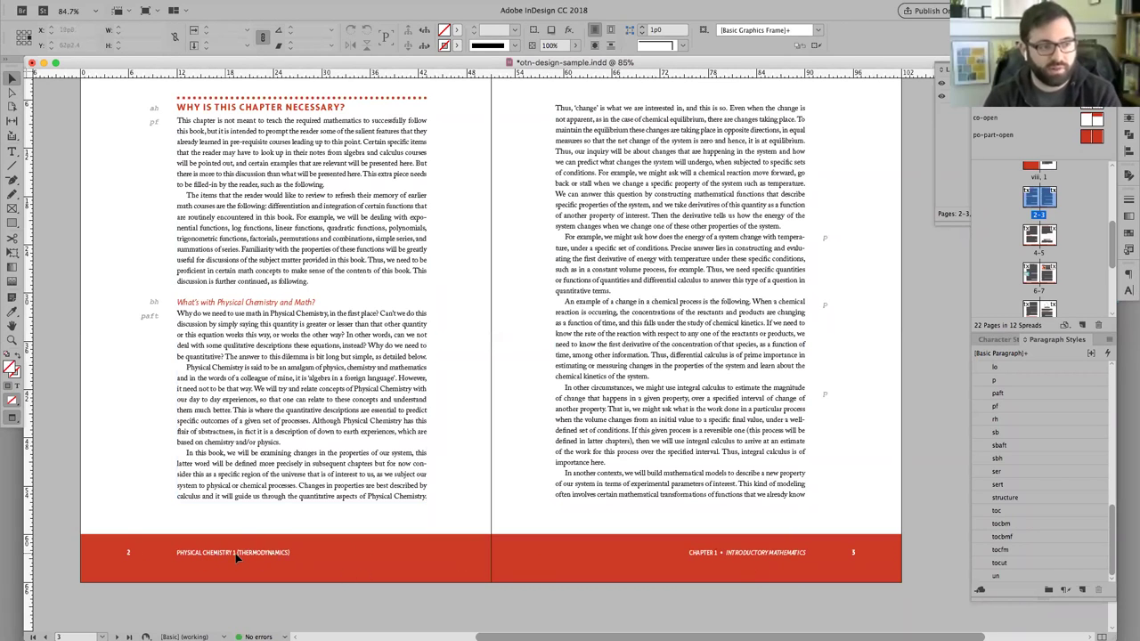
# Check the kerning of the 'WHY IS THIS CHAPTER NECESSARY?' heading on the left page
pyautogui.click(341, 431)
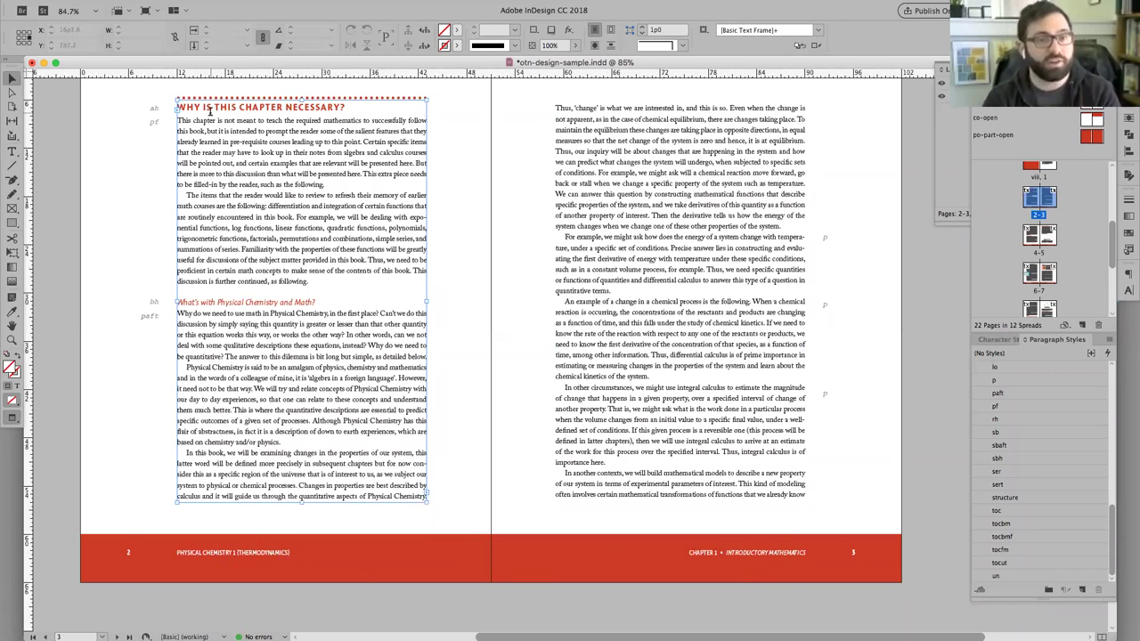
pyautogui.doubleClick(213, 105)
pyautogui.doubleClick(217, 106)
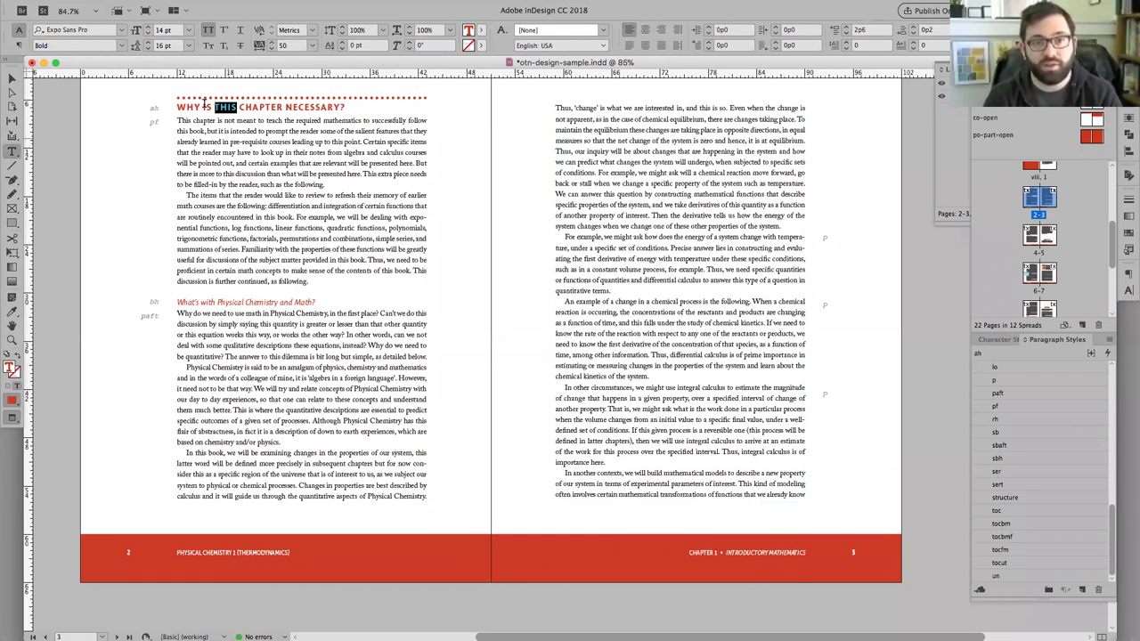
pyautogui.click(217, 106)
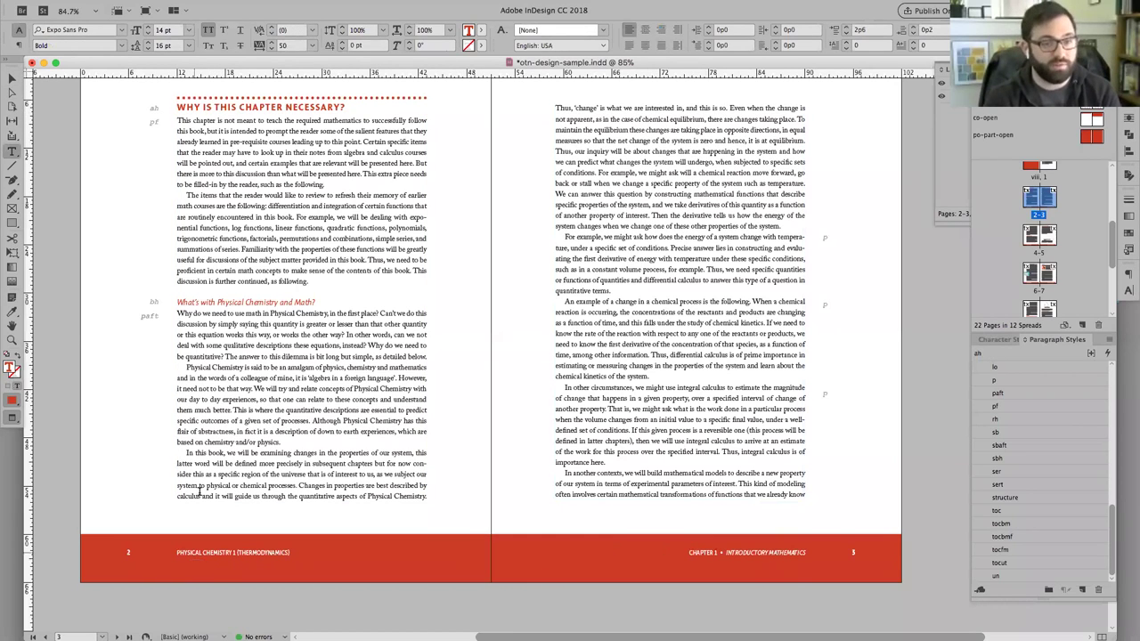
pyautogui.moveTo(203, 106); pyautogui.dragTo(270, 107)
pyautogui.click(490, 240)
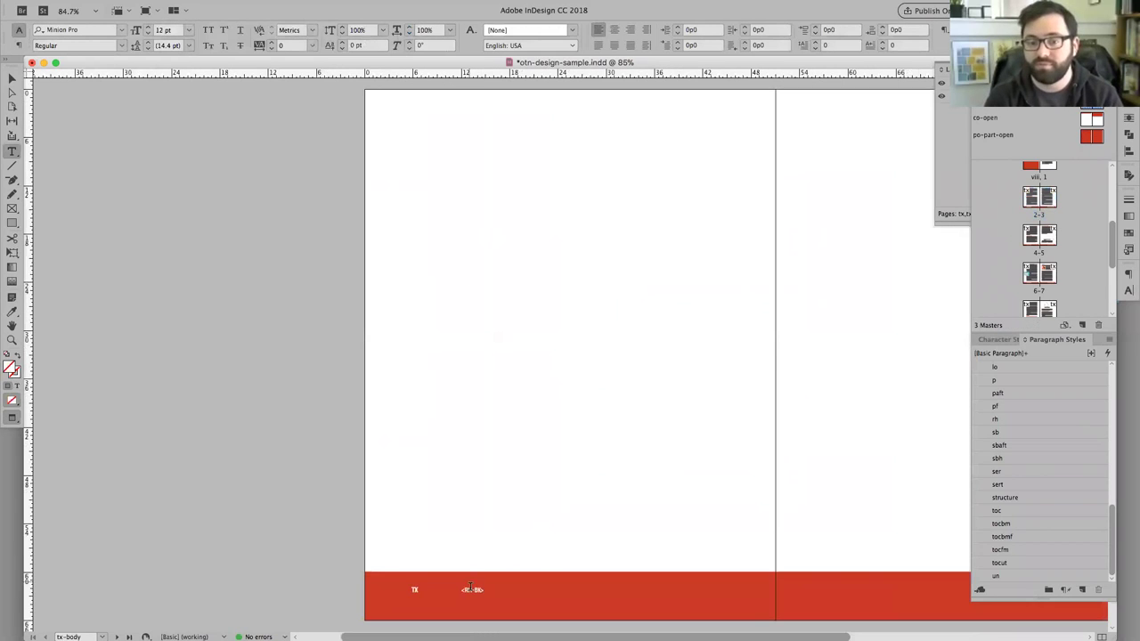
# Open the tx-body master, leave Preview mode, and zoom onto its footer with TX and <RH-BK>
pyautogui.click(565, 570)
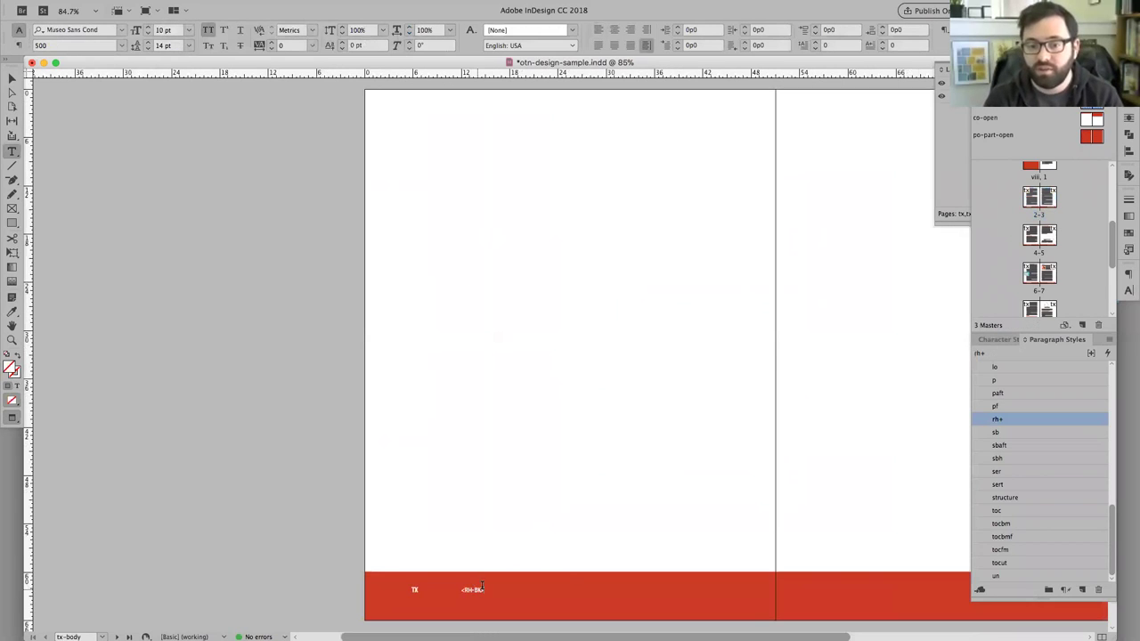
pyautogui.click(704, 470)
pyautogui.moveTo(702, 467); pyautogui.dragTo(363, 534)
pyautogui.press('Escape')
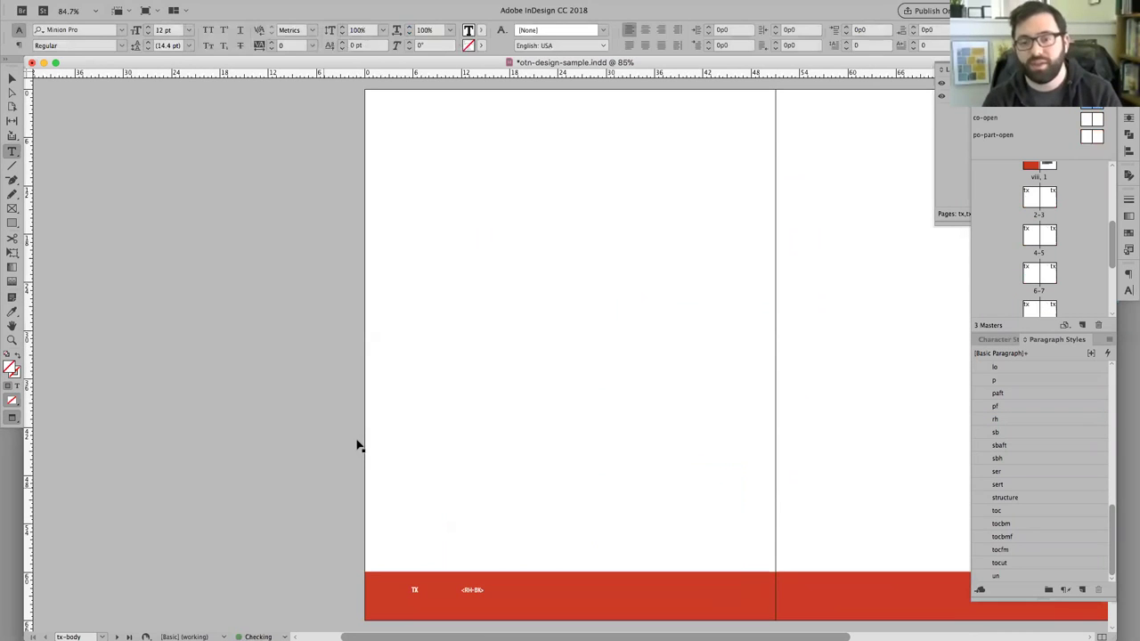
pyautogui.press('z')
pyautogui.press('w')
pyautogui.press('Delete')
pyautogui.moveTo(342, 434); pyautogui.dragTo(604, 612)
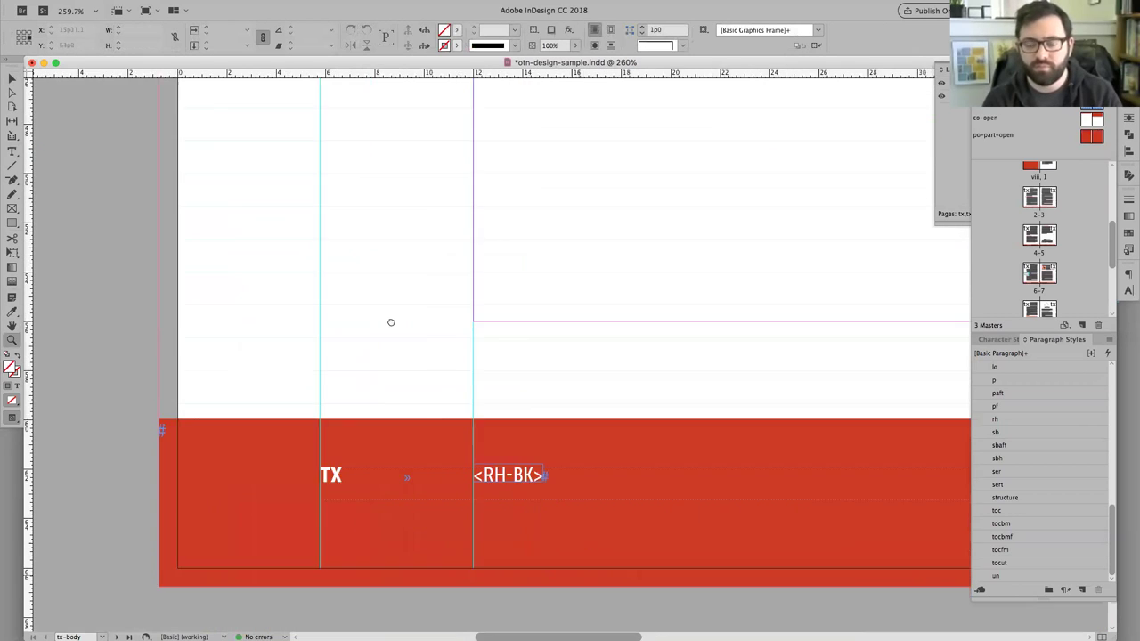
pyautogui.hscroll(-2, 372, 287)
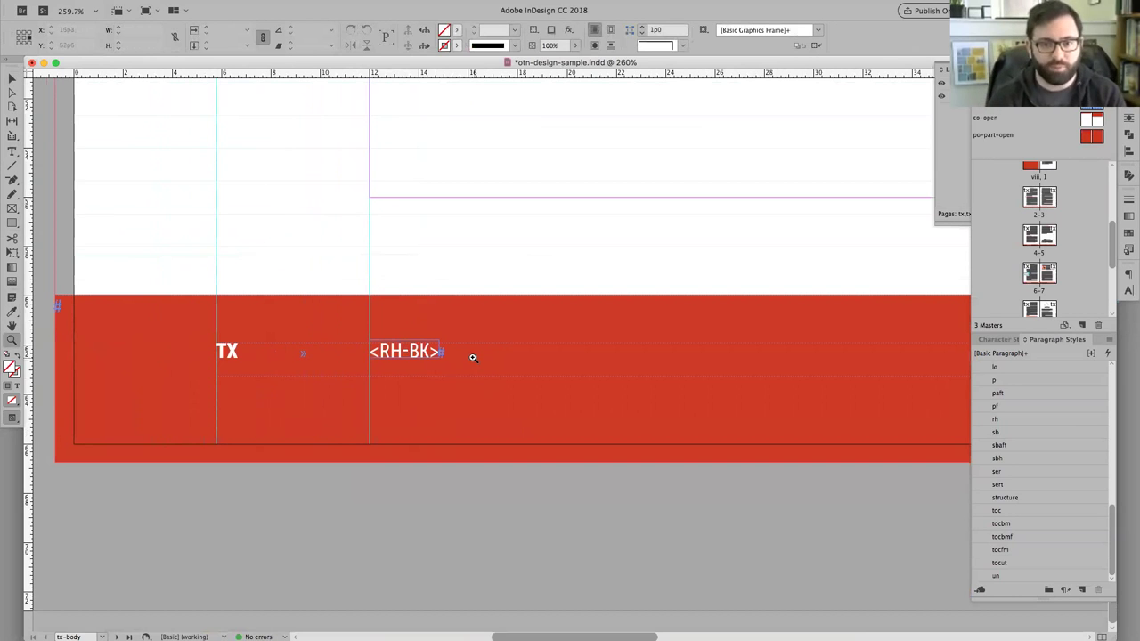
# Open the Text Variables definitions and start editing the rh-bk variable
pyautogui.click(164, 8)
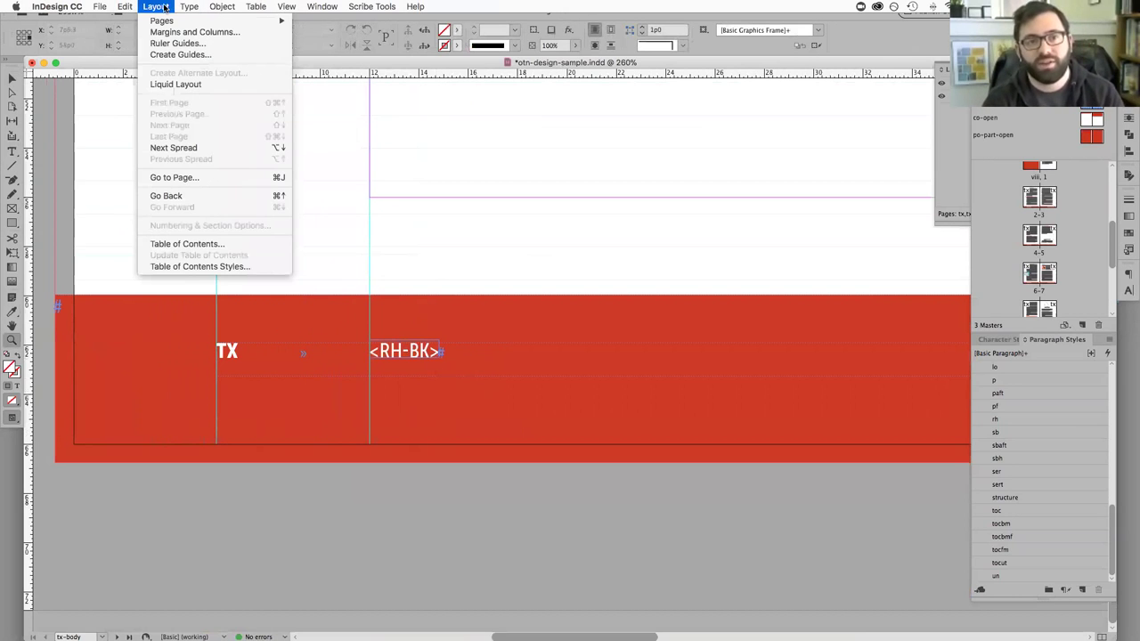
pyautogui.moveTo(189, 7)
pyautogui.moveTo(246, 314)
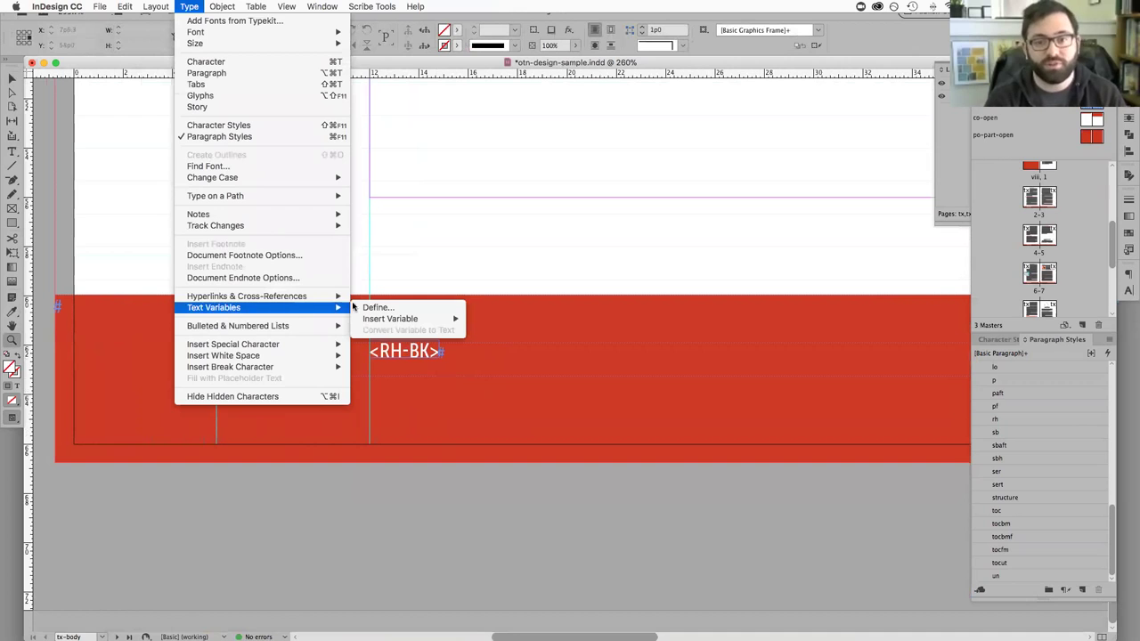
pyautogui.moveTo(452, 320)
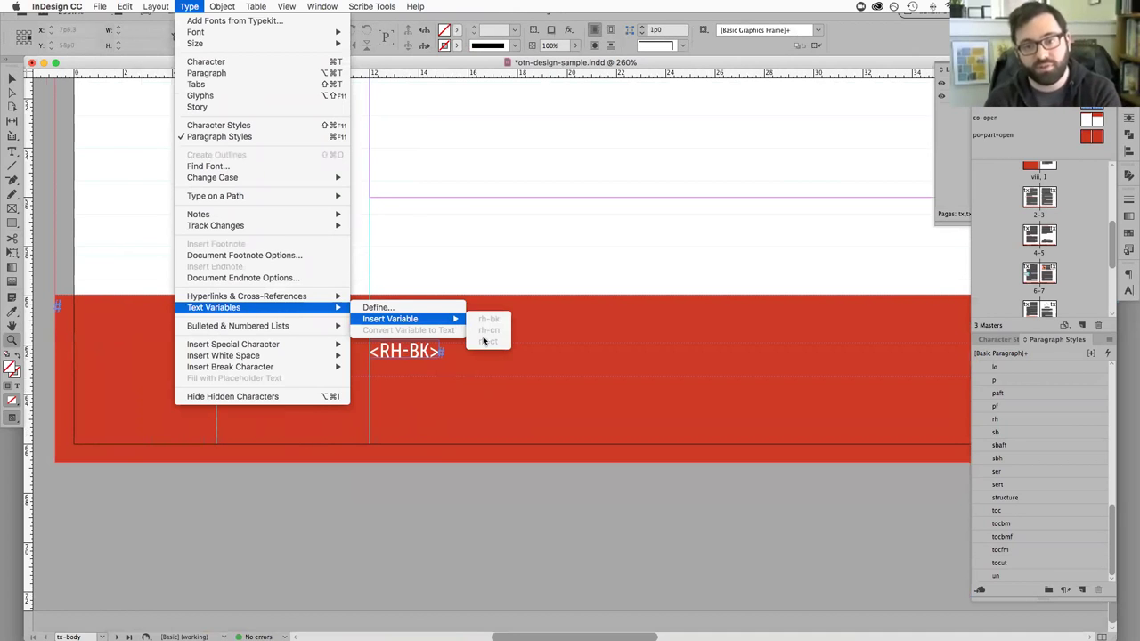
pyautogui.click(382, 308)
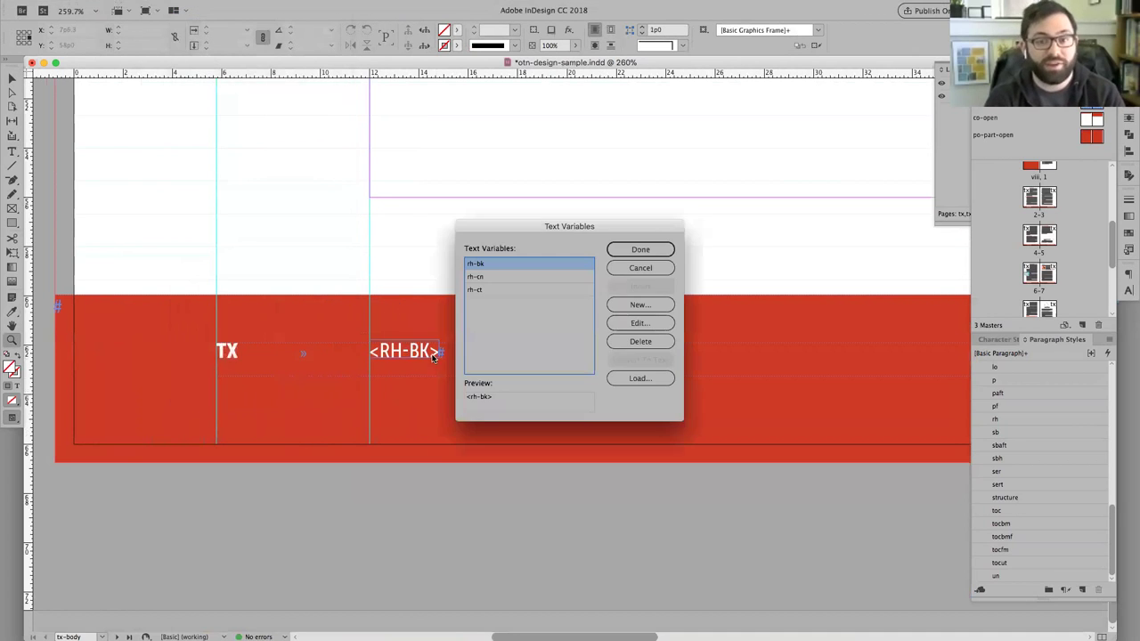
pyautogui.click(645, 306)
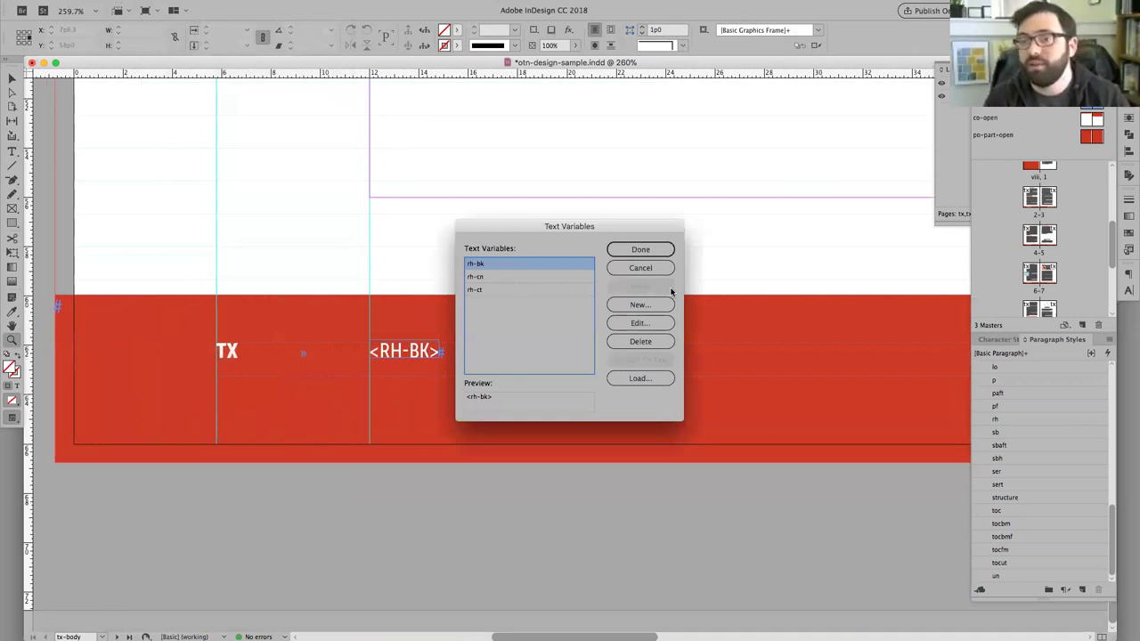
pyautogui.click(637, 322)
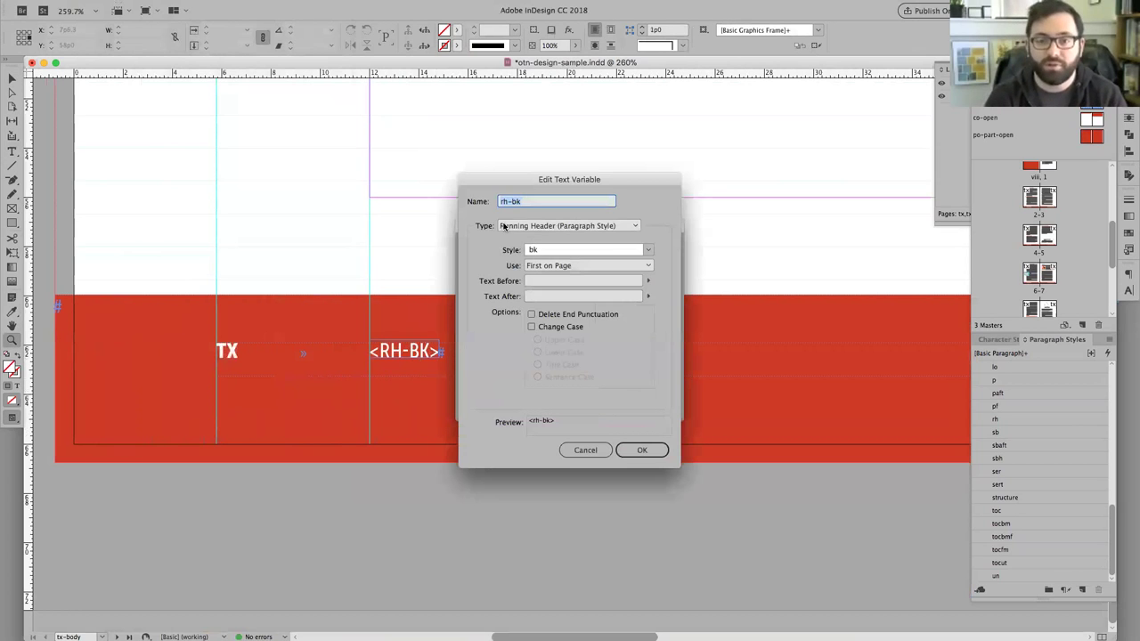
# Rename the variable to rh-ah, base it on the ah paragraph style, and confirm
pyautogui.doubleClick(519, 201)
pyautogui.write('ah')
pyautogui.click(534, 250)
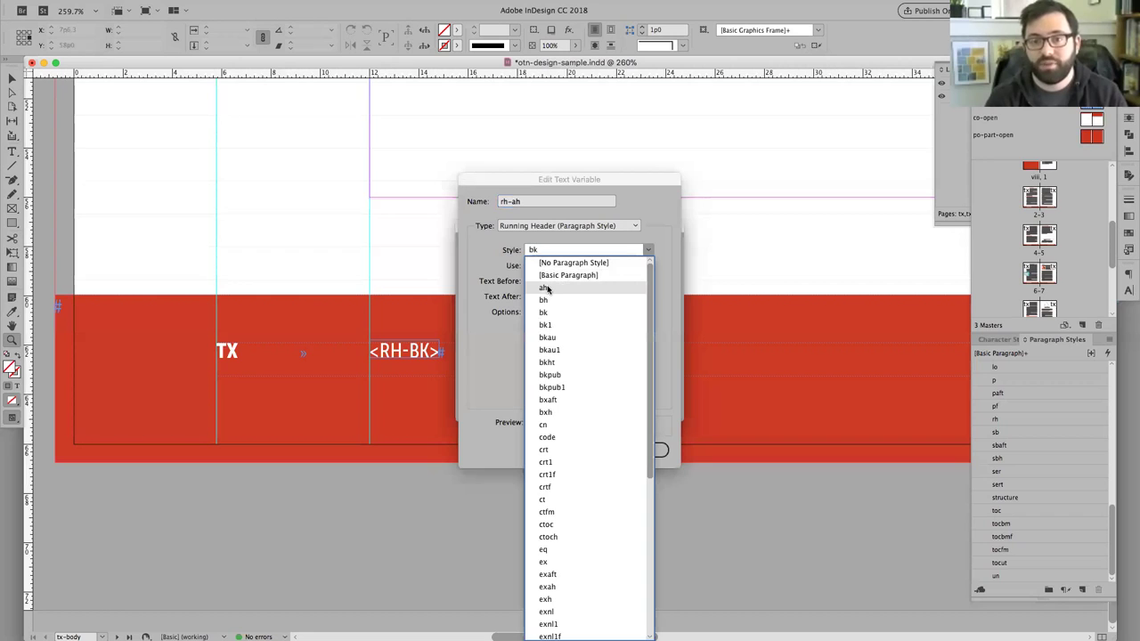
pyautogui.click(546, 290)
pyautogui.click(642, 450)
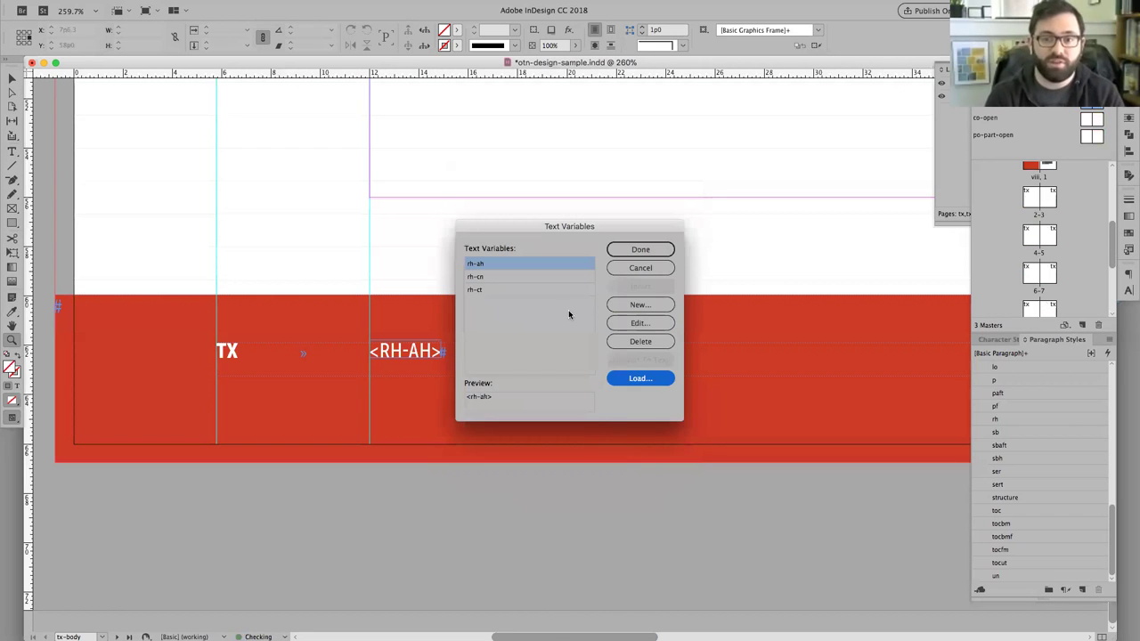
pyautogui.click(640, 250)
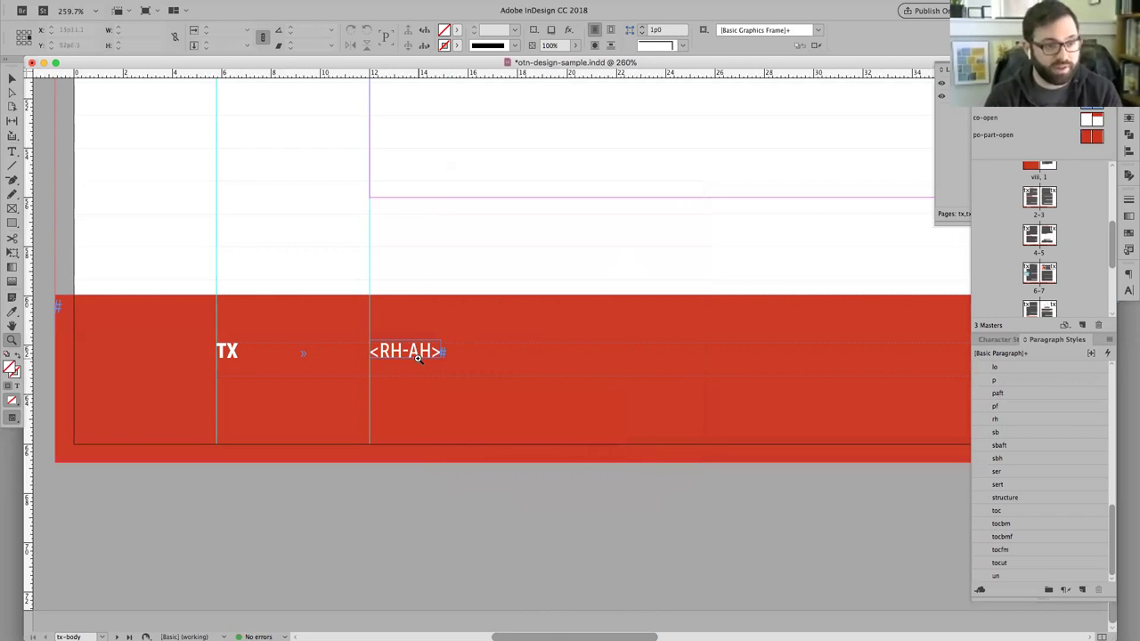
# Leave the master for page 2, fit it in the window, and switch to Preview mode
pyautogui.press('v')
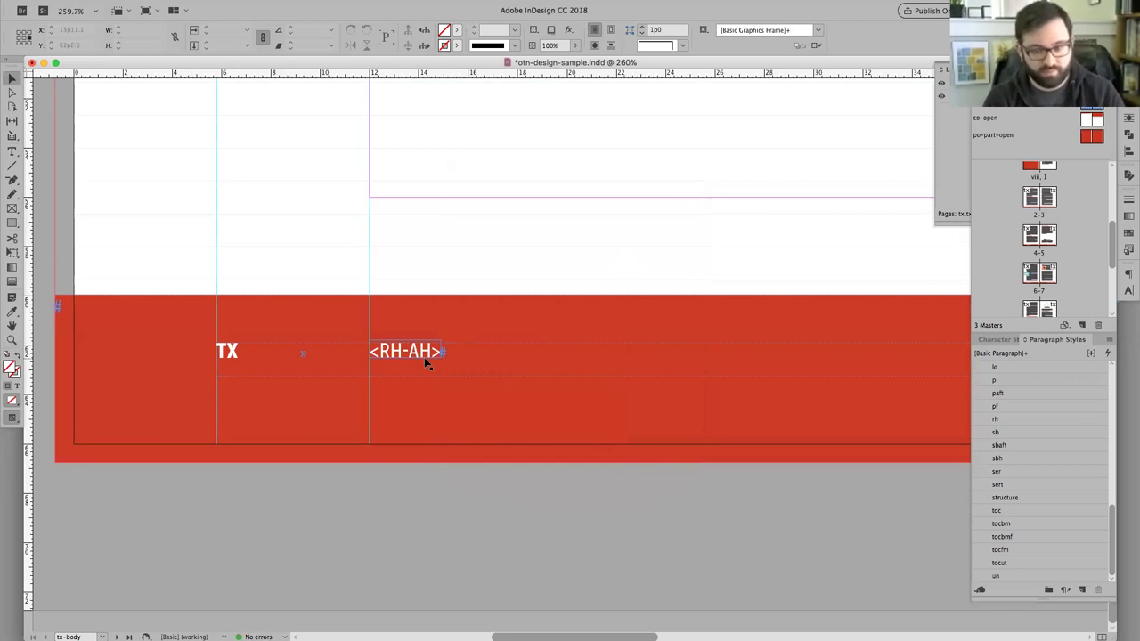
pyautogui.click(1032, 205)
pyautogui.doubleClick(1033, 207)
pyautogui.press('super+0')
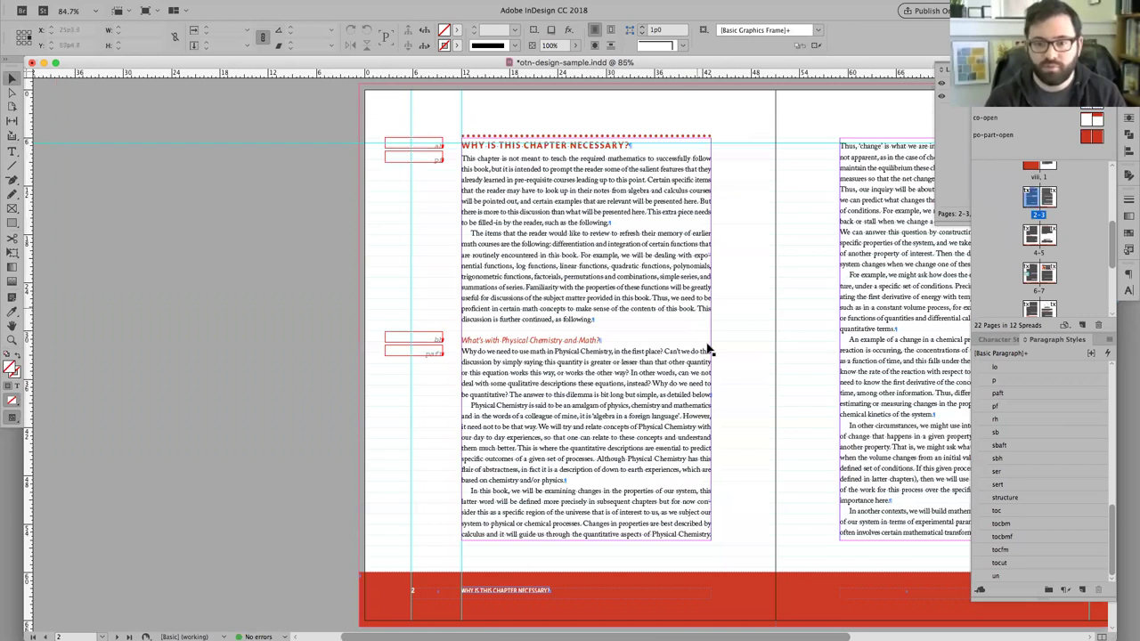
pyautogui.press('w')
pyautogui.hscroll(3, 570, 357)
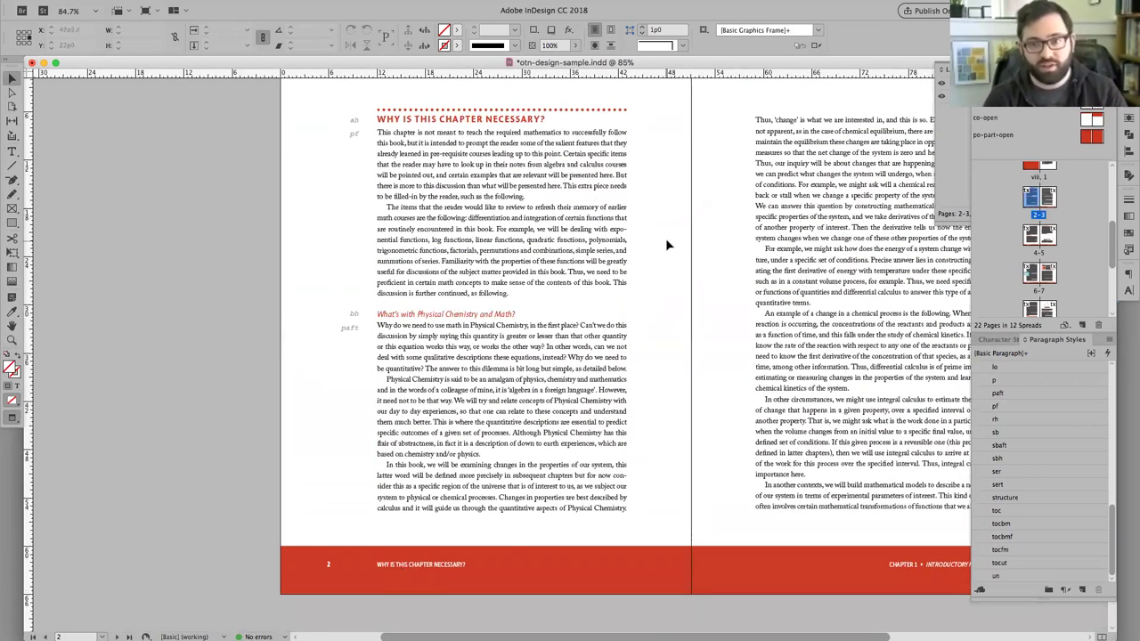
# Page through spreads 4–5, 6–7 and 8–9 to page 10, checking each footer
pyautogui.hotkey('alt', 'pagedown')
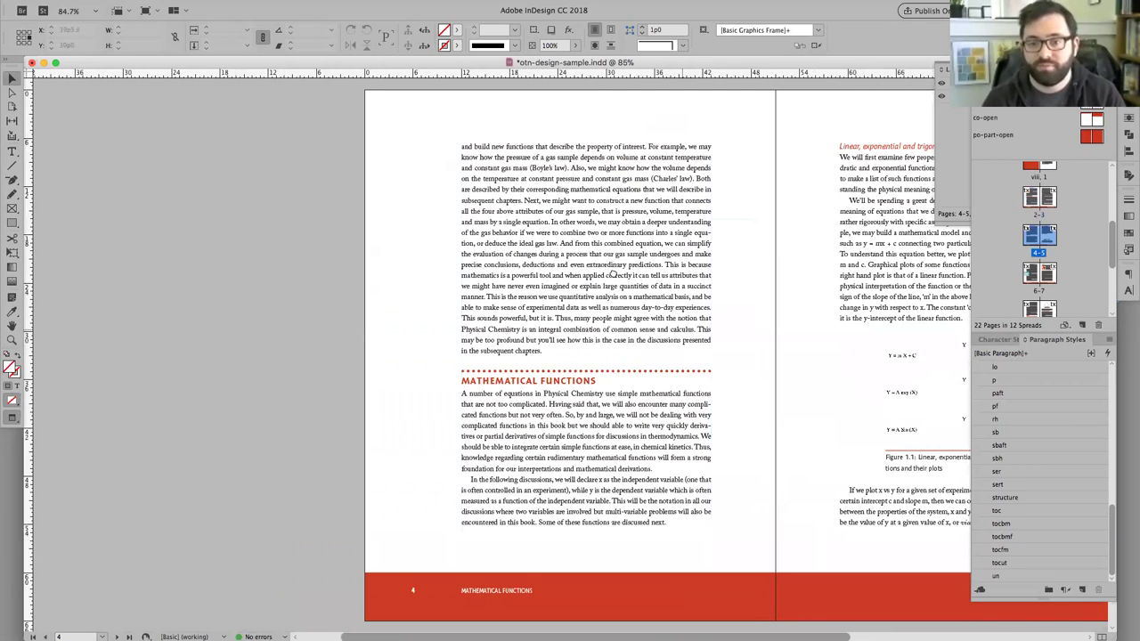
pyautogui.hscroll(3, 463, 374)
pyautogui.scroll(-2, 463, 374)
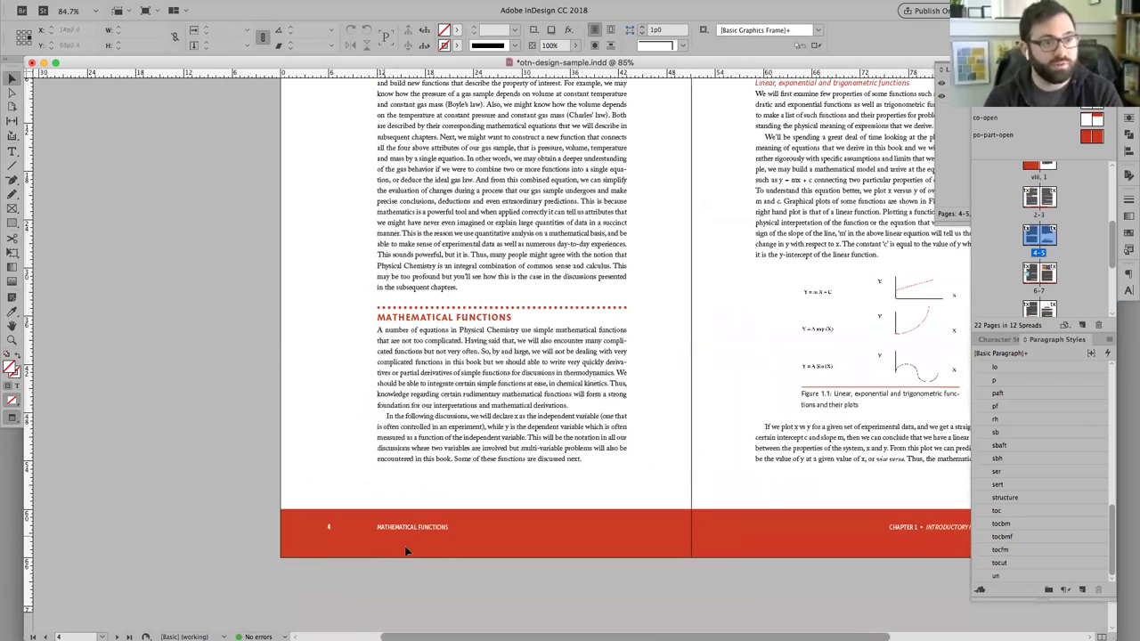
pyautogui.hotkey('alt', 'pagedown')
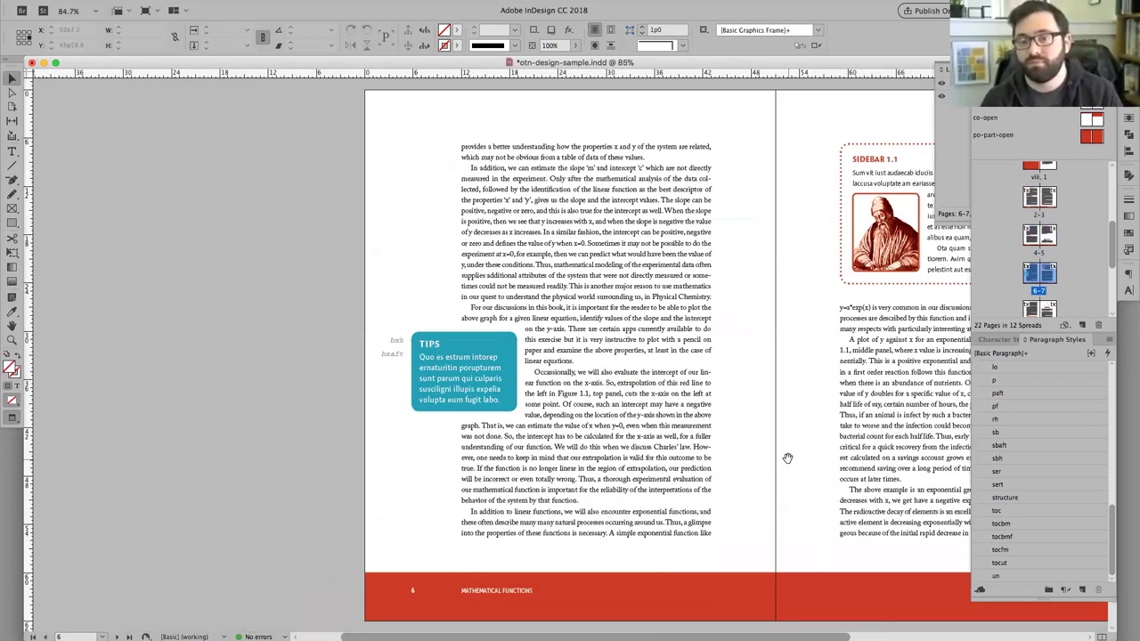
pyautogui.hotkey('alt', 'pagedown')
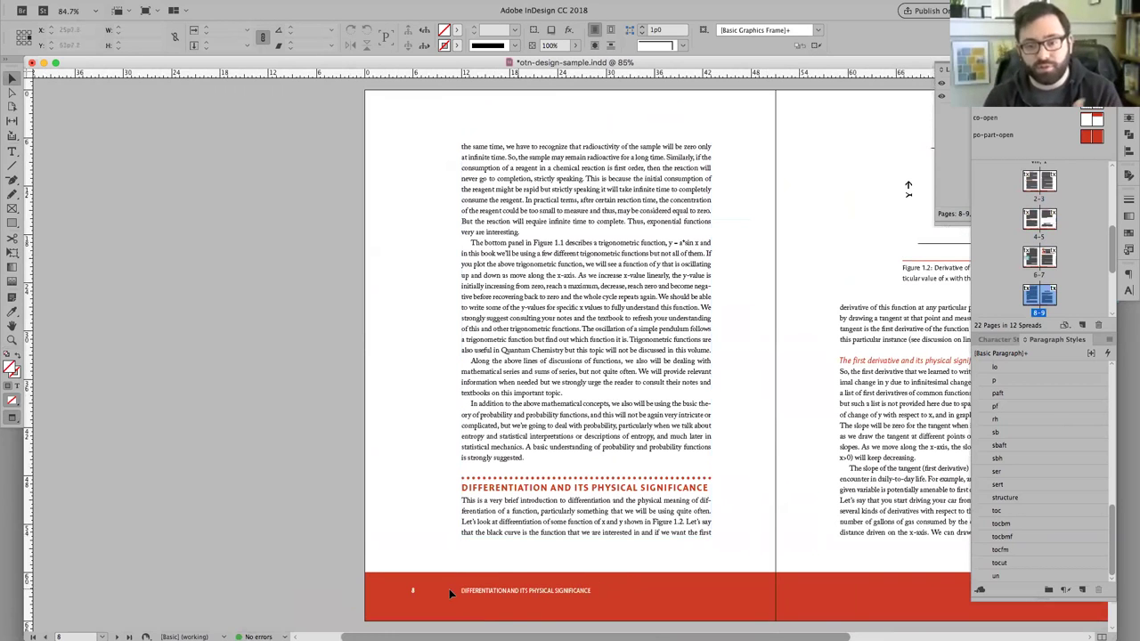
pyautogui.hscroll(5, 690, 564)
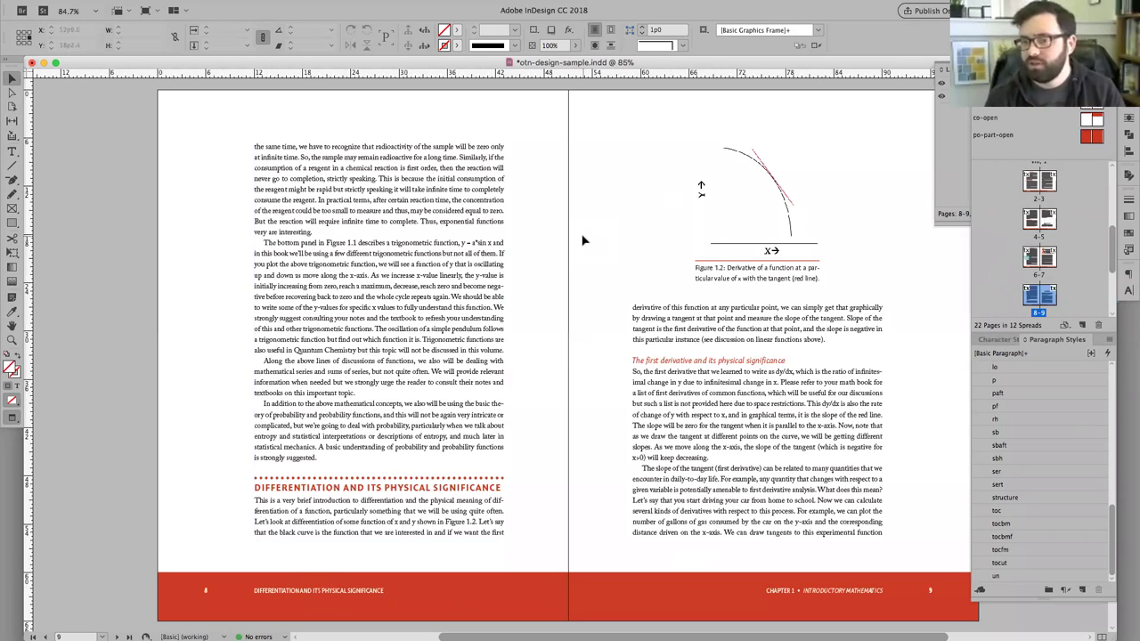
pyautogui.hotkey('shift', 'pagedown')
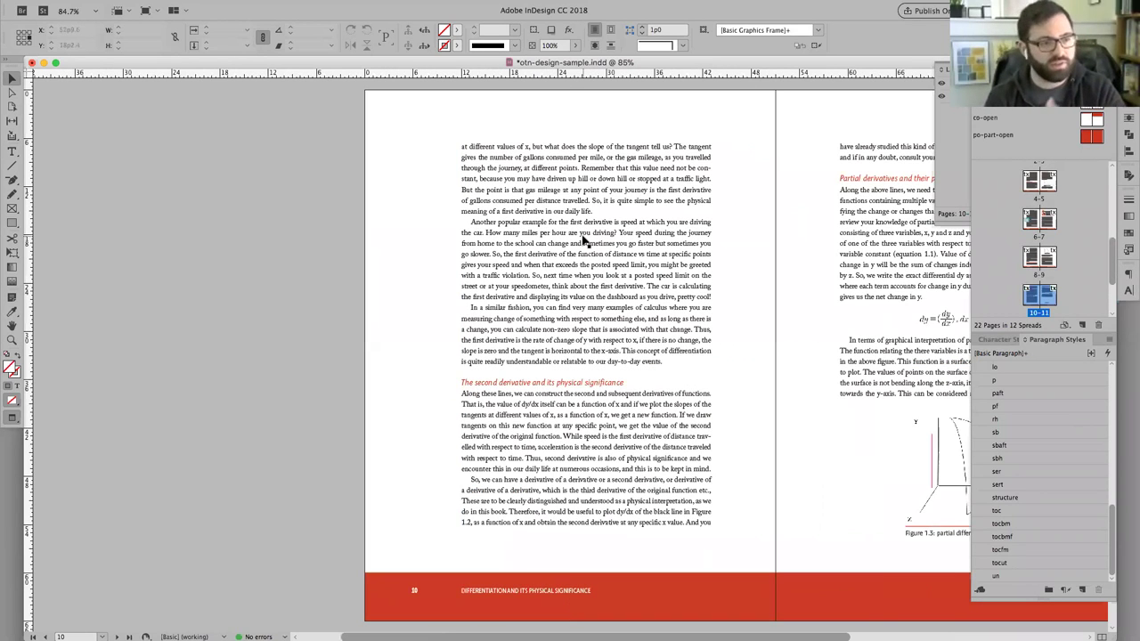
# Return to spread 6–7, fit it, then view at 100% and scroll to Sidebar 1.1
pyautogui.hscroll(5, 501, 275)
pyautogui.hotkey('alt', 'pageup')
pyautogui.hotkey('alt', 'pageup')
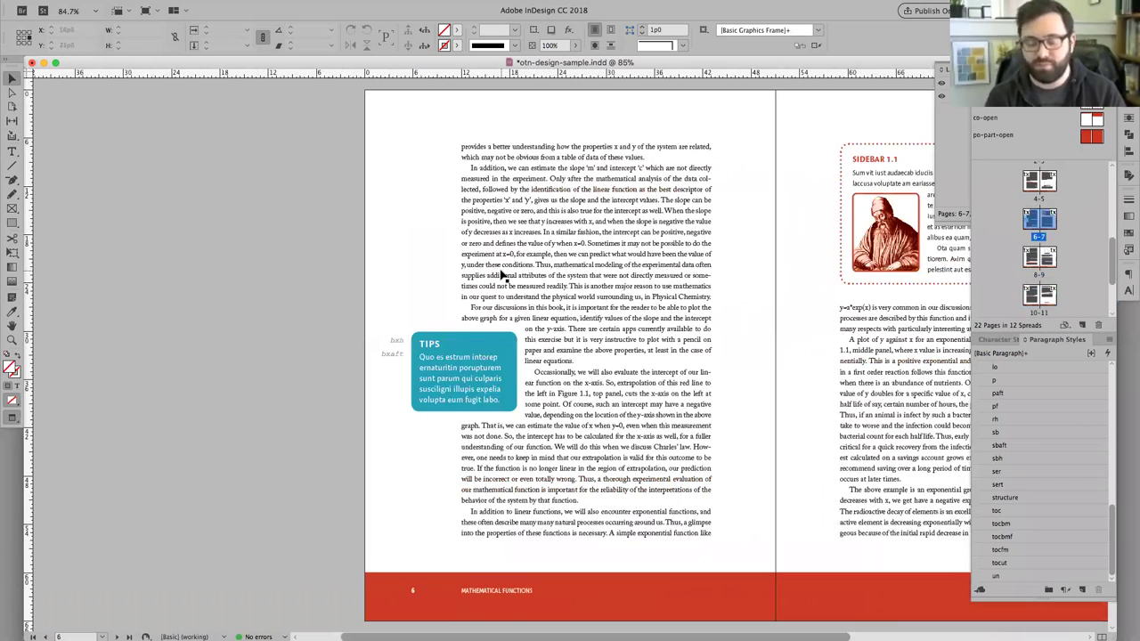
pyautogui.press('super+alt+0')
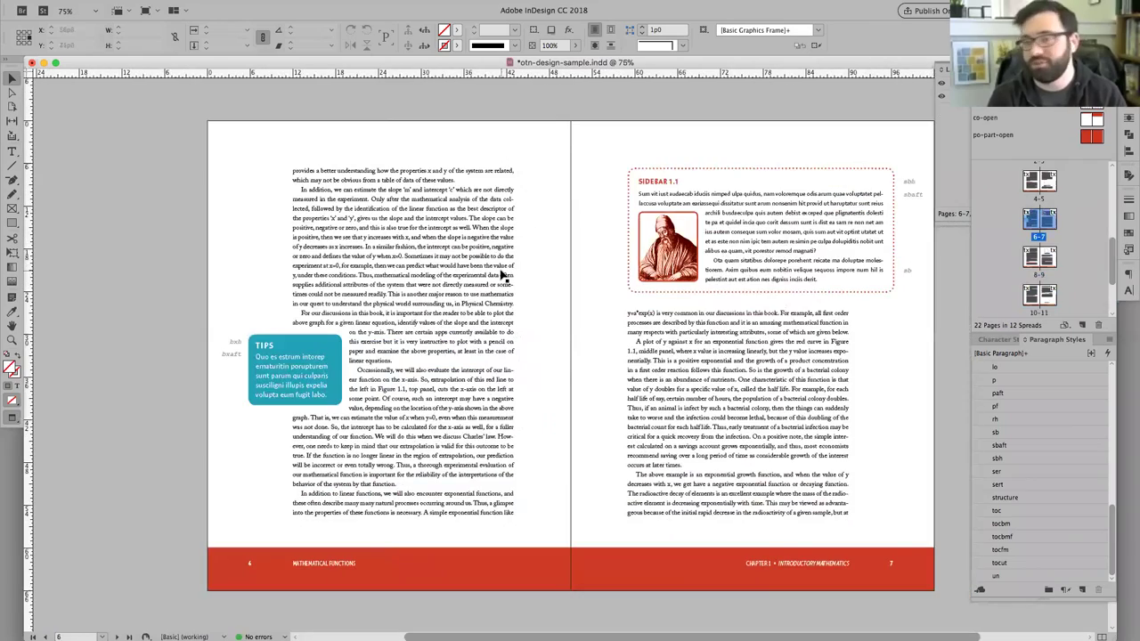
pyautogui.press('super+1')
pyautogui.hscroll(2, 519, 279)
pyautogui.hscroll(-2, 517, 276)
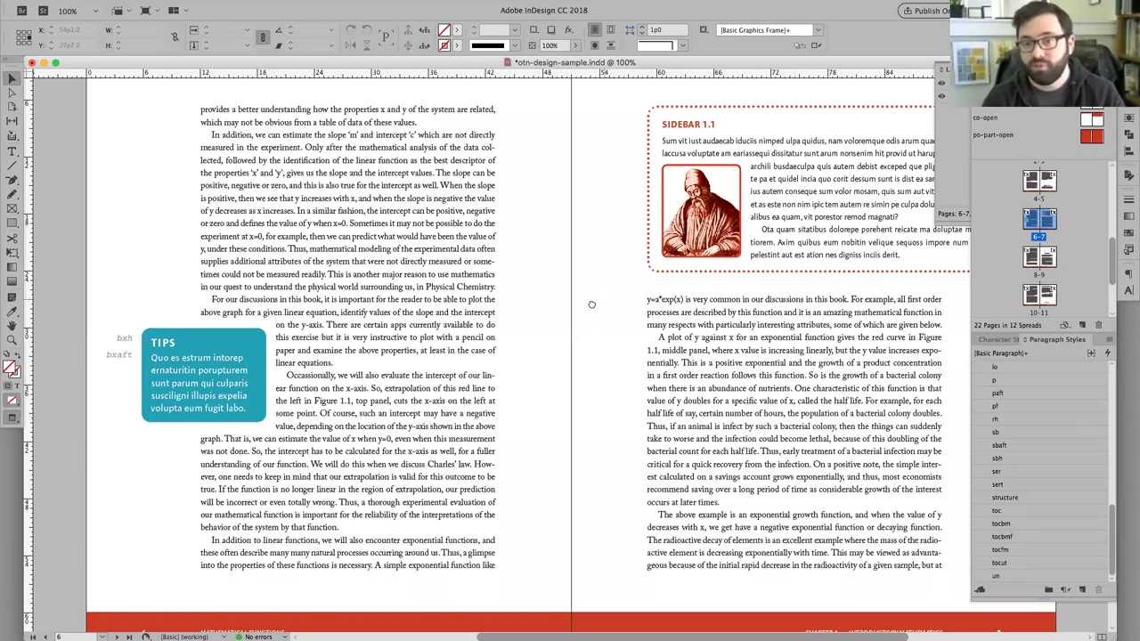
pyautogui.hscroll(5, 365, 337)
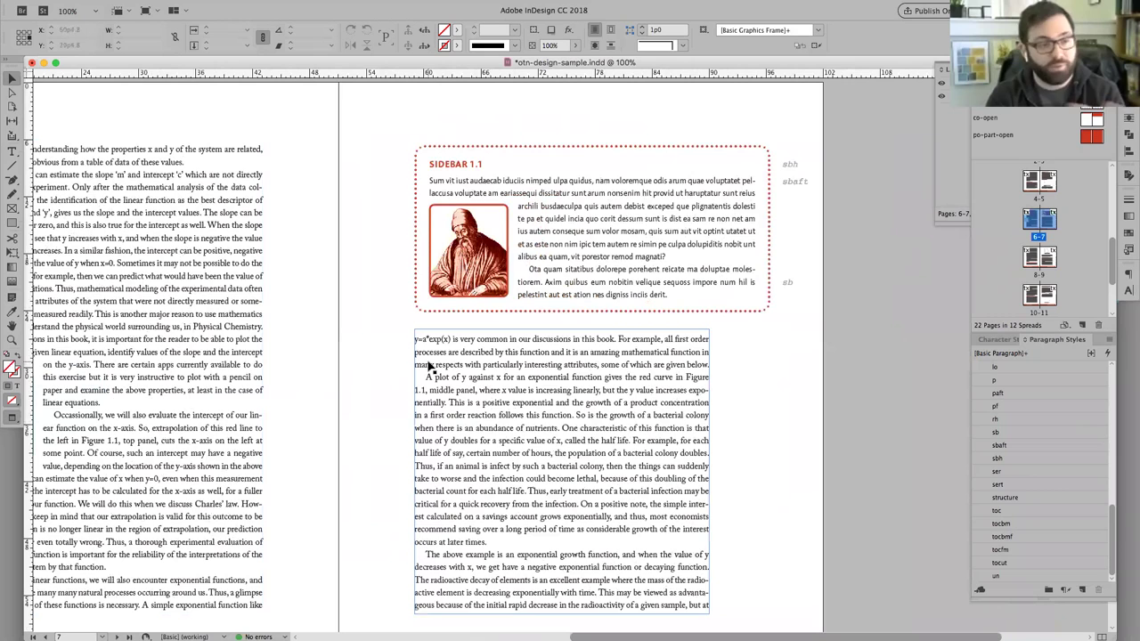
# Read the paragraph styles of Sidebar 1.1's body text, then scroll left to page 6's TIPS box
pyautogui.click(531, 192)
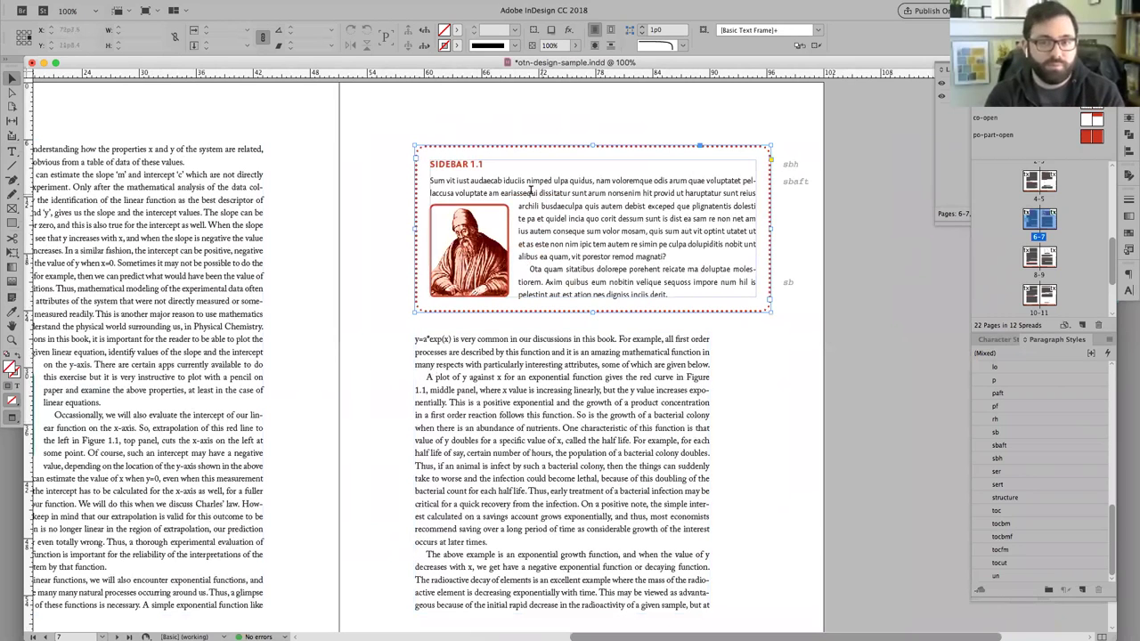
pyautogui.doubleClick(467, 166)
pyautogui.moveTo(504, 181); pyautogui.dragTo(566, 219)
pyautogui.doubleClick(594, 231)
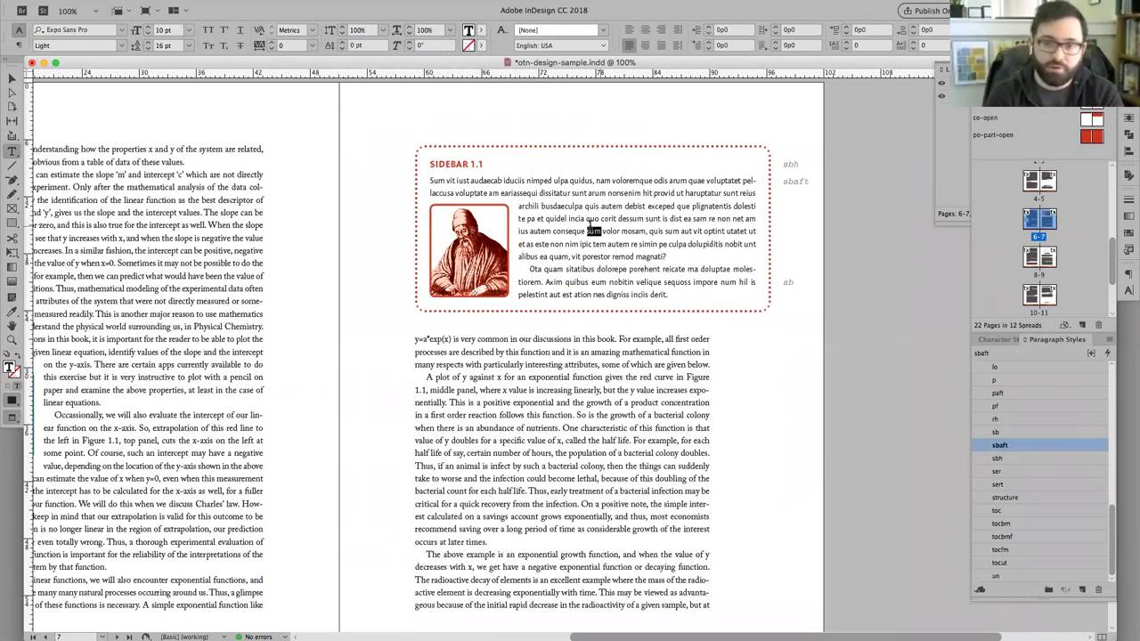
pyautogui.click(866, 229)
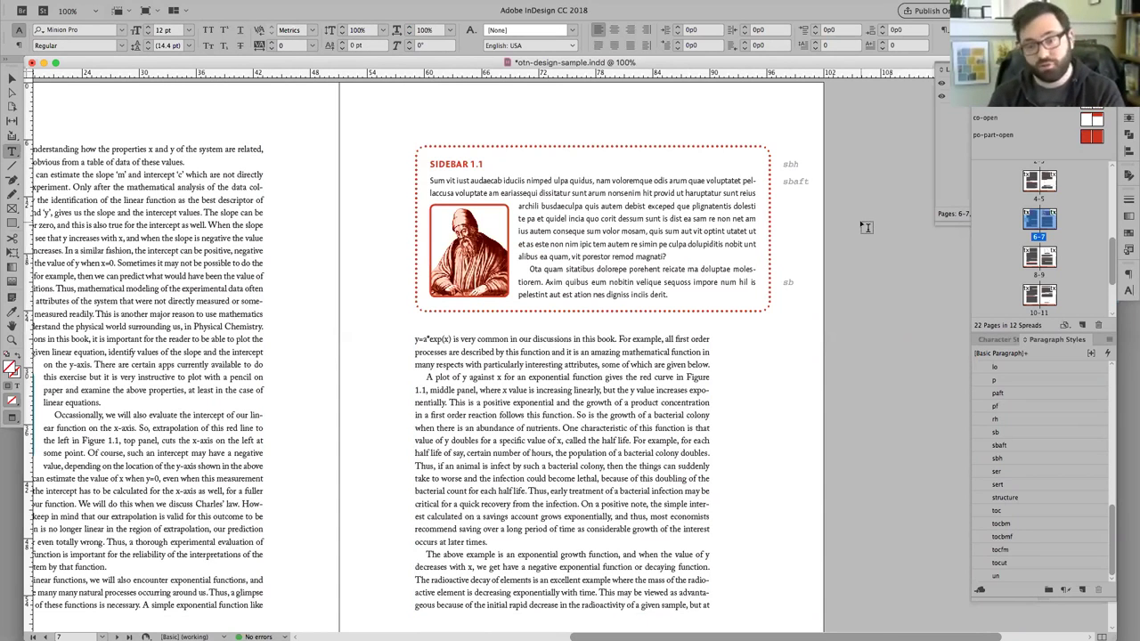
pyautogui.hscroll(-10, 748, 392)
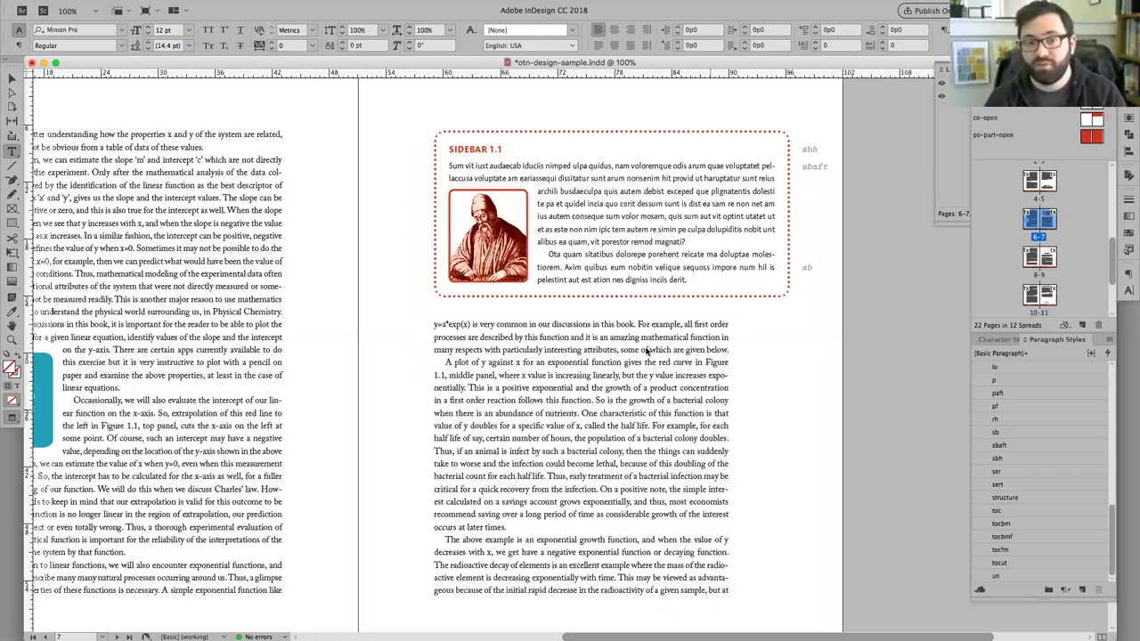
pyautogui.hscroll(-3, 709, 418)
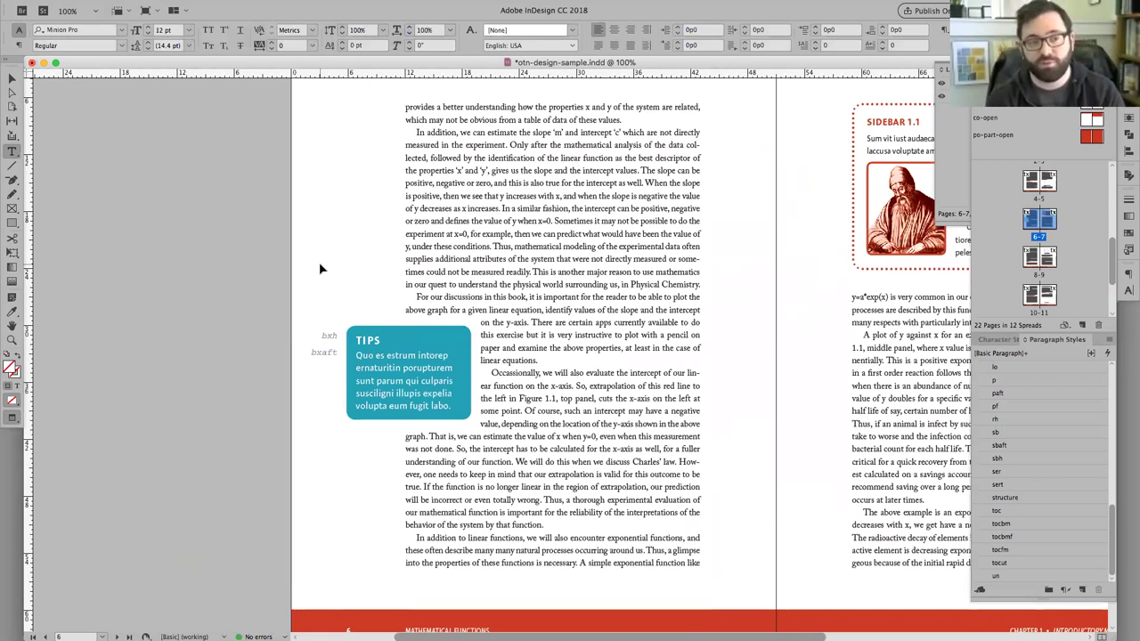
# Move from spread 6–7 to spread 8–9 and zoom in on Figure 1.2
pyautogui.press('super+minus')
pyautogui.press('super+minus')
pyautogui.press('super+equal')
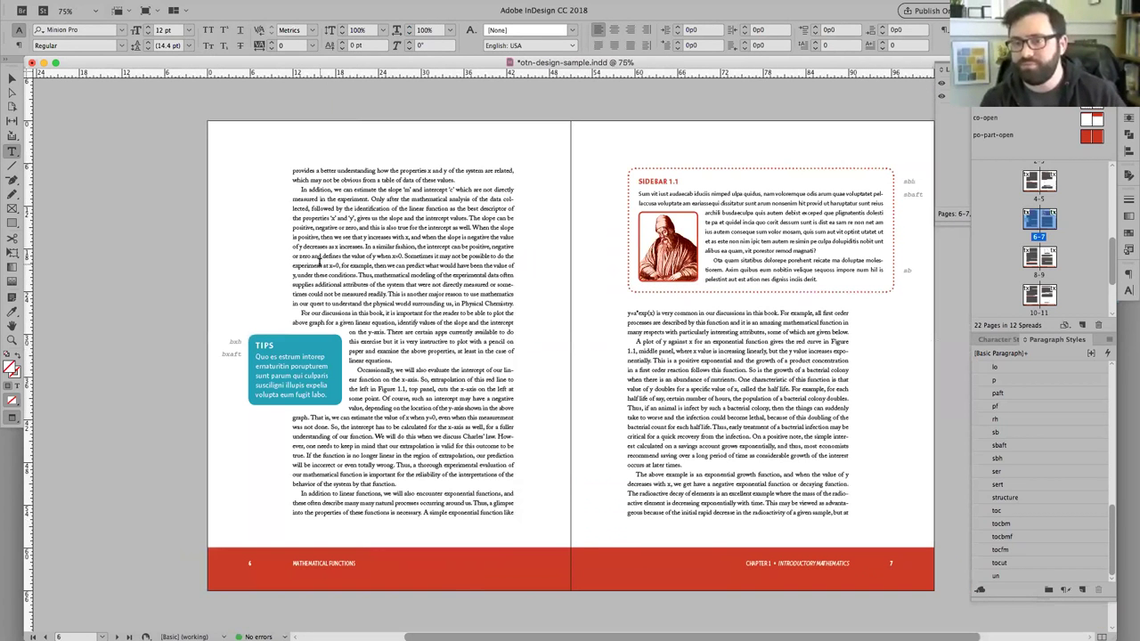
pyautogui.hscroll(3, 499, 272)
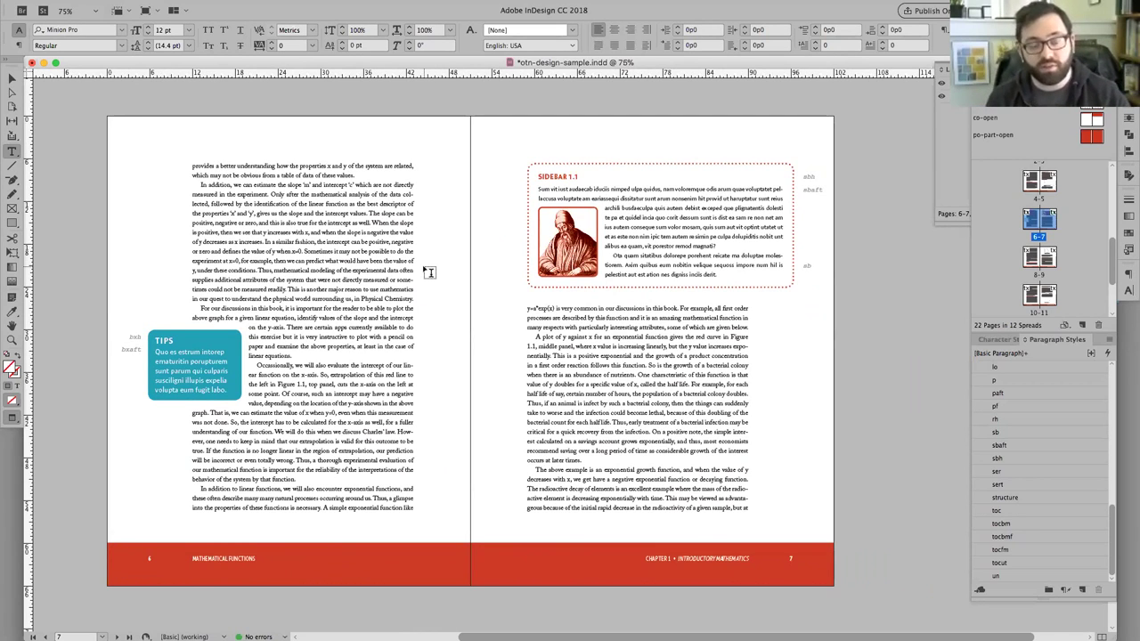
pyautogui.hotkey('alt', 'pagedown')
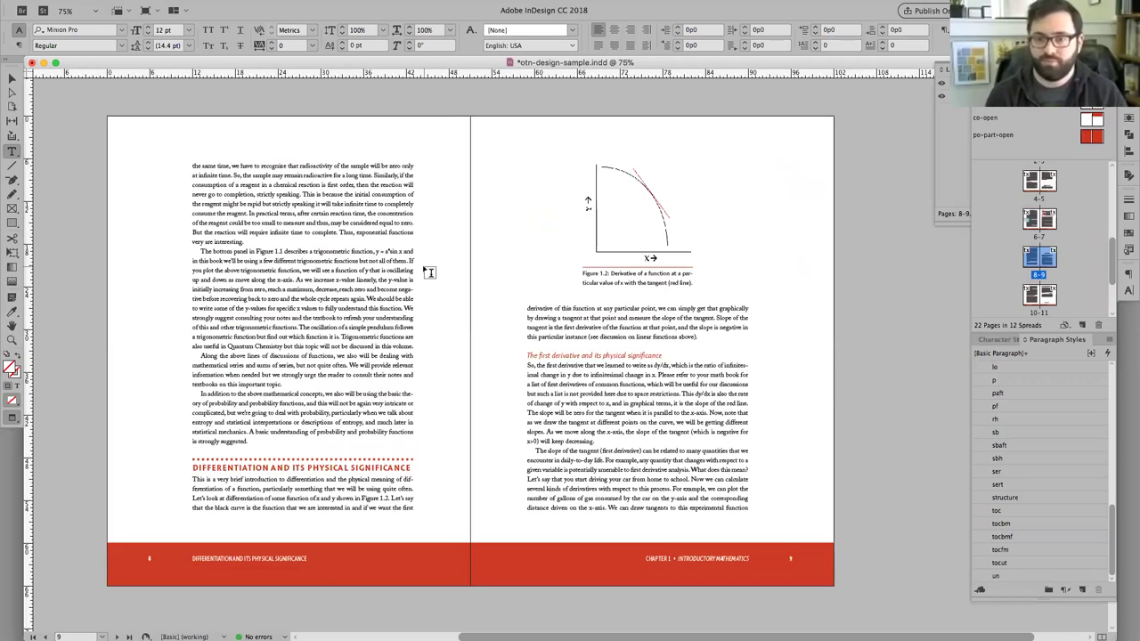
pyautogui.press('super+equal')
pyautogui.press('super+equal')
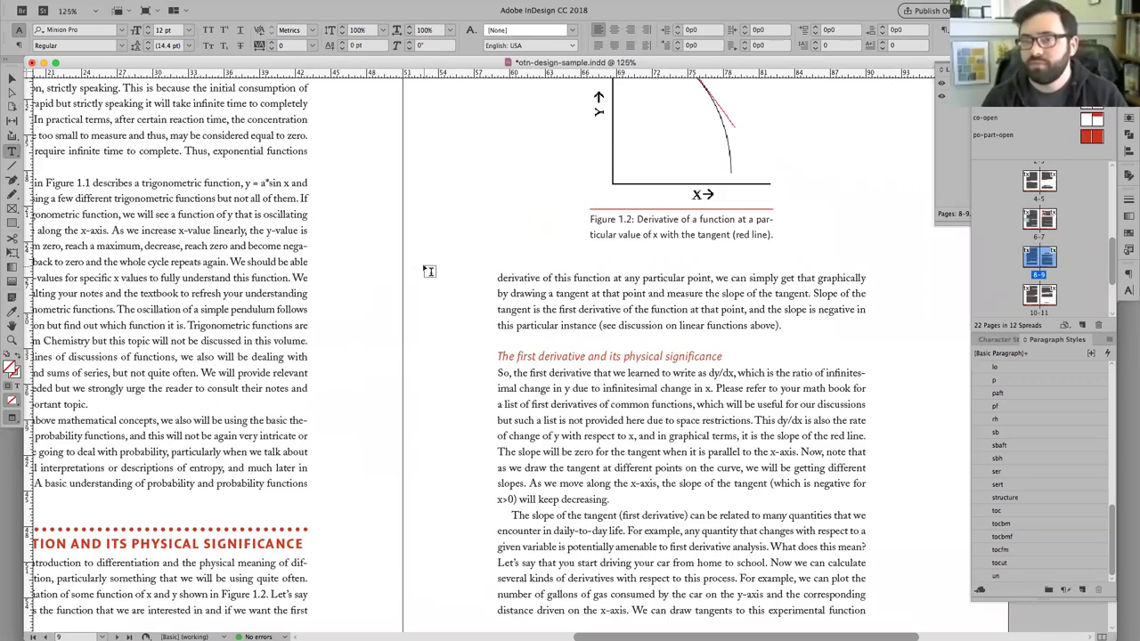
pyautogui.scroll(-2, 370, 423)
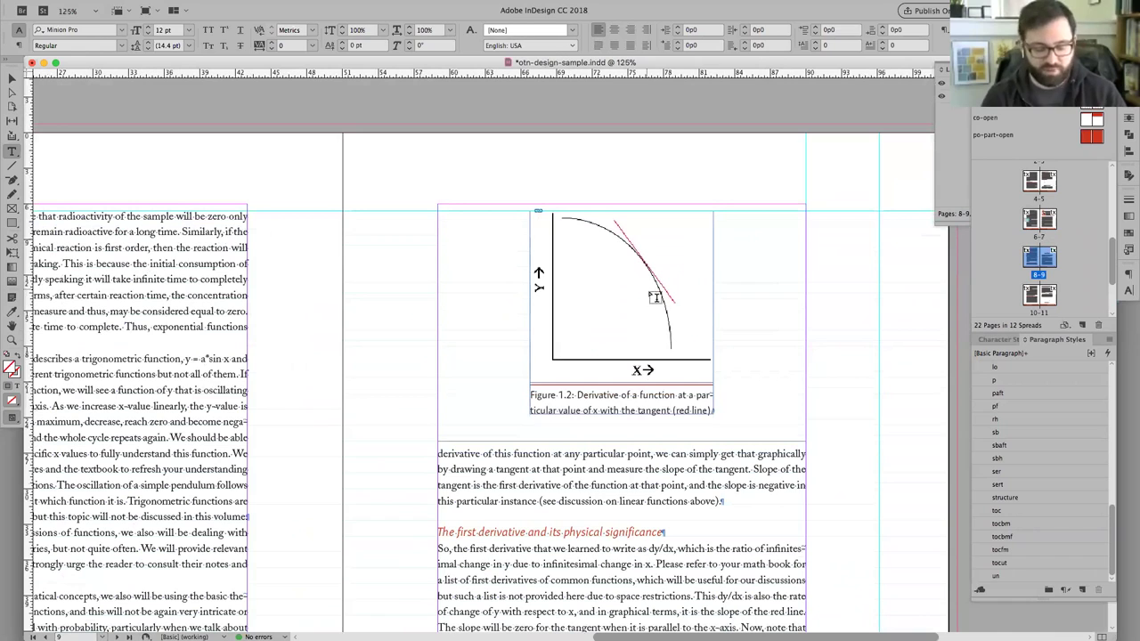
# Check the Figure 1.2 caption's style, then preview the fitted 8–9 spread without guides
pyautogui.press('Escape')
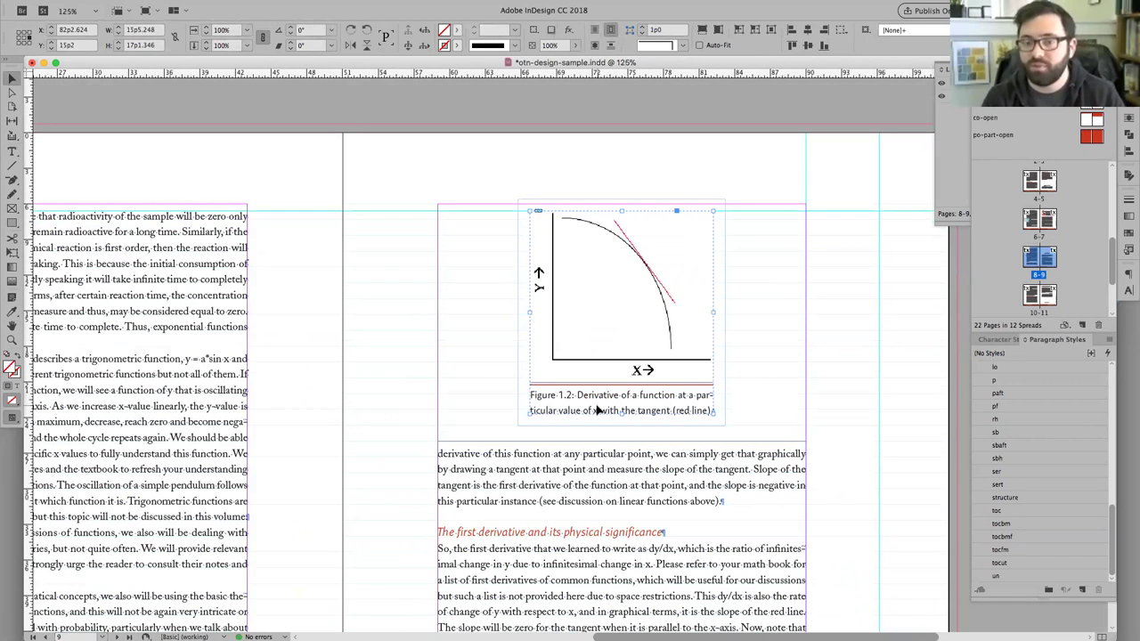
pyautogui.doubleClick(699, 396)
pyautogui.click(826, 354)
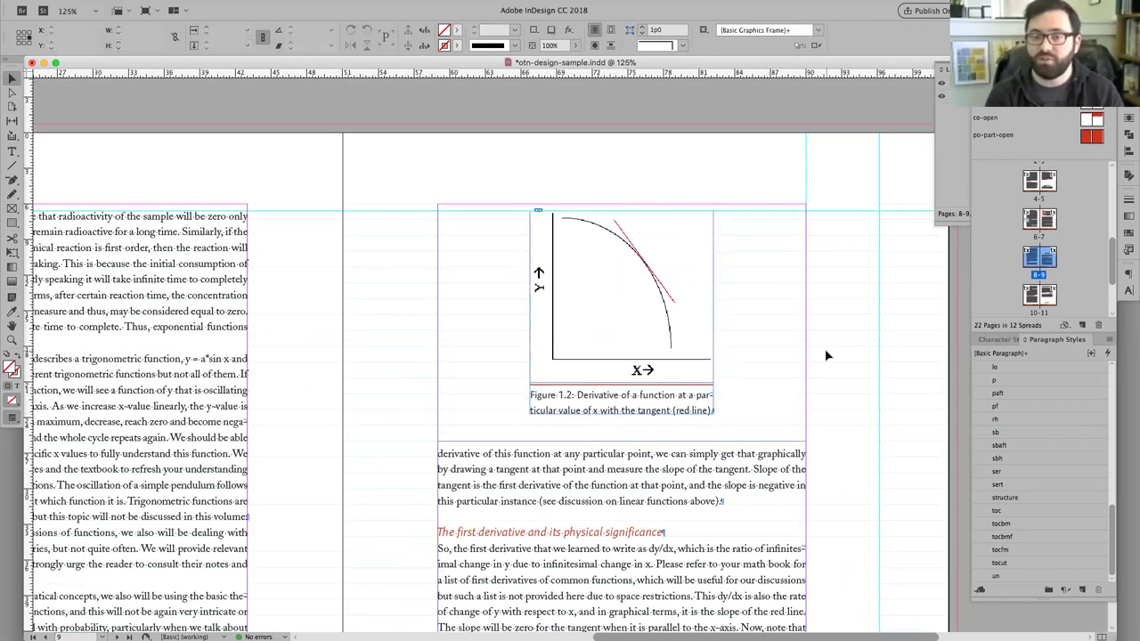
pyautogui.press('w')
pyautogui.press('super+alt+0')
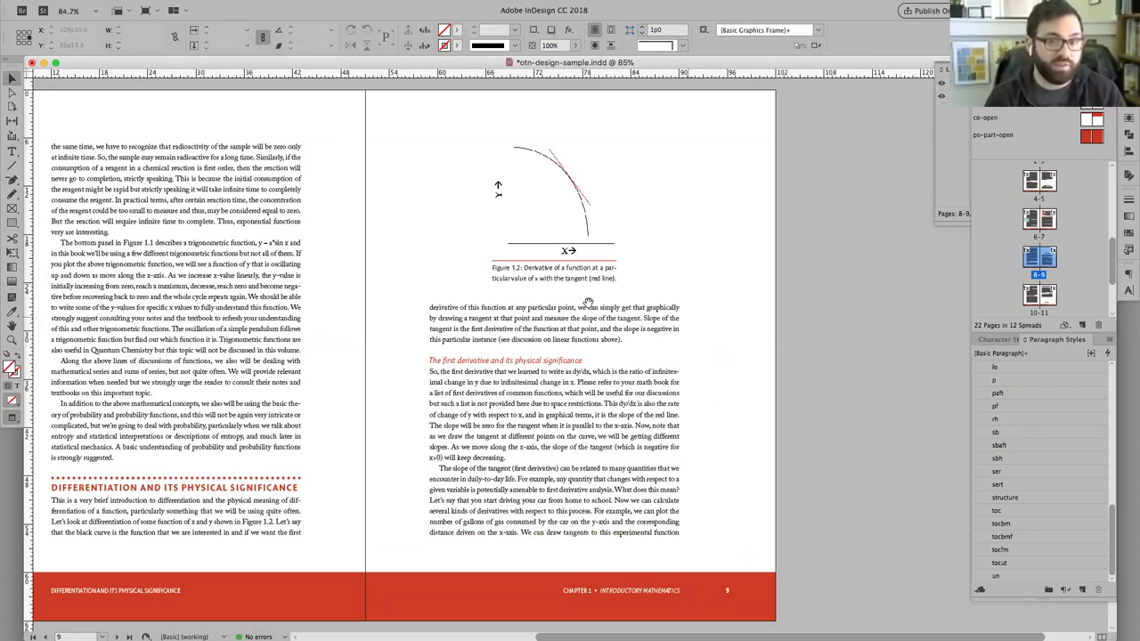
pyautogui.scroll(5, 570, 310)
pyautogui.hscroll(-3, 570, 310)
pyautogui.scroll(6, 642, 551)
pyautogui.hscroll(-2, 641, 551)
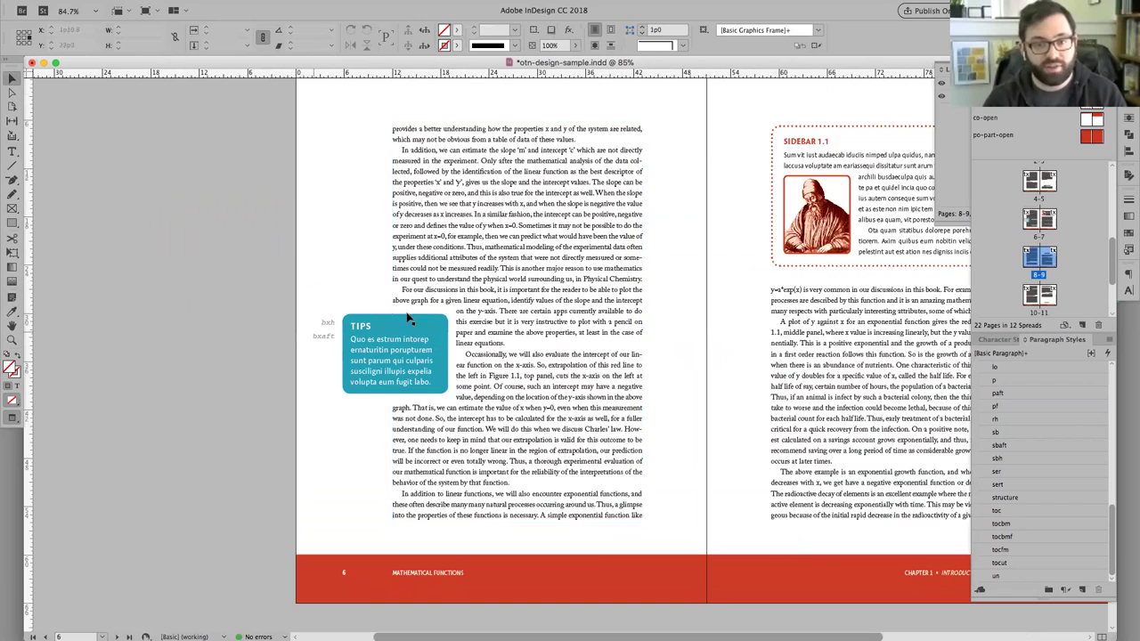
pyautogui.scroll(-1, 578, 218)
pyautogui.scroll(-8, 537, 86)
pyautogui.hscroll(3, 537, 86)
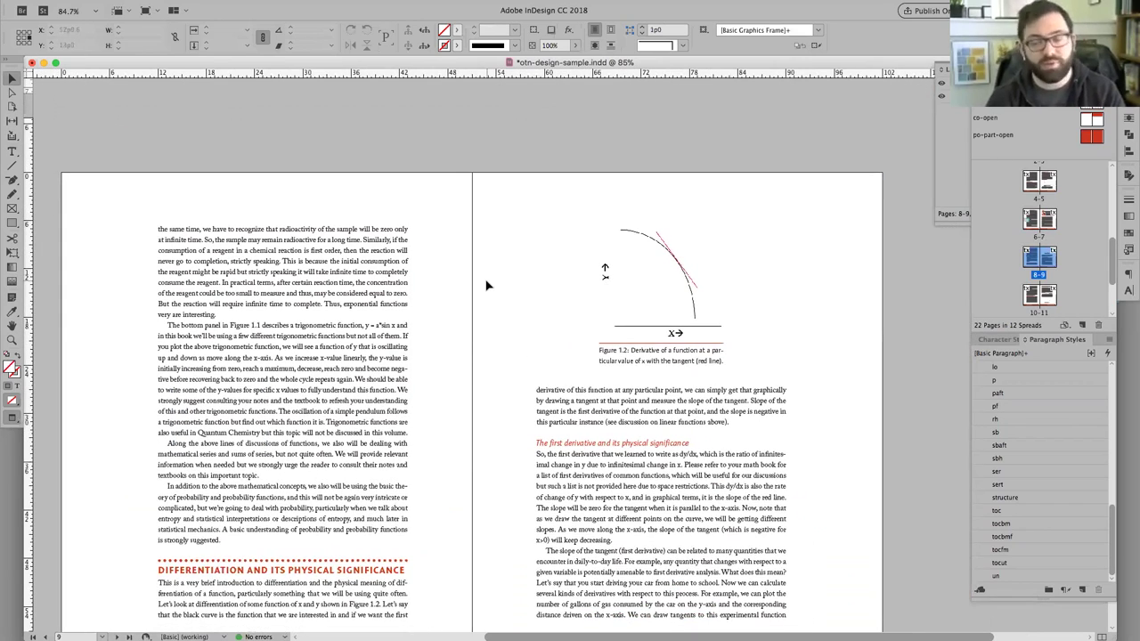
pyautogui.scroll(-2, 472, 321)
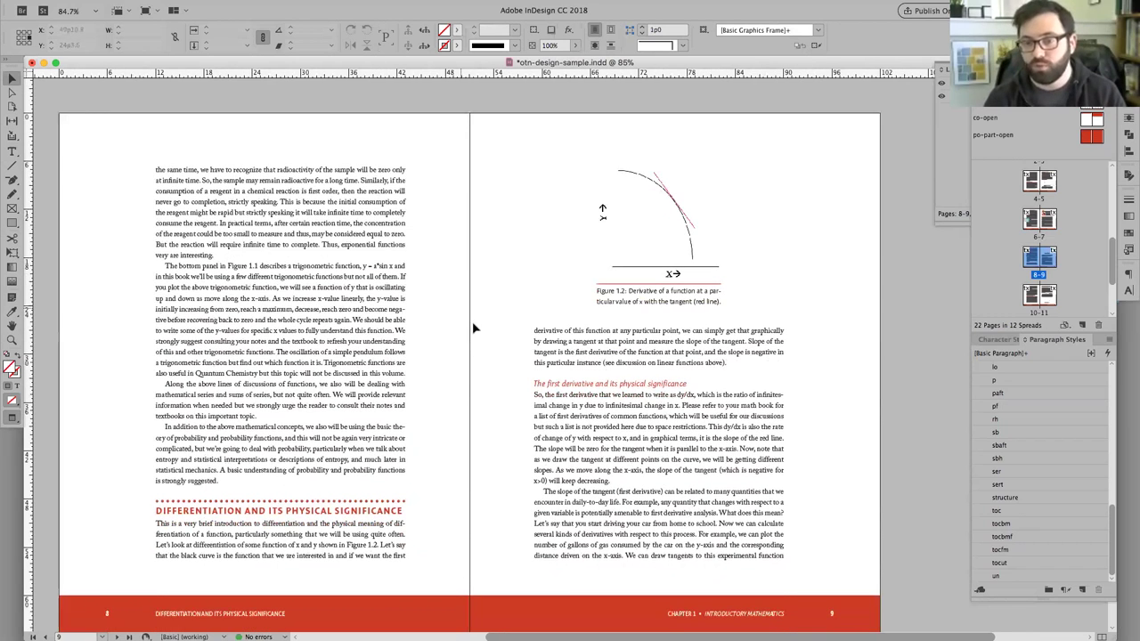
# Show guides, move to spread 10–11, zoom onto equation 1.1 and turn on Overprint Preview
pyautogui.press('w')
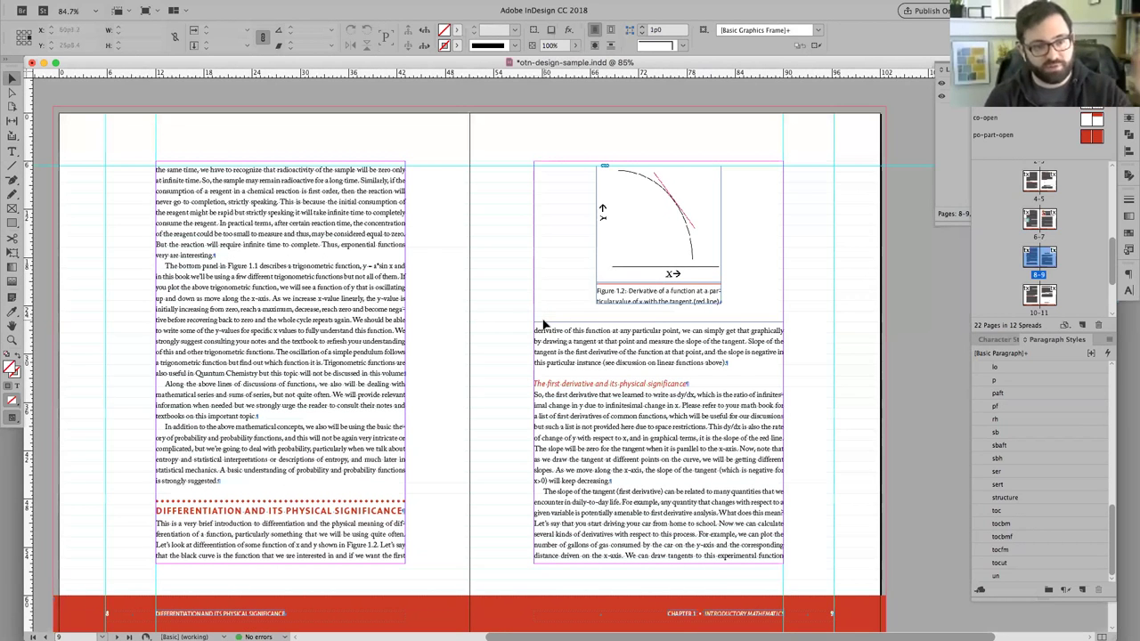
pyautogui.hotkey('alt', 'pagedown')
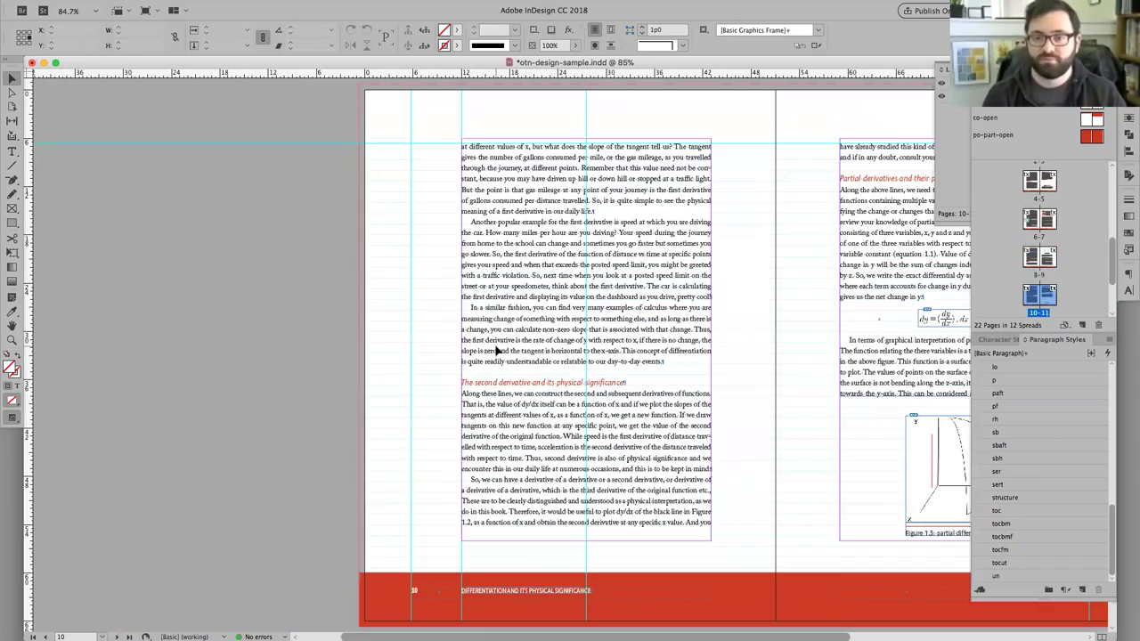
pyautogui.press('super+equal')
pyautogui.press('super+equal')
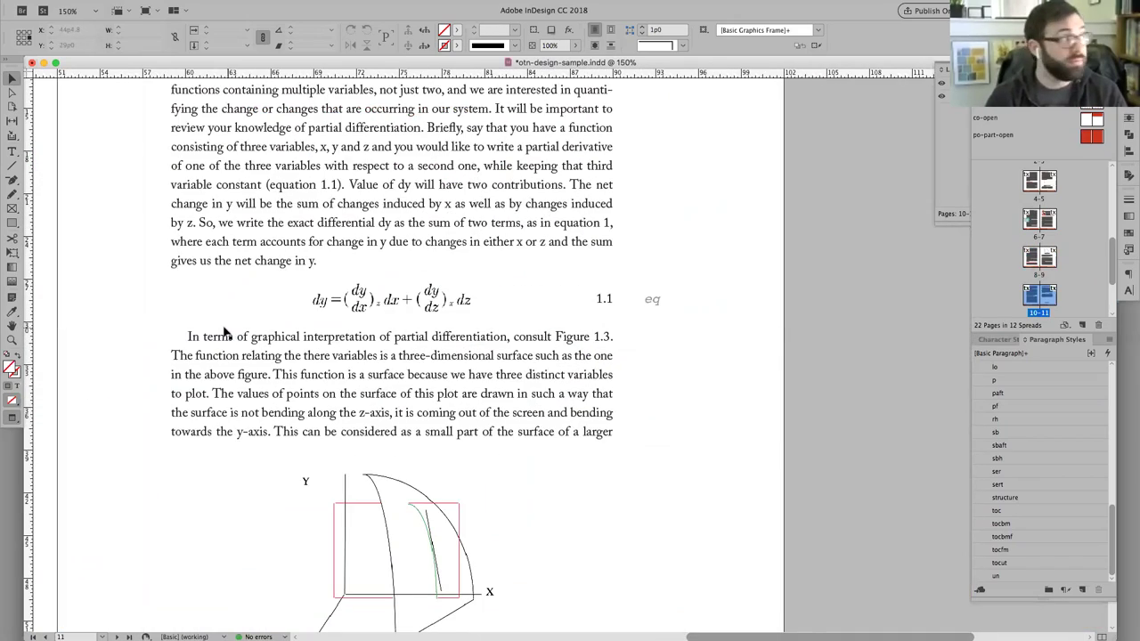
pyautogui.moveTo(226, 331); pyautogui.dragTo(294, 342)
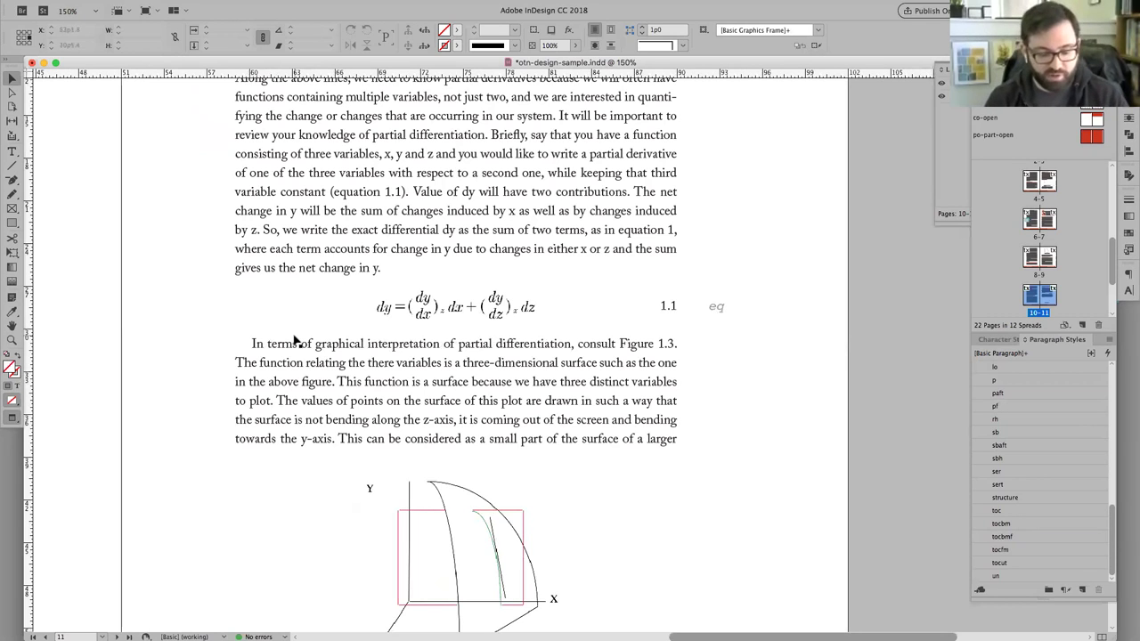
pyautogui.press('alt+shift+super+y')
pyautogui.click(490, 317)
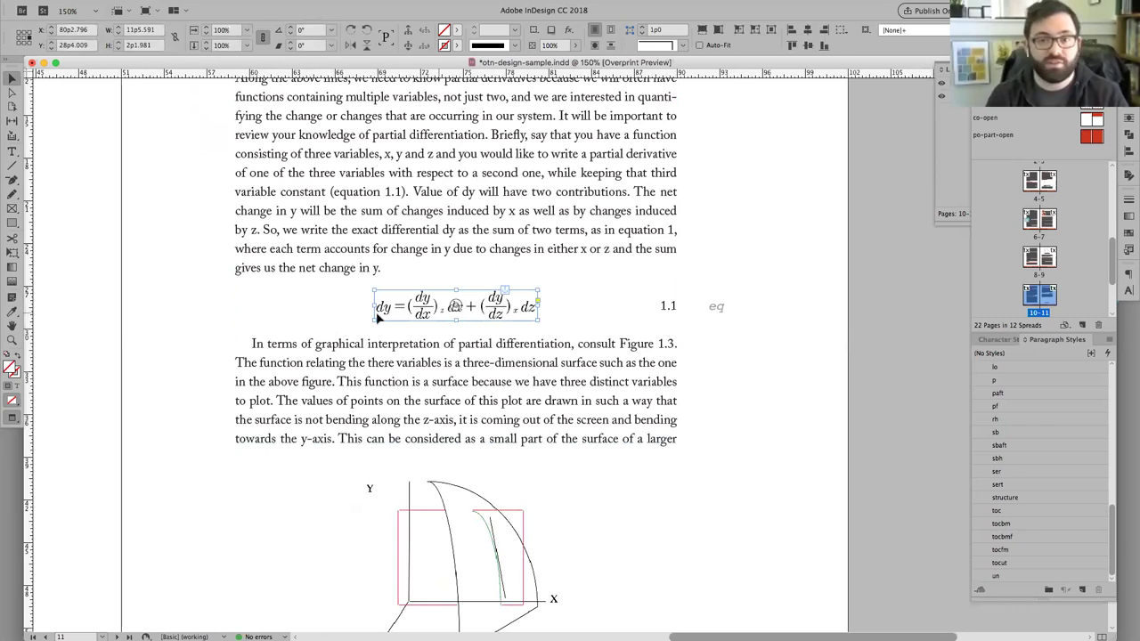
pyautogui.click(540, 313)
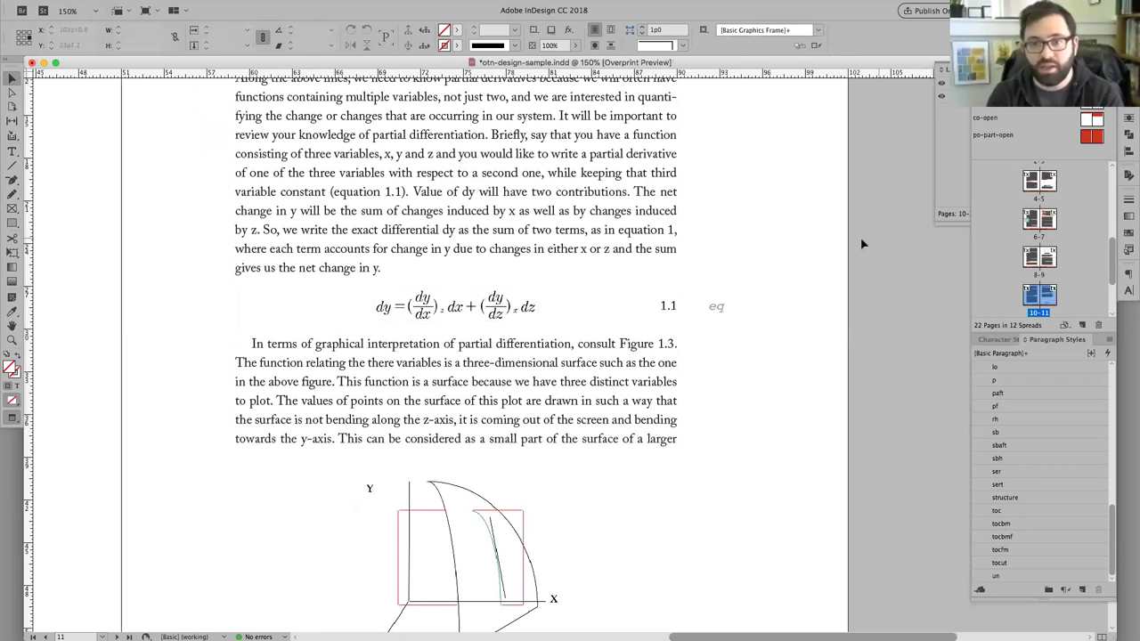
pyautogui.press('super+alt+0')
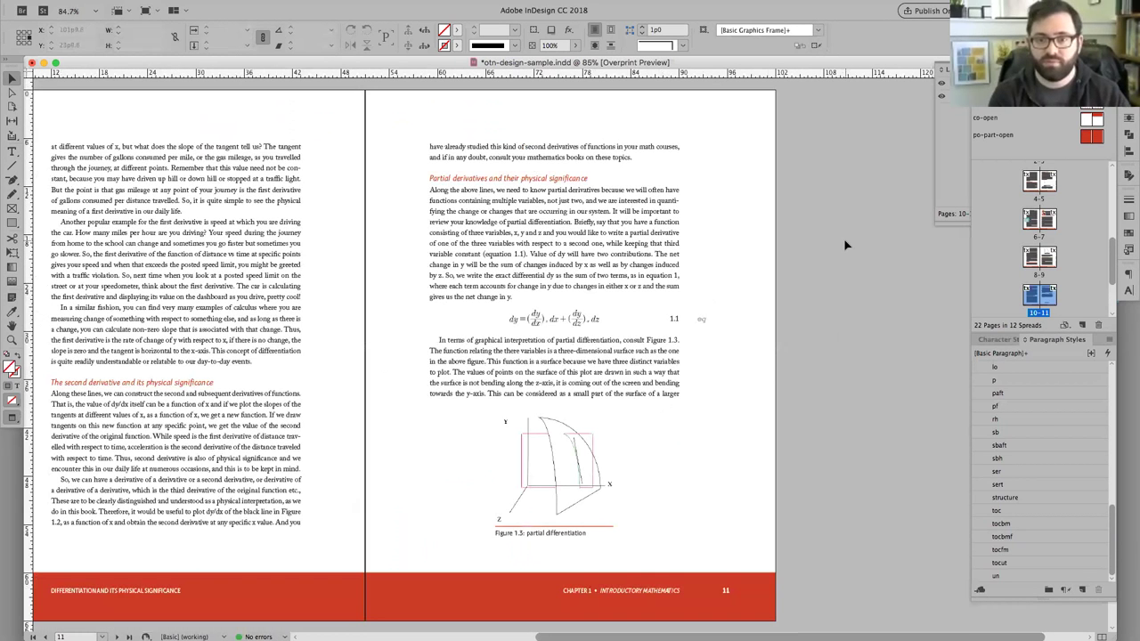
# Page past spread 12–13 to page 14 and view it at 100%
pyautogui.hotkey('alt', 'pagedown')
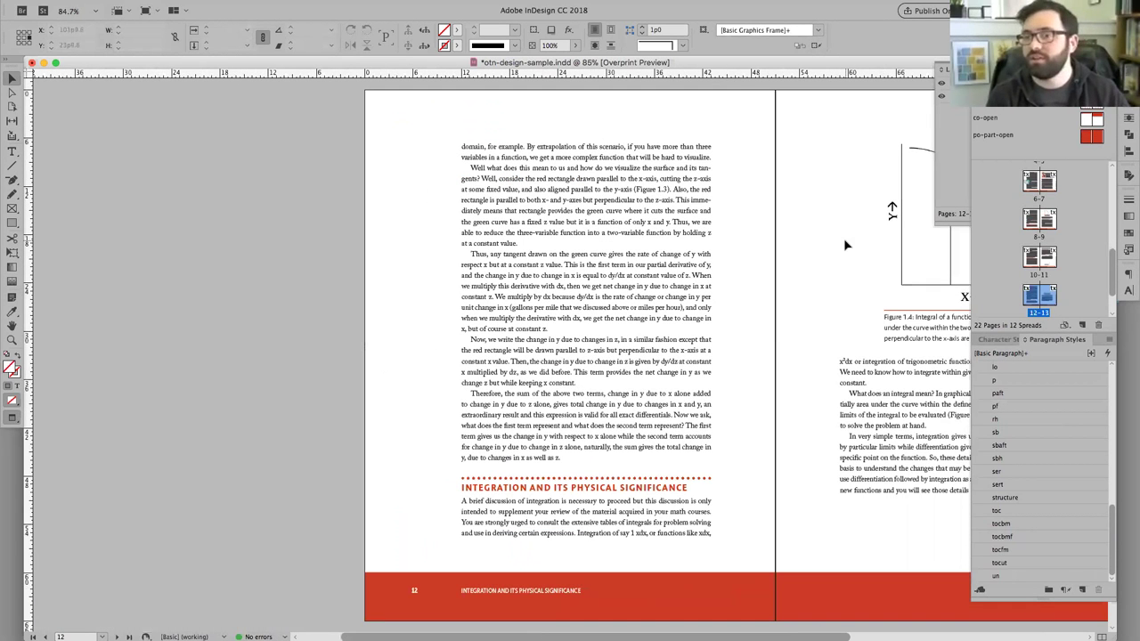
pyautogui.hotkey('alt', 'pagedown')
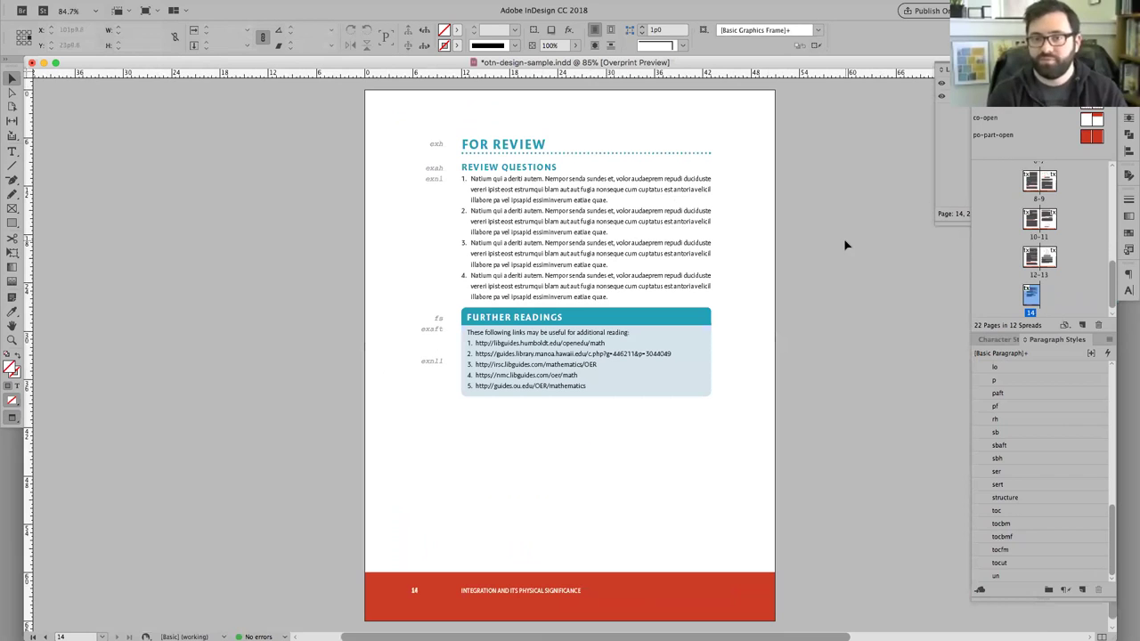
pyautogui.hscroll(2, 819, 242)
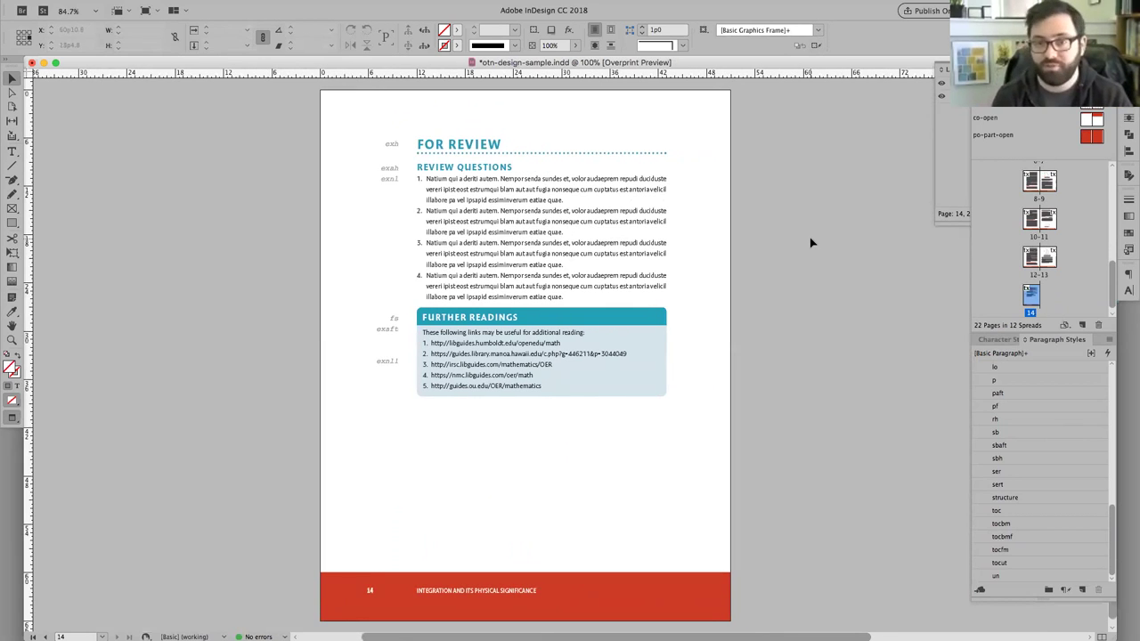
pyautogui.press('super+1')
pyautogui.moveTo(810, 237); pyautogui.dragTo(811, 294)
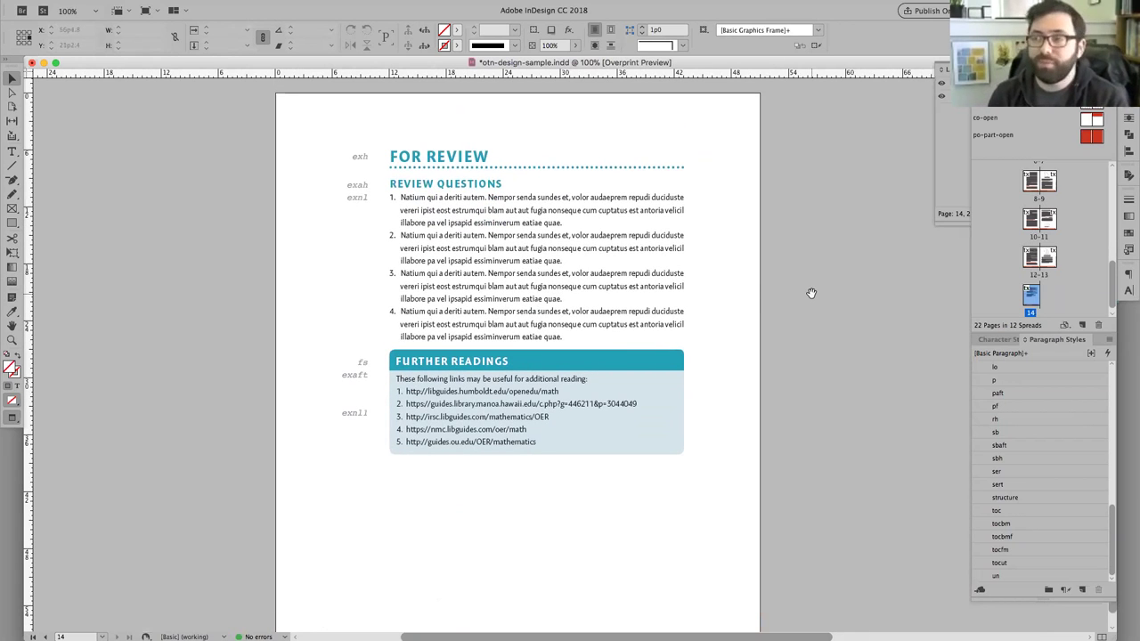
# Check the styles of the FOR REVIEW, REVIEW QUESTIONS and FURTHER READINGS headings and the questions
pyautogui.click(441, 159)
pyautogui.doubleClick(441, 158)
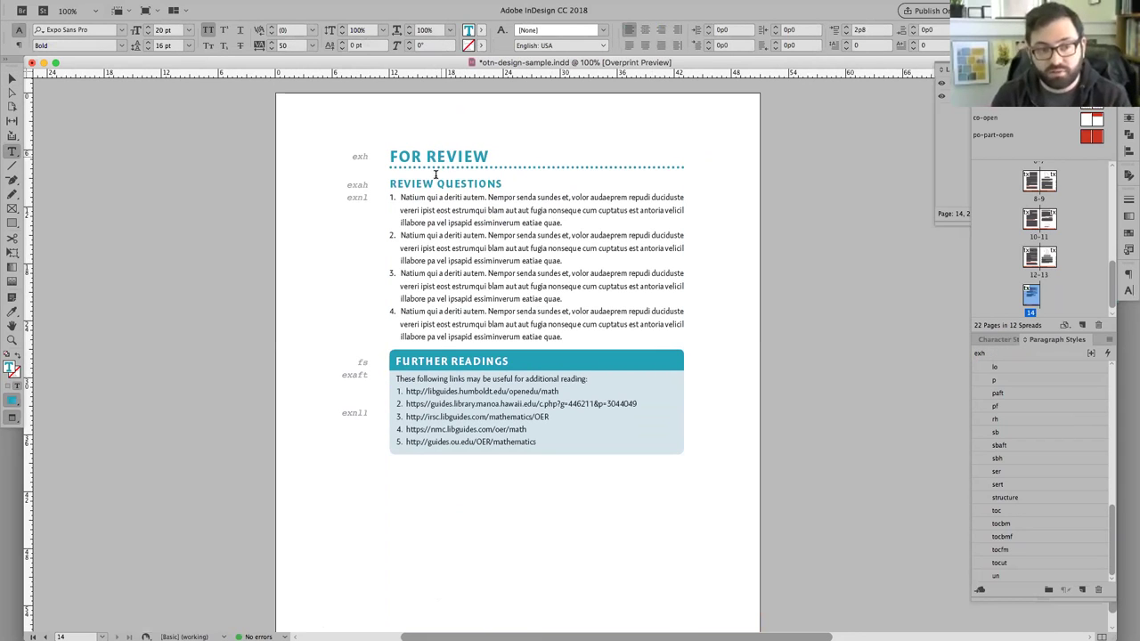
pyautogui.moveTo(387, 153); pyautogui.dragTo(516, 151)
pyautogui.click(450, 184)
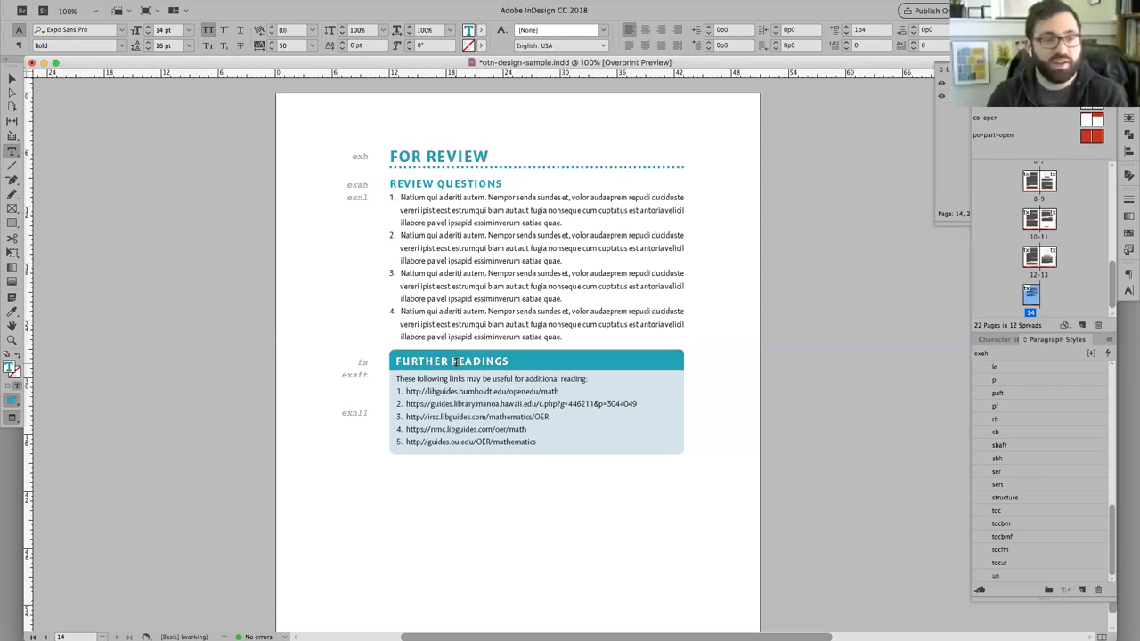
pyautogui.moveTo(451, 197); pyautogui.dragTo(466, 298)
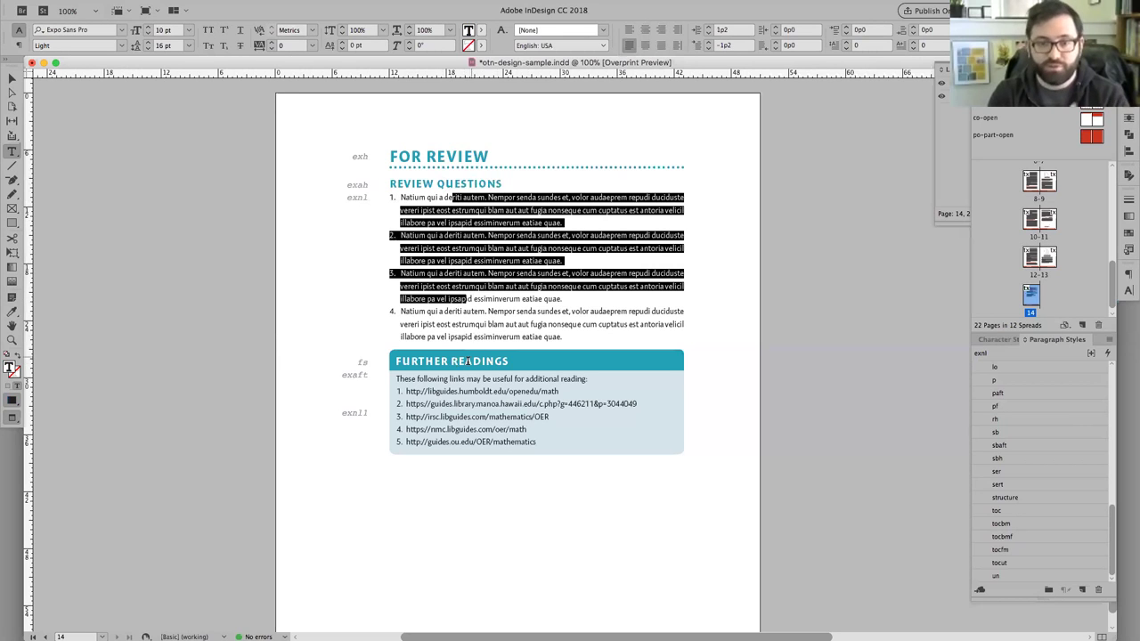
pyautogui.click(487, 378)
pyautogui.press('Up')
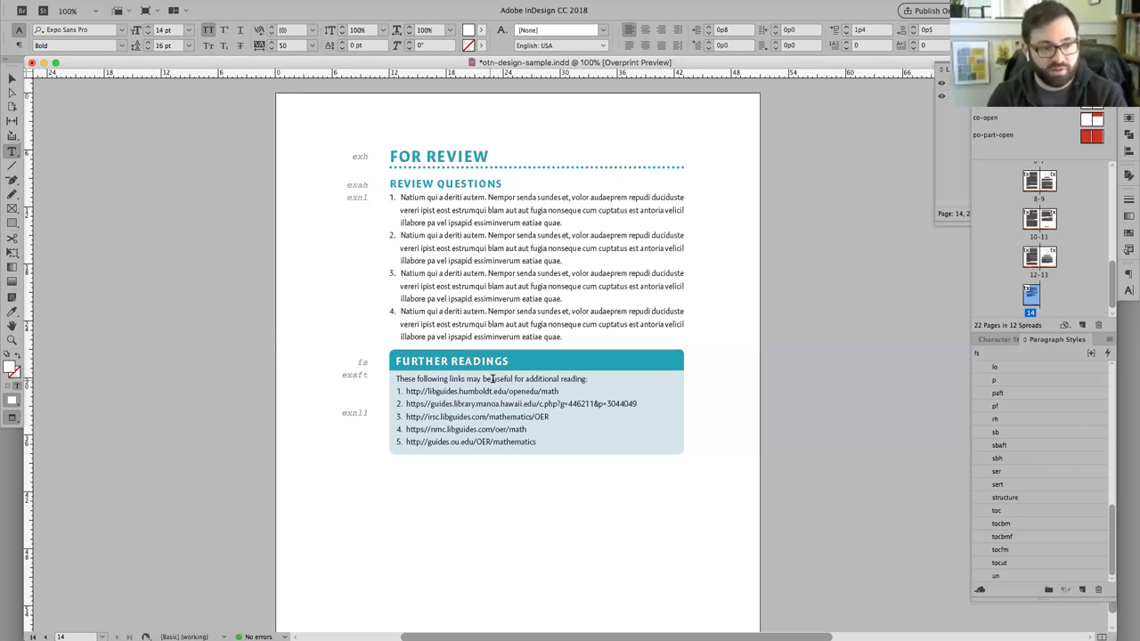
pyautogui.click(801, 281)
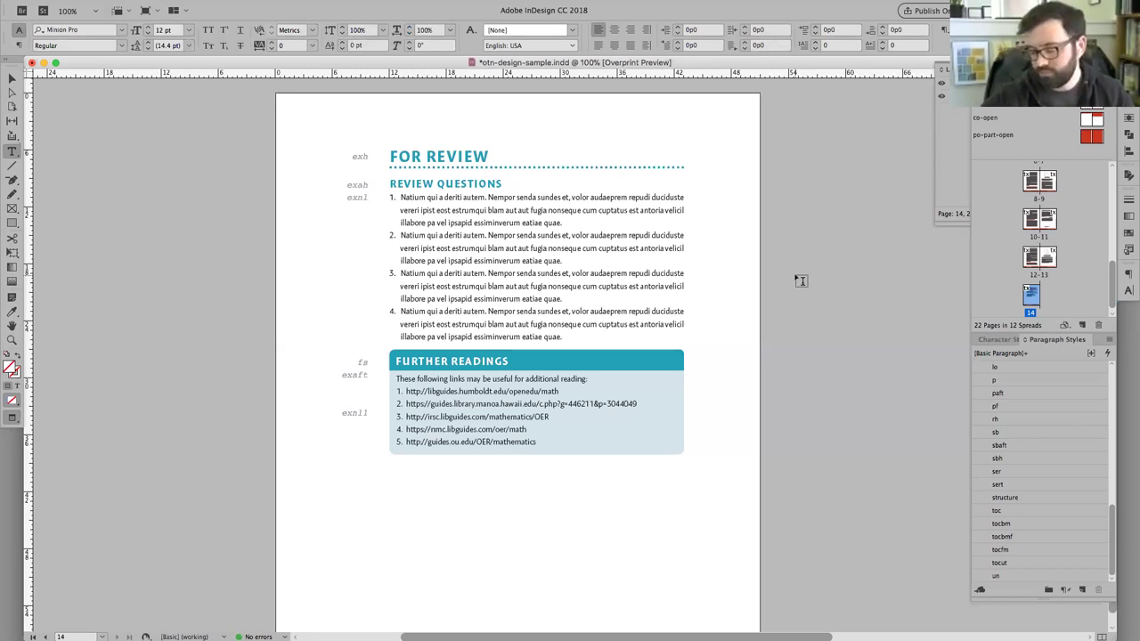
# Zoom out to see neighbouring pages, briefly hide the panels, and scroll up to spread 12–13
pyautogui.press('super+minus')
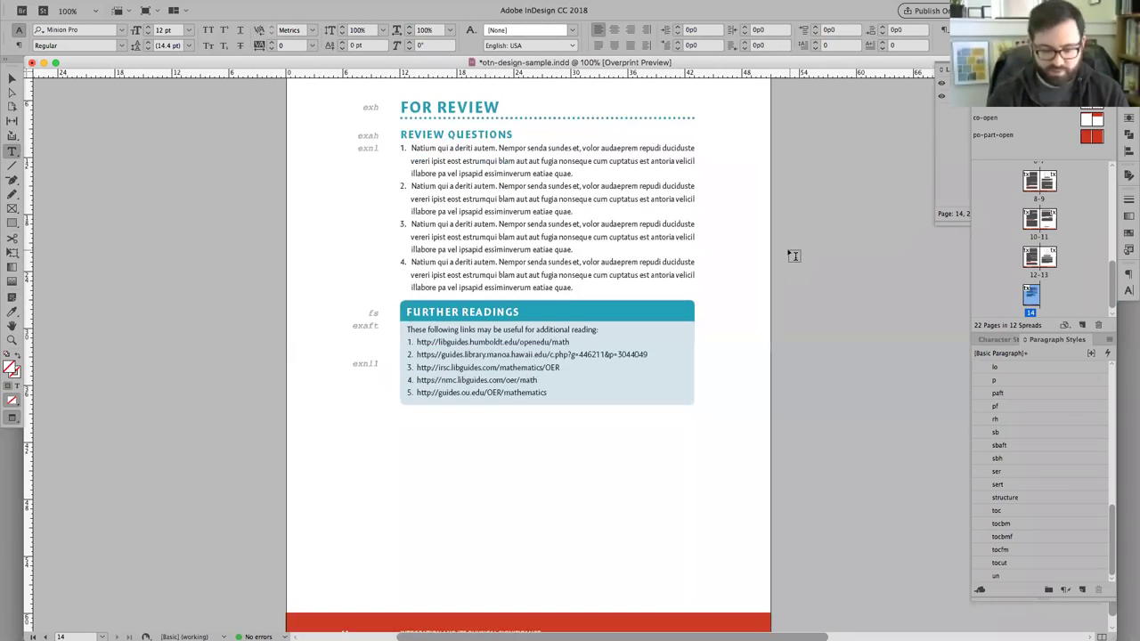
pyautogui.press('super+minus')
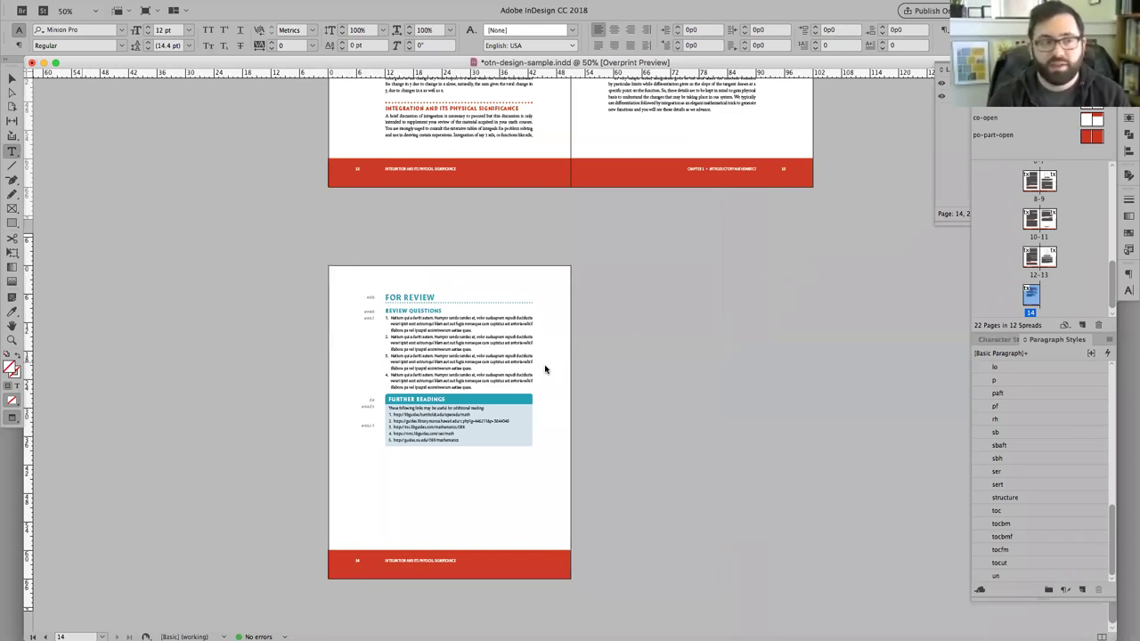
pyautogui.press('Tab')
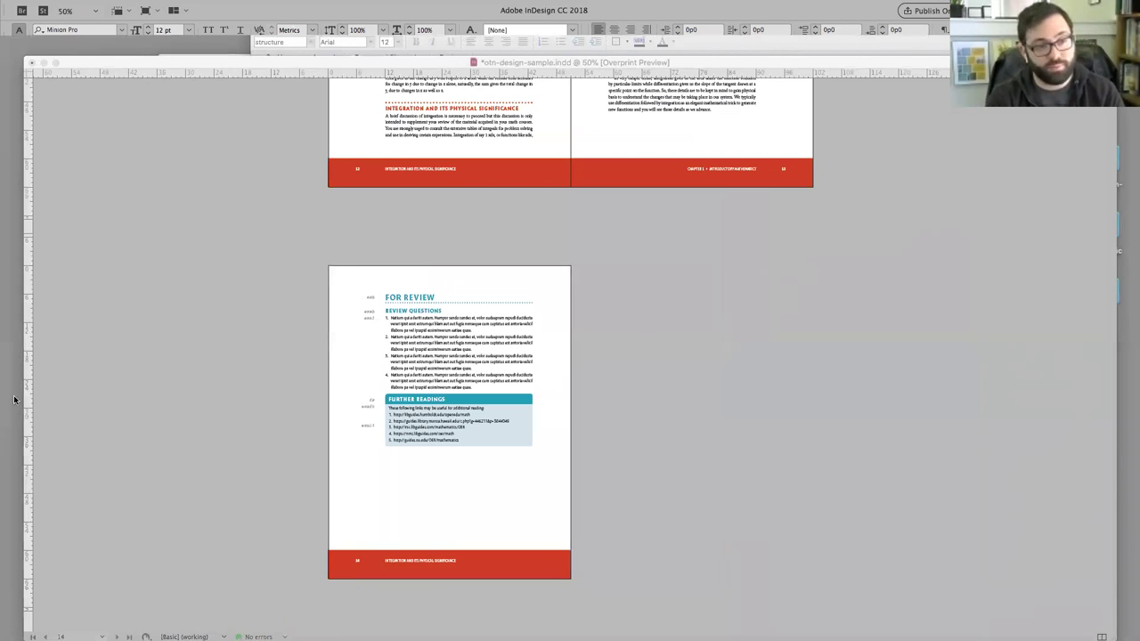
pyautogui.press('Tab')
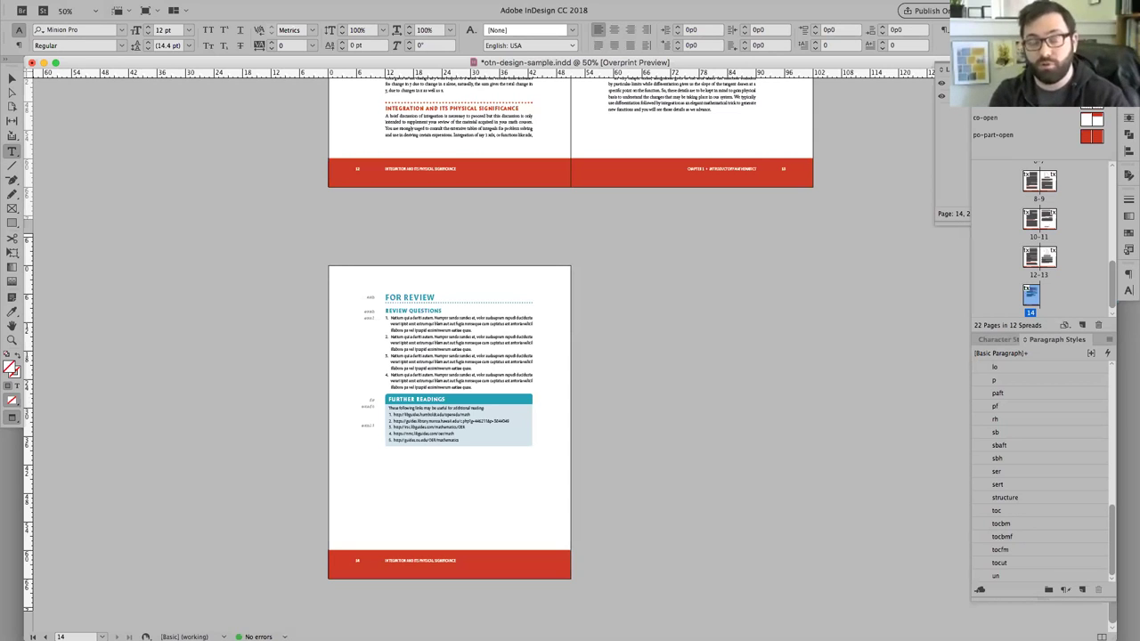
pyautogui.click(687, 232)
pyautogui.scroll(5, 896, 184)
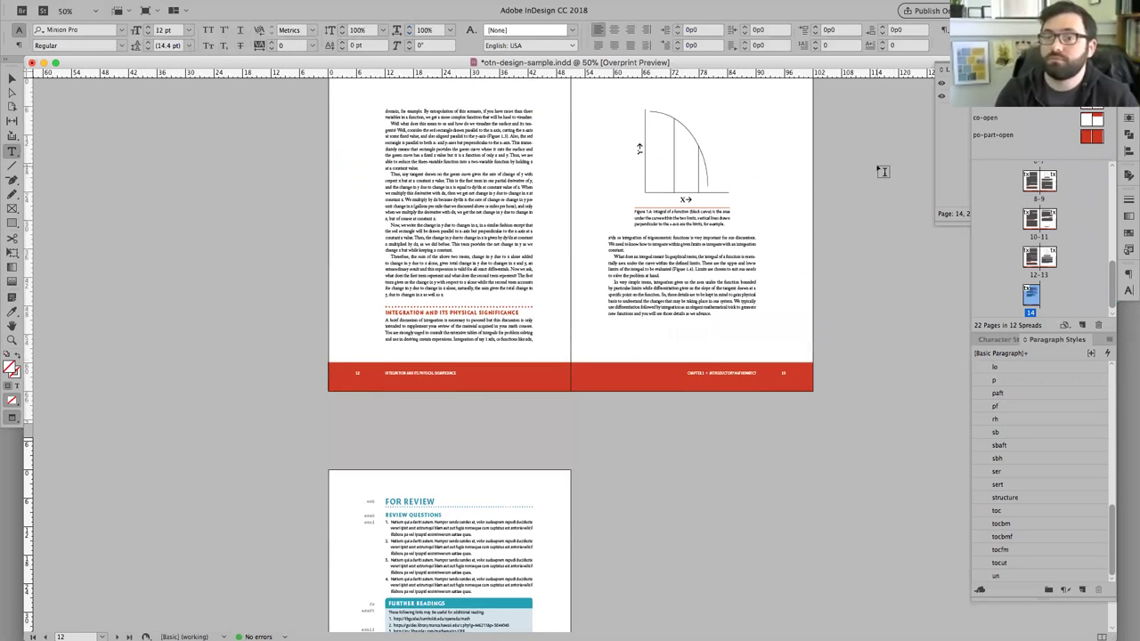